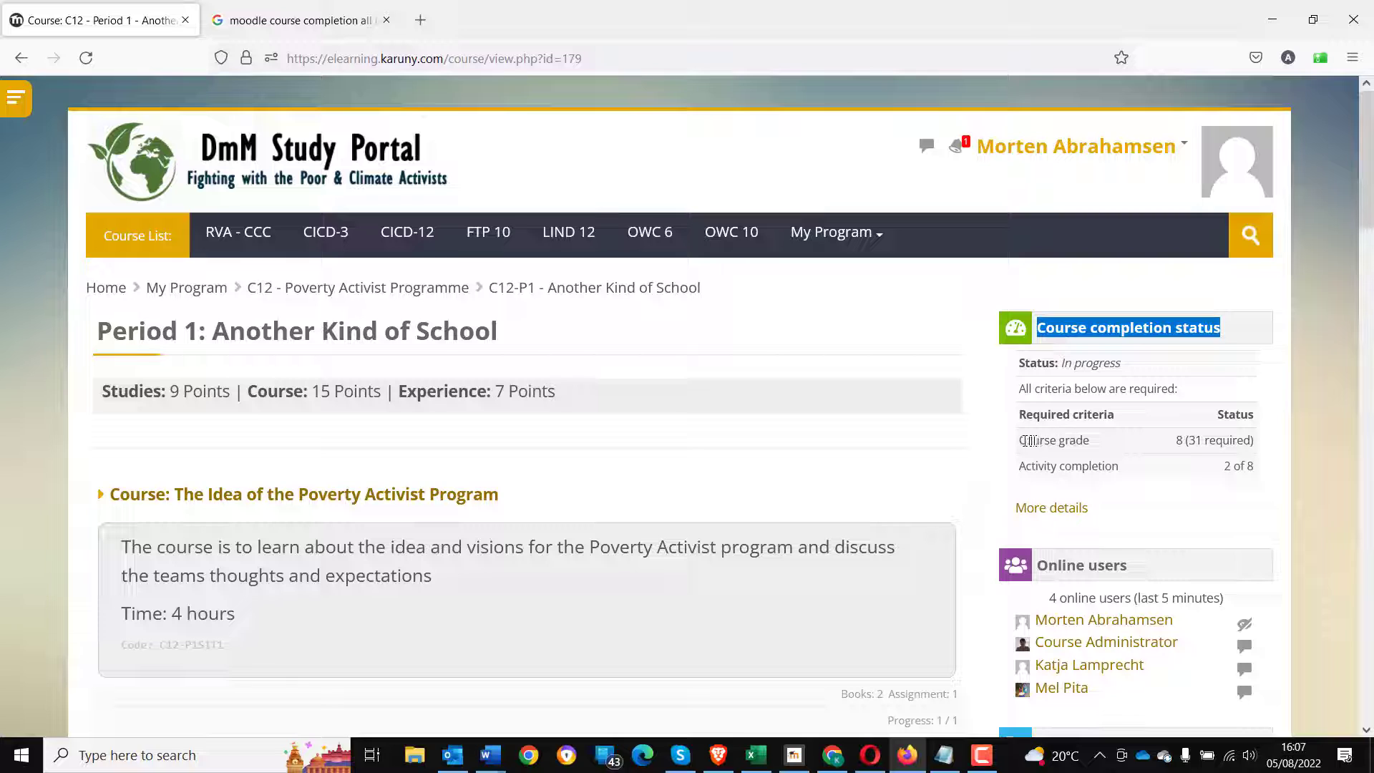
# - Switch to the administrator's browser and open the C12 - Period X course from the Poverty Activist Programme course list
pyautogui.moveTo(1021, 440); pyautogui.dragTo(1299, 455)
pyautogui.moveTo(1025, 465); pyautogui.dragTo(1263, 470)
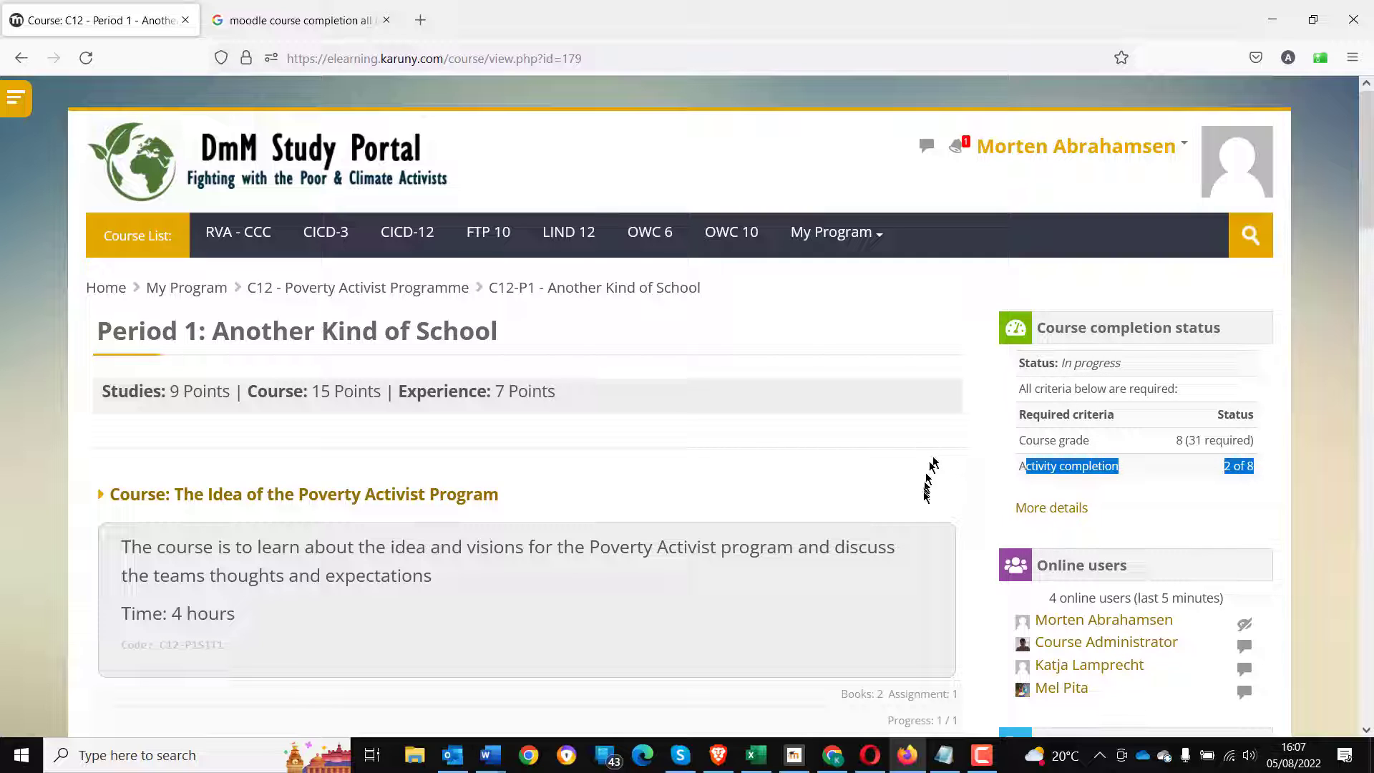
pyautogui.click(832, 757)
pyautogui.scroll(1, 864, 574)
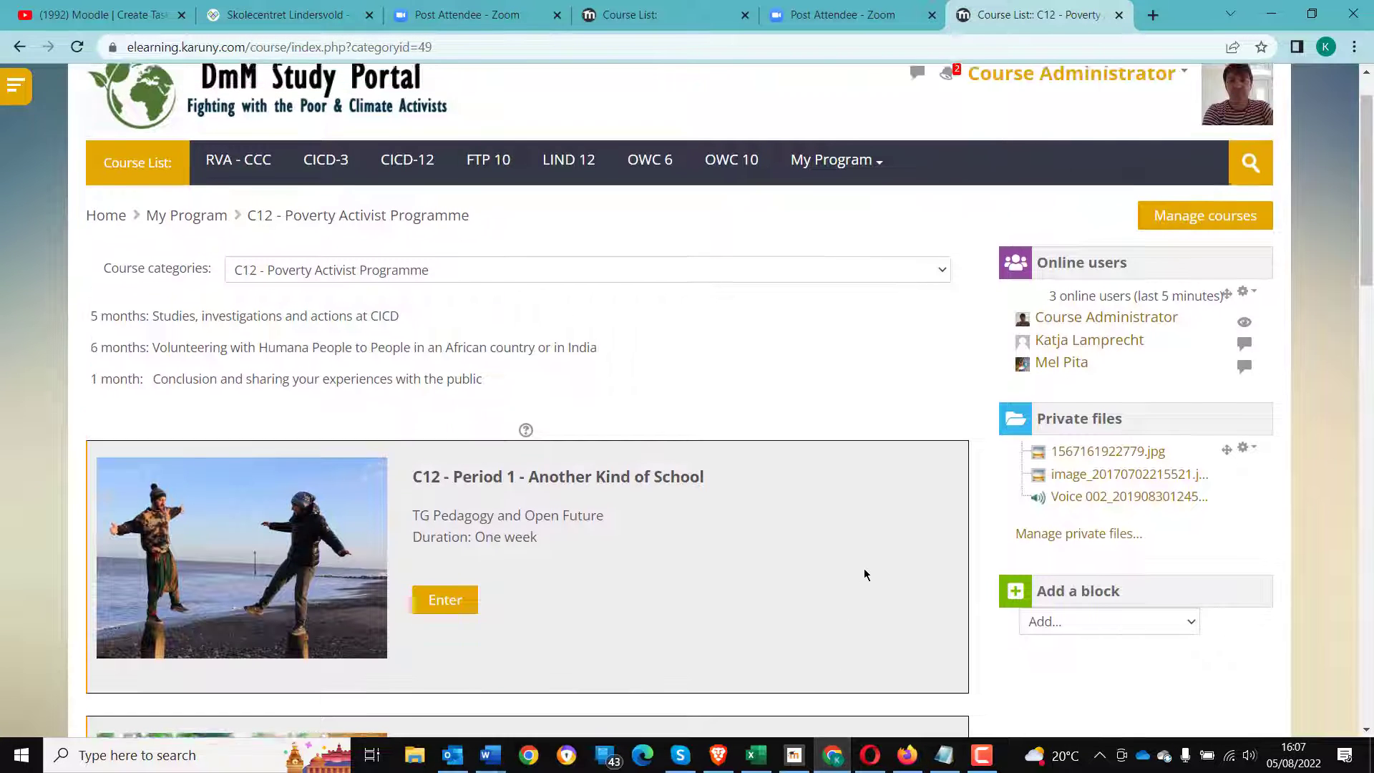
pyautogui.scroll(-9, 860, 568)
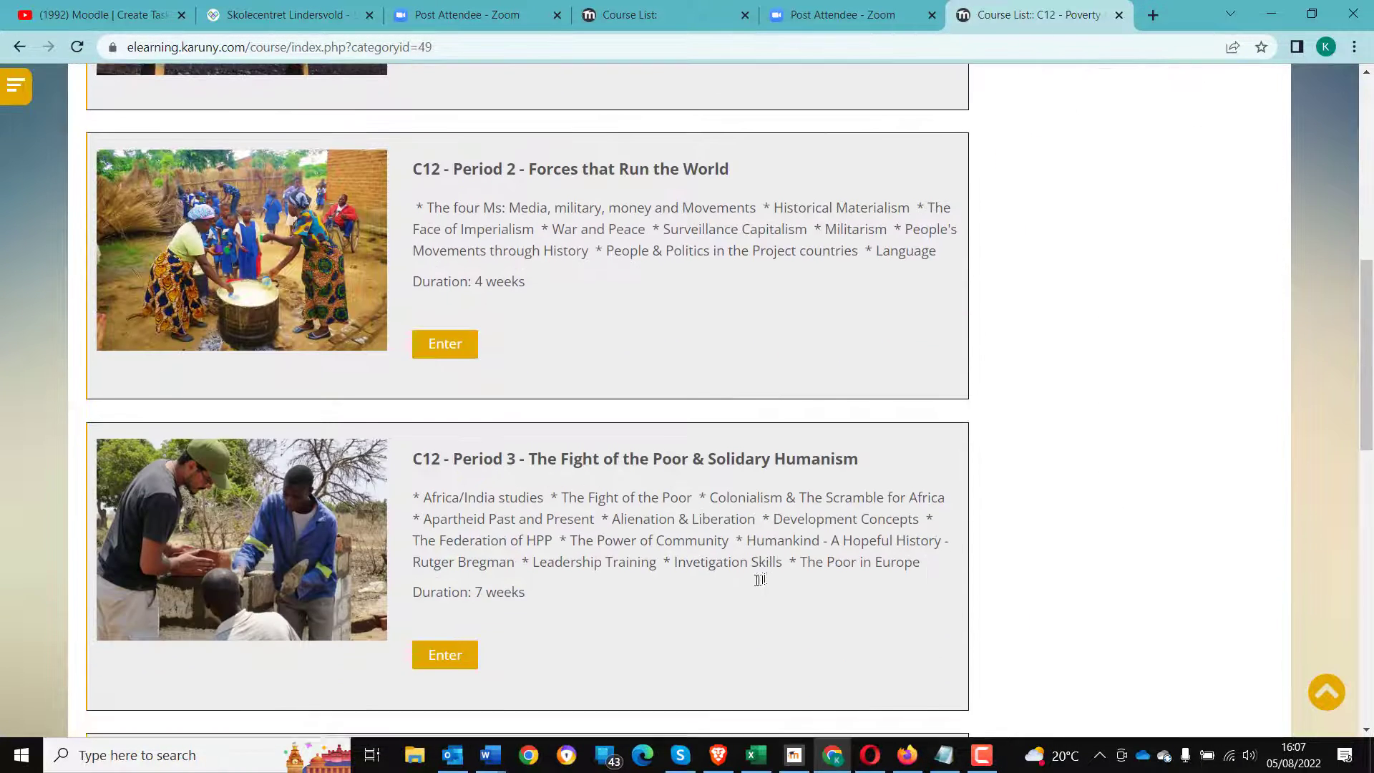
pyautogui.scroll(-10, 755, 583)
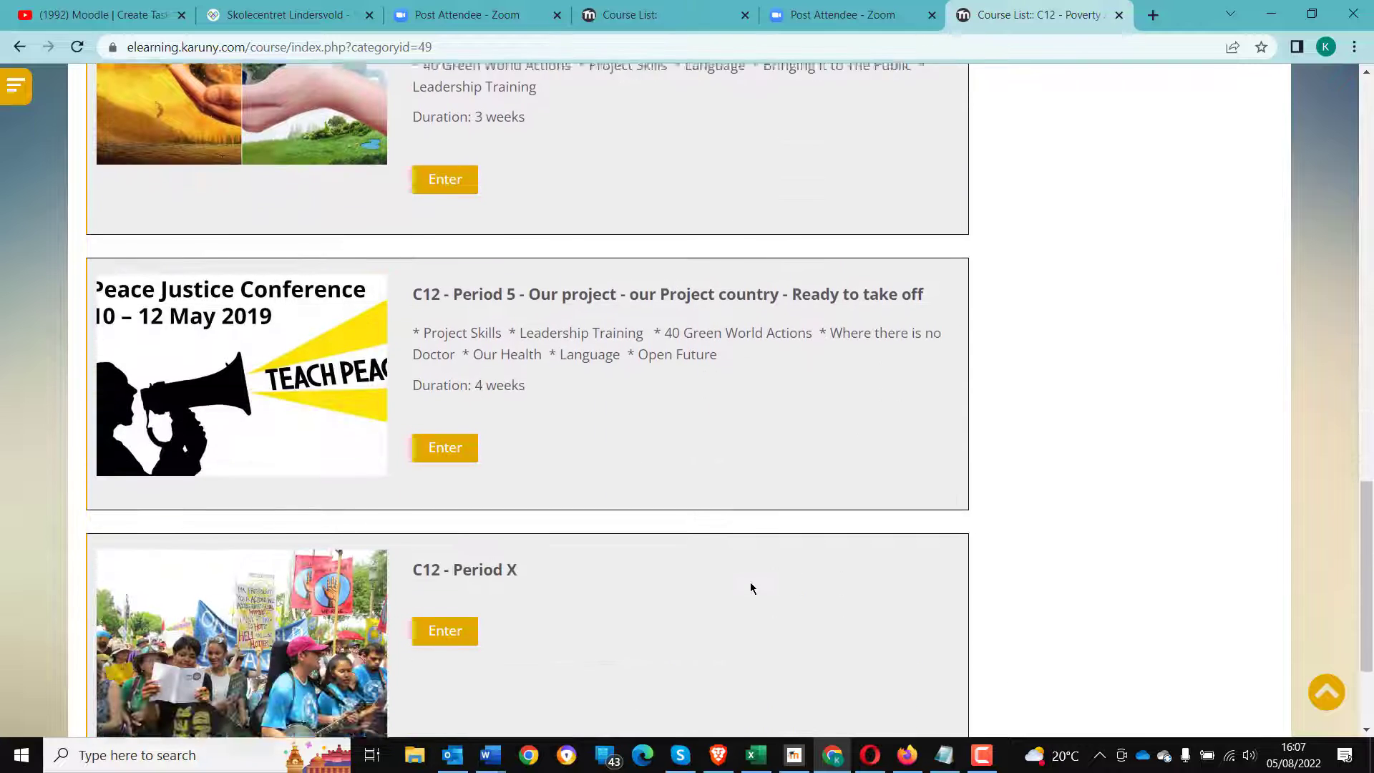
pyautogui.scroll(-3, 750, 586)
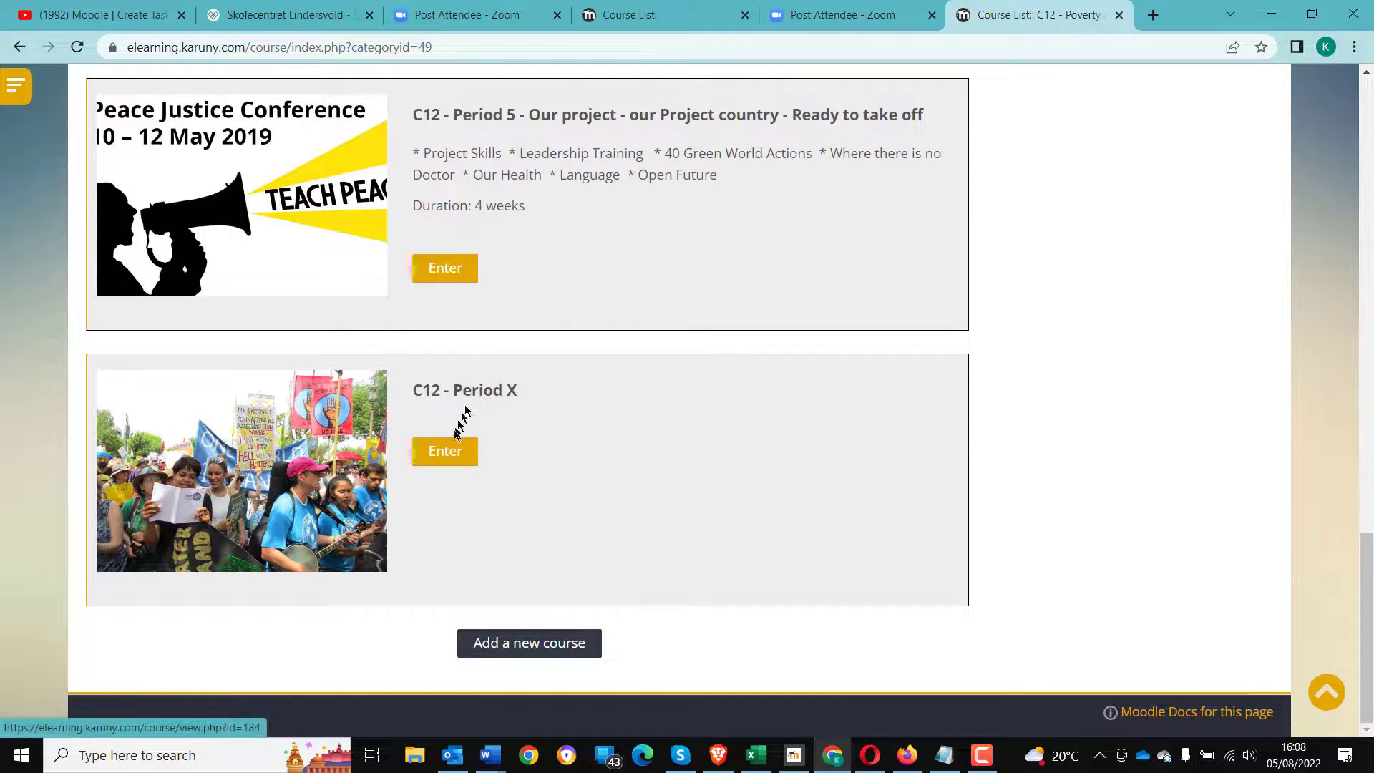
pyautogui.click(448, 456)
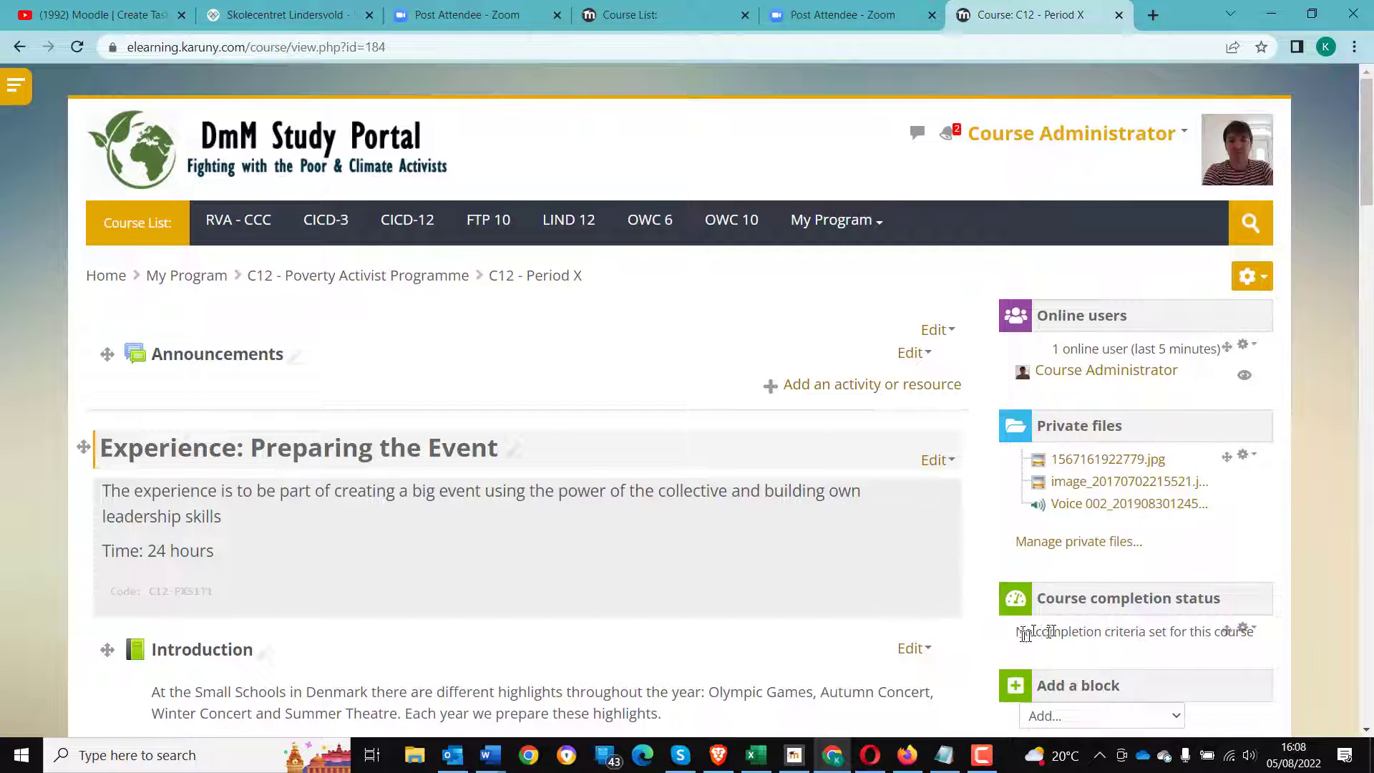
# - Scroll through the Period X course page to review its sections, activities and completion status block
pyautogui.moveTo(1019, 630); pyautogui.dragTo(1245, 629)
pyautogui.scroll(-1, 634, 583)
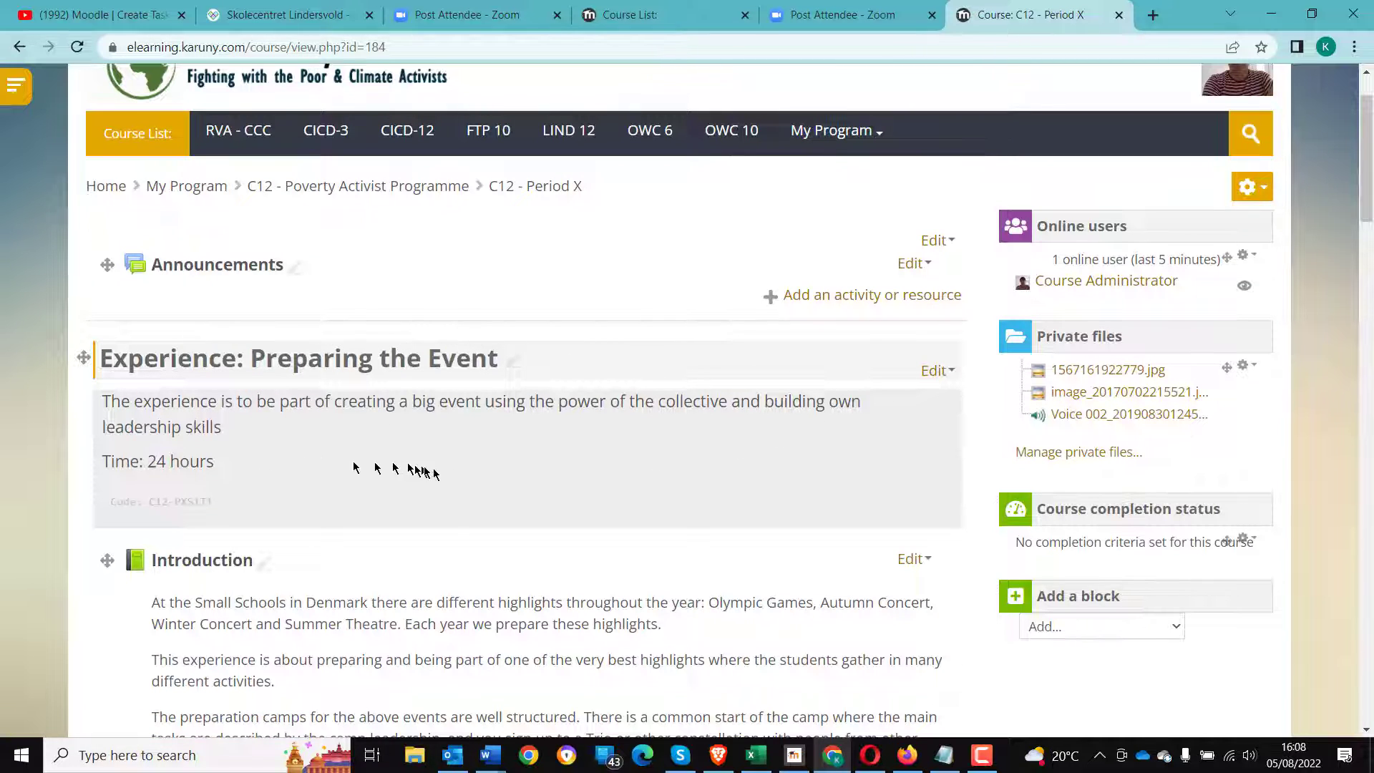
pyautogui.scroll(-4, 440, 471)
pyautogui.scroll(-4, 439, 474)
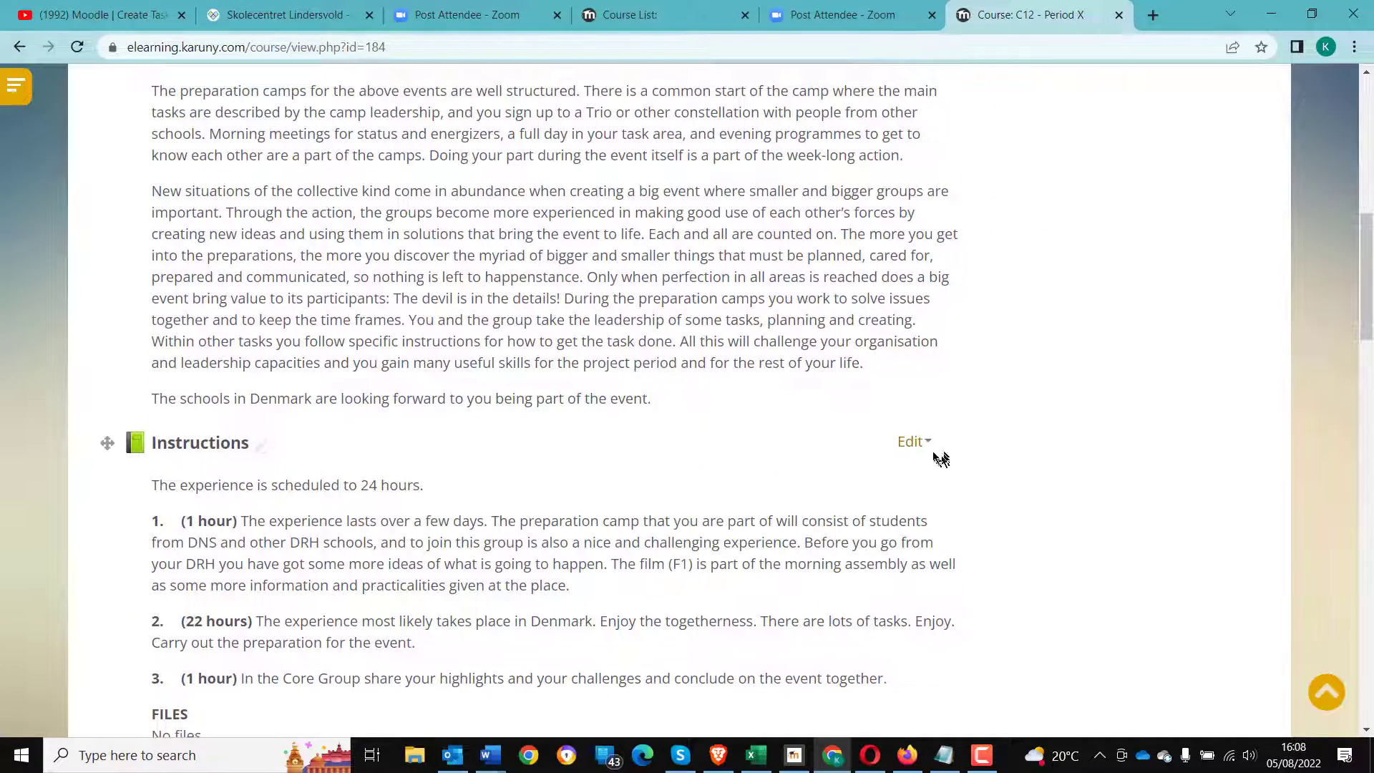
pyautogui.scroll(-5, 937, 455)
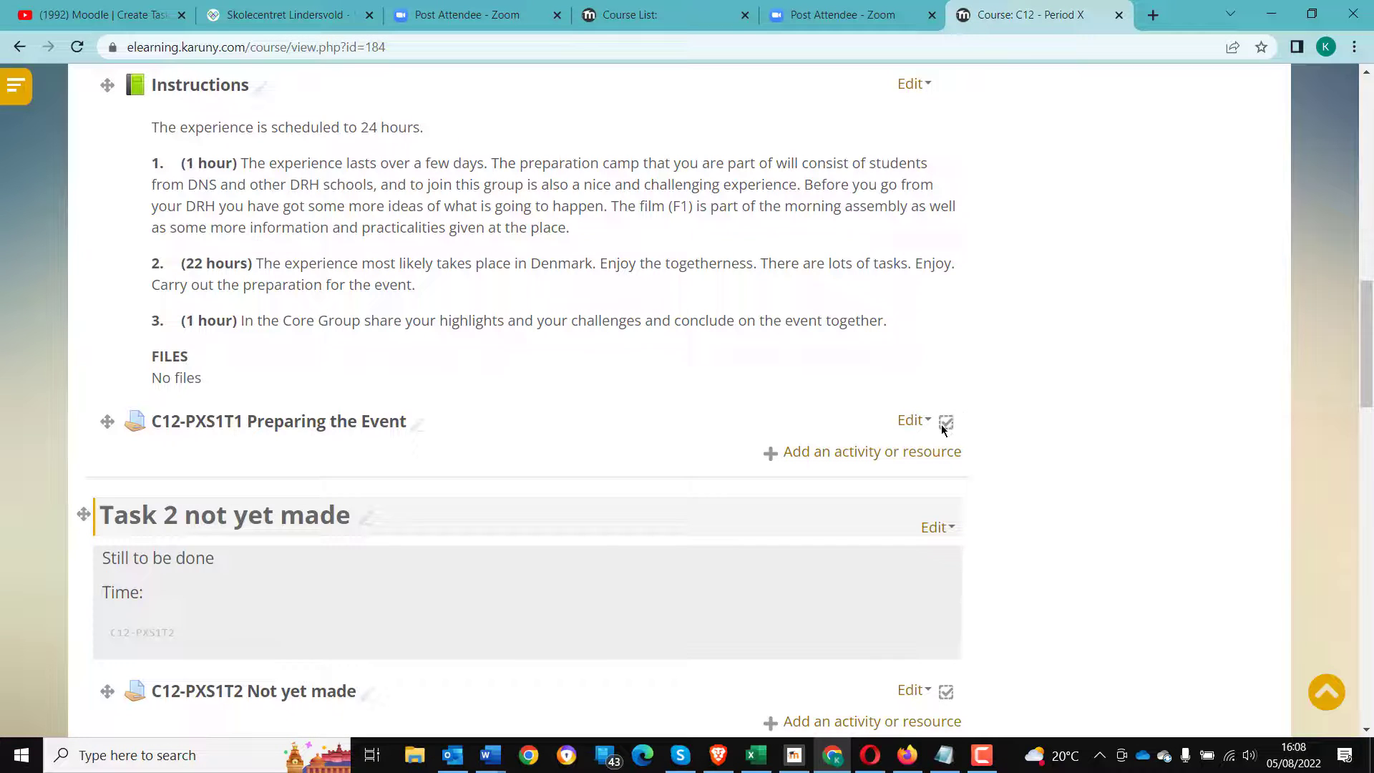
pyautogui.scroll(-3, 714, 494)
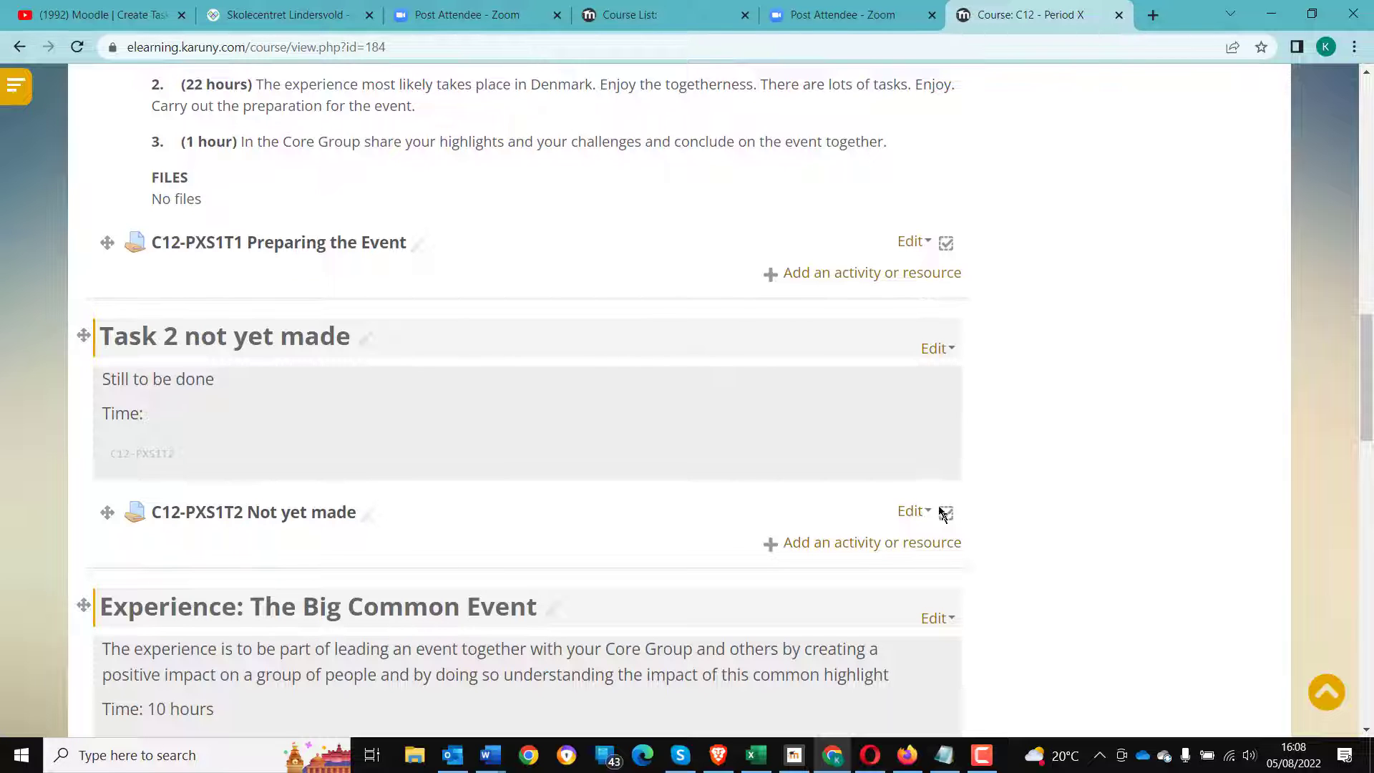
pyautogui.scroll(-3, 758, 548)
pyautogui.scroll(-10, 756, 550)
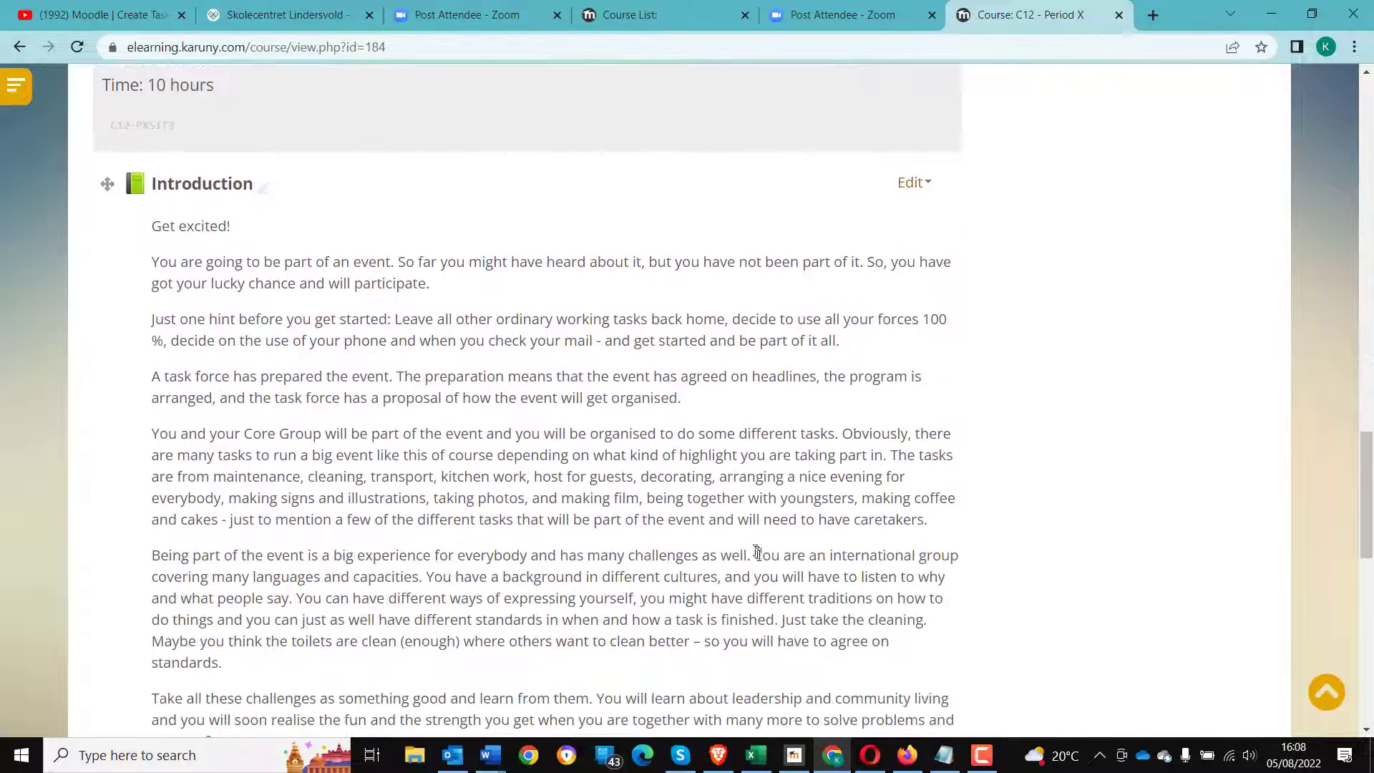
pyautogui.scroll(-7, 839, 567)
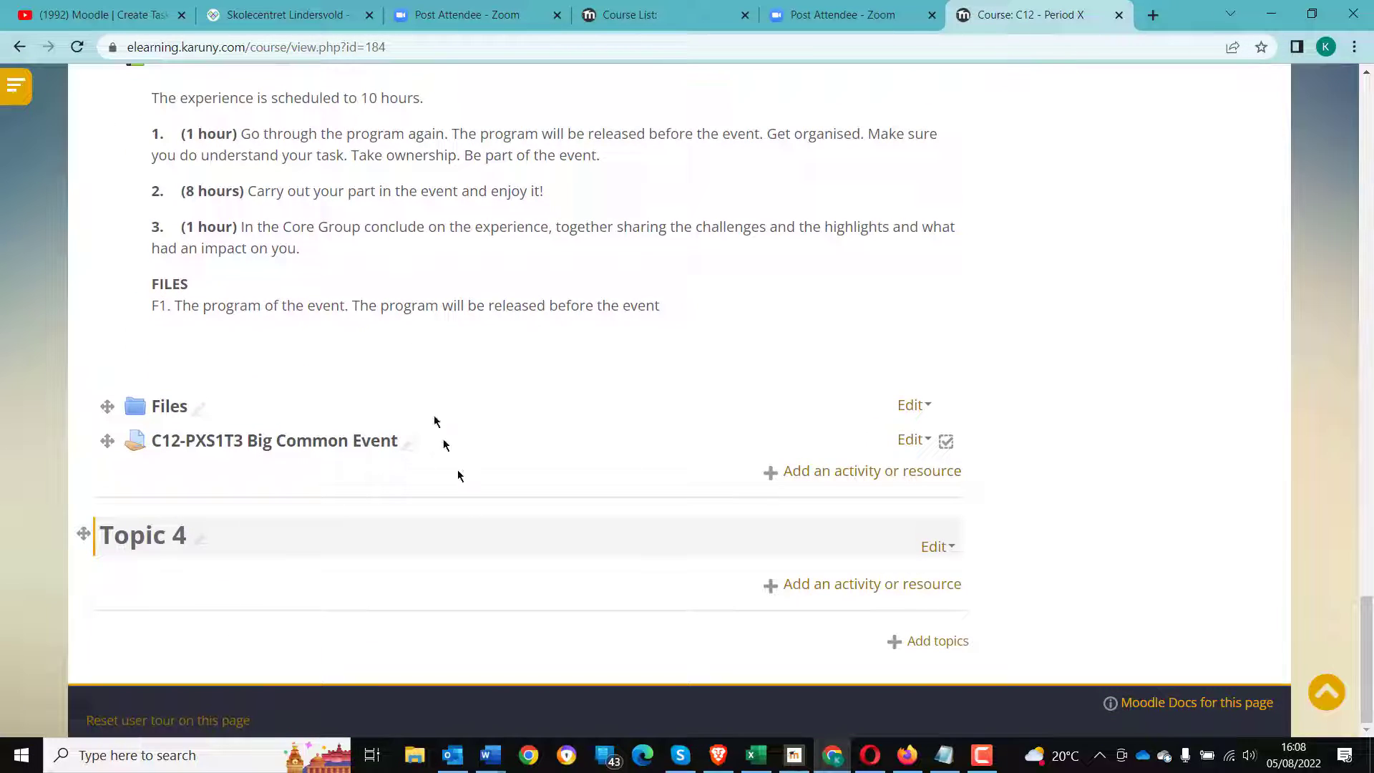
pyautogui.scroll(8, 501, 551)
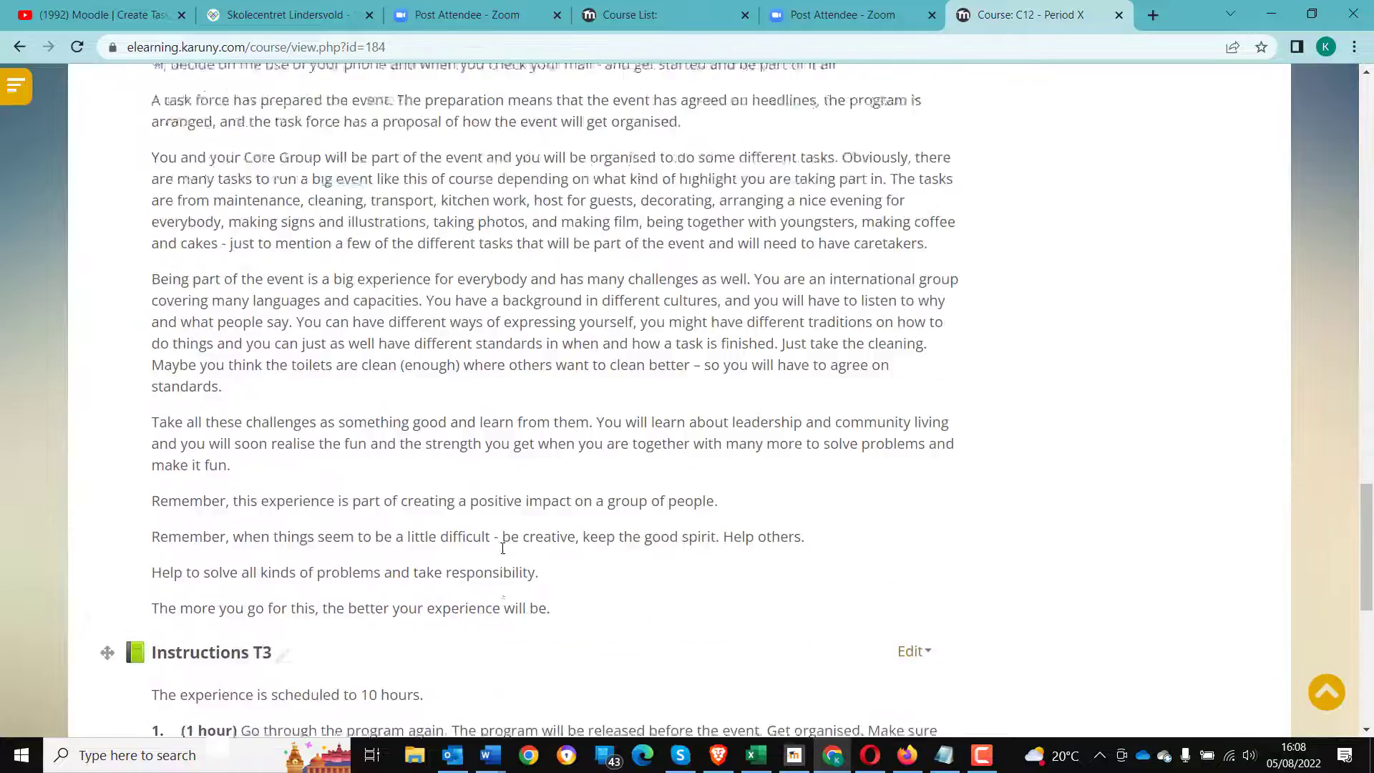
pyautogui.scroll(12, 503, 548)
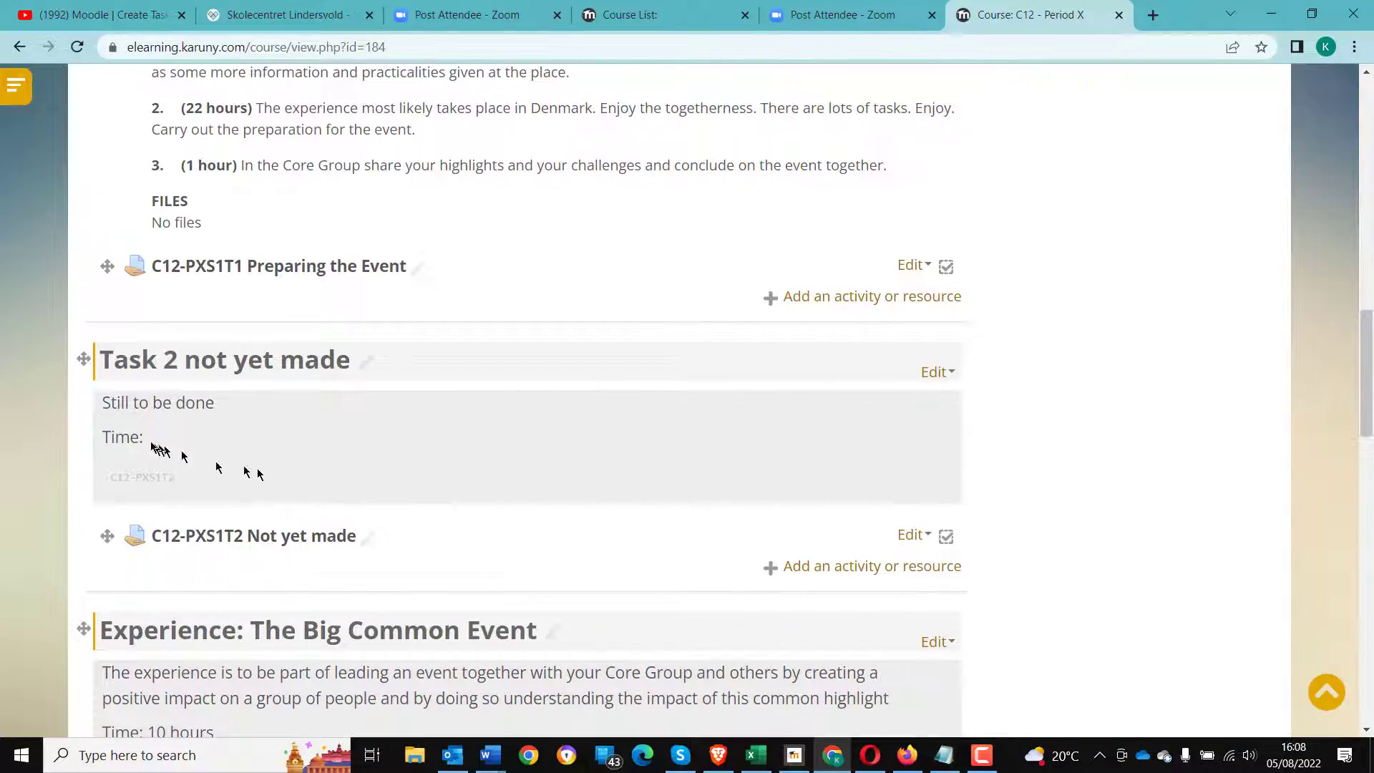
pyautogui.scroll(7, 387, 522)
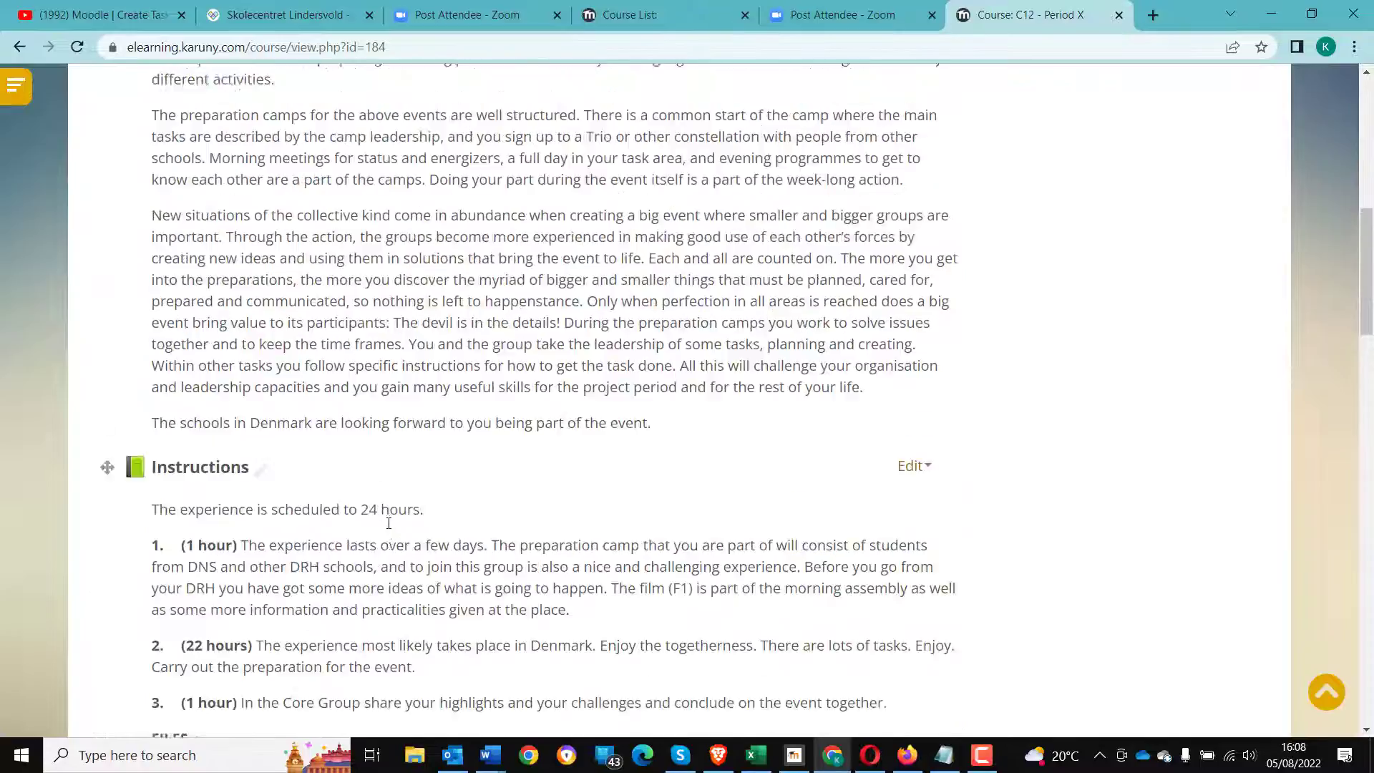
pyautogui.scroll(9, 388, 522)
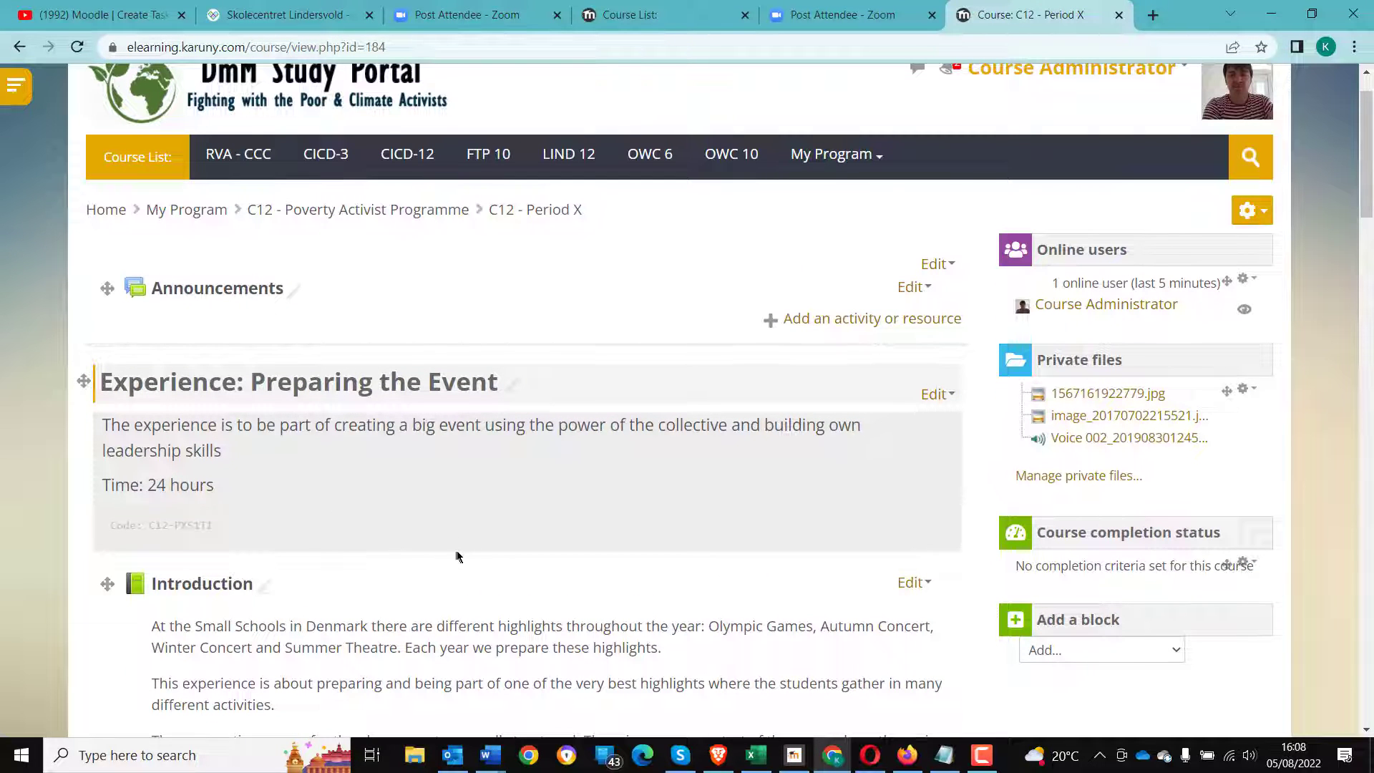
pyautogui.scroll(1, 604, 617)
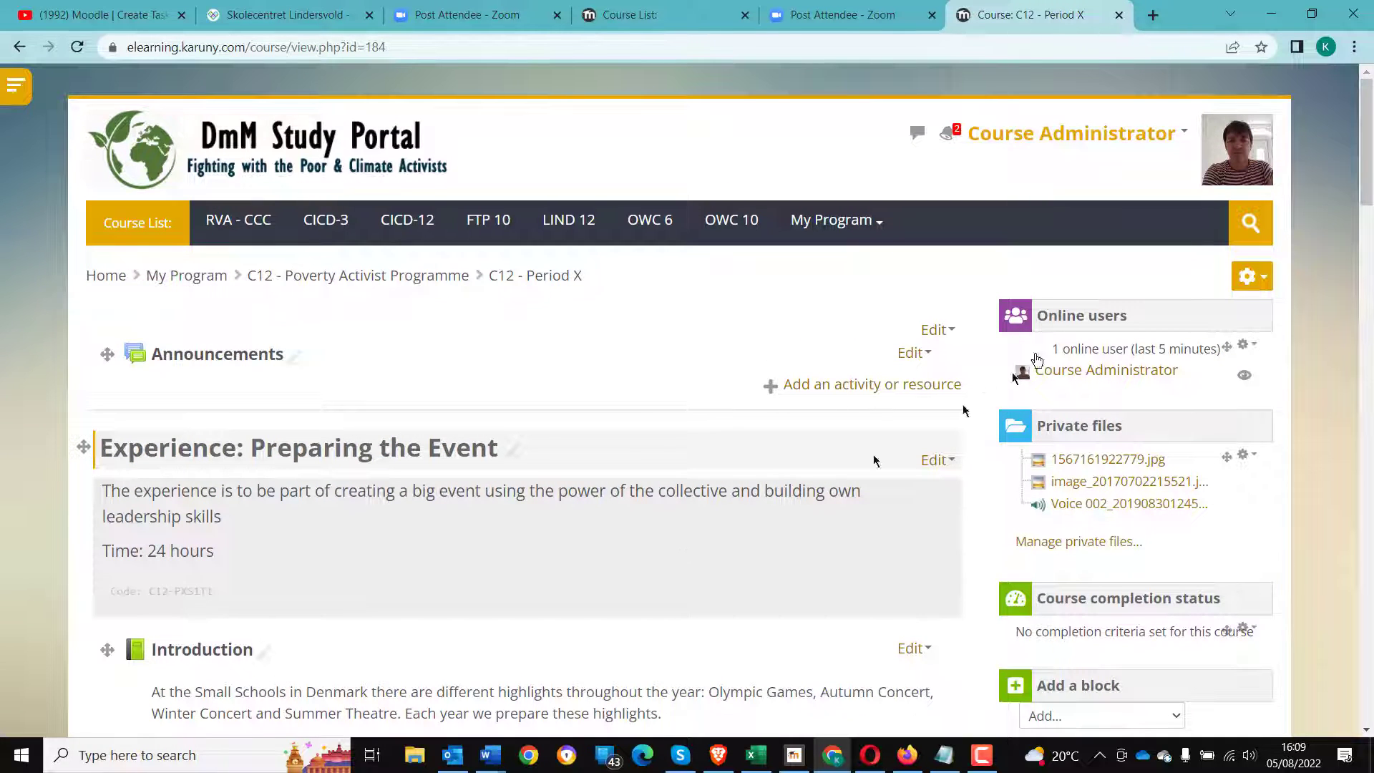
# - Open the course completion settings and expand the activity completion condition to review the selected assignments
pyautogui.click(1248, 278)
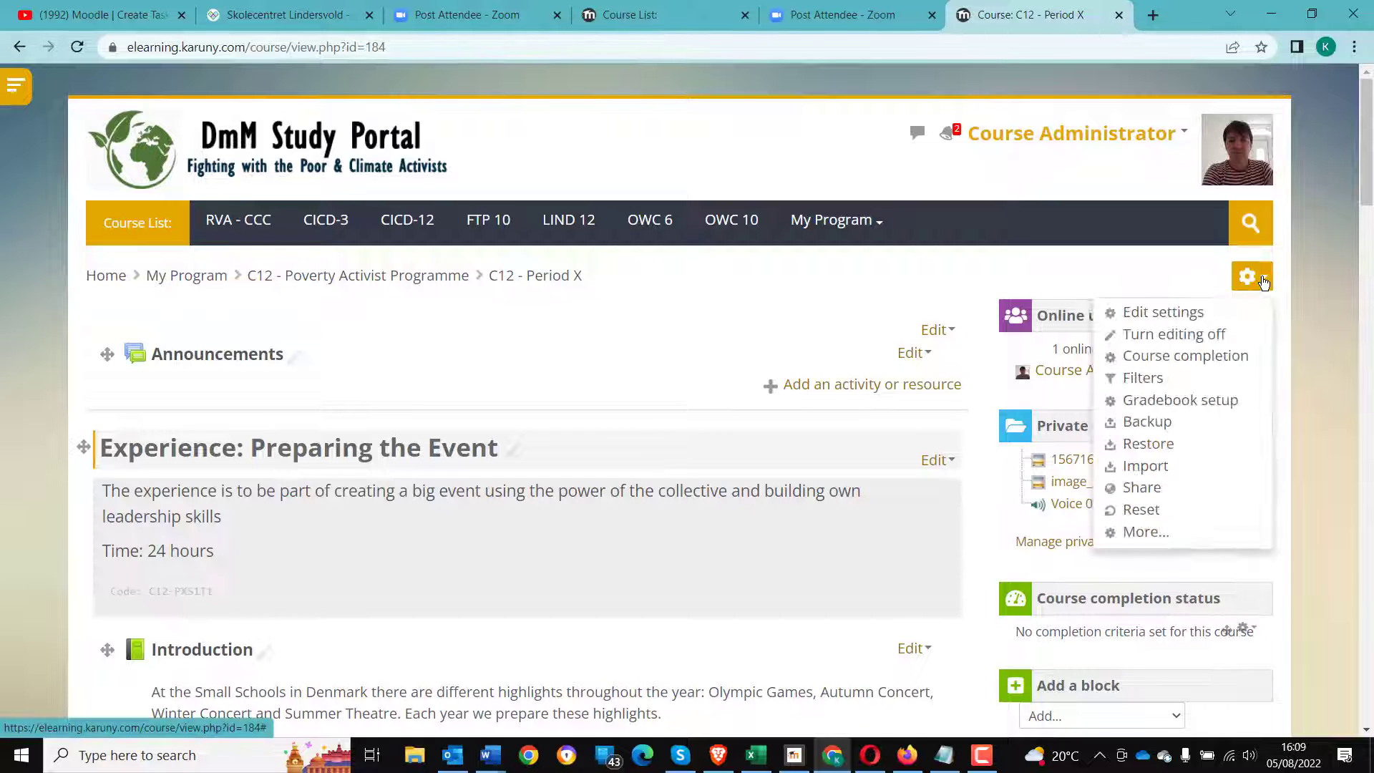
pyautogui.click(1202, 358)
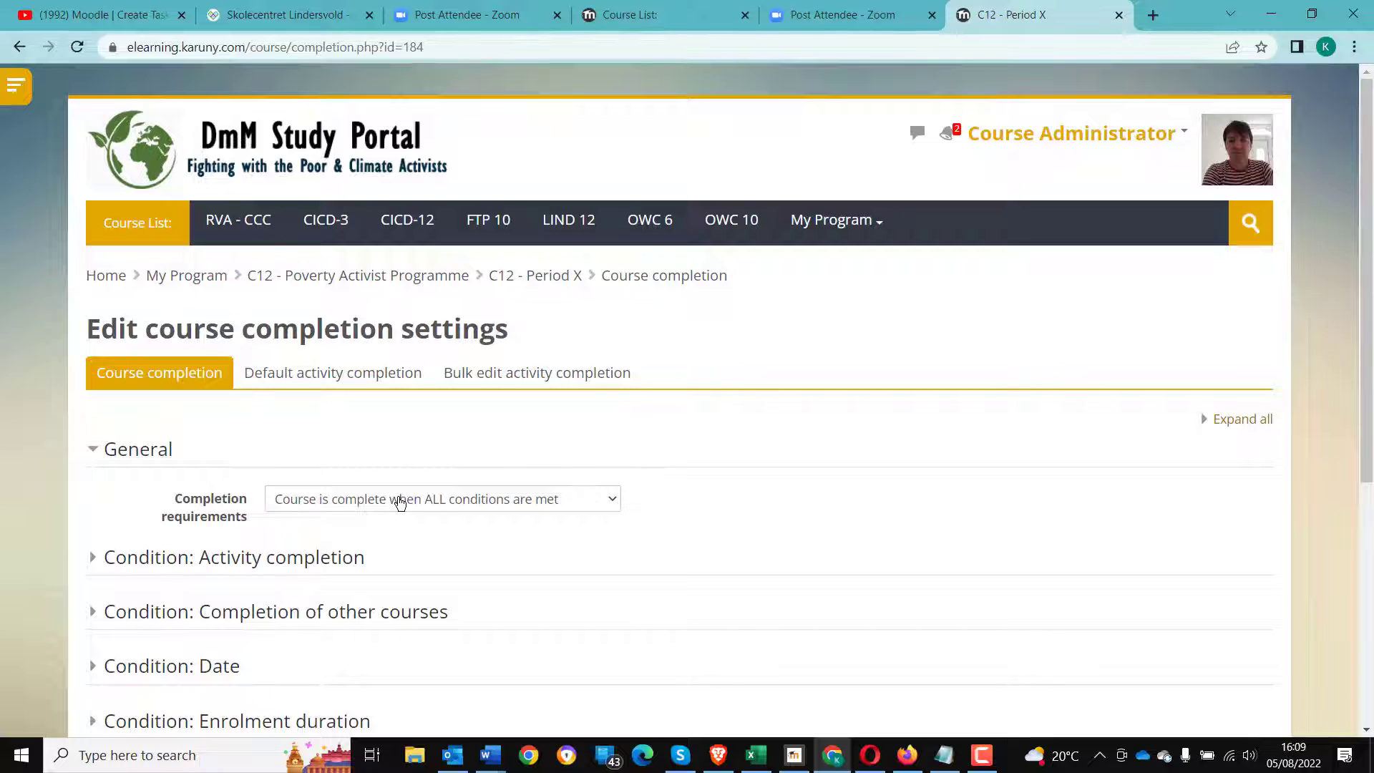
pyautogui.click(93, 564)
pyautogui.scroll(-2, 215, 565)
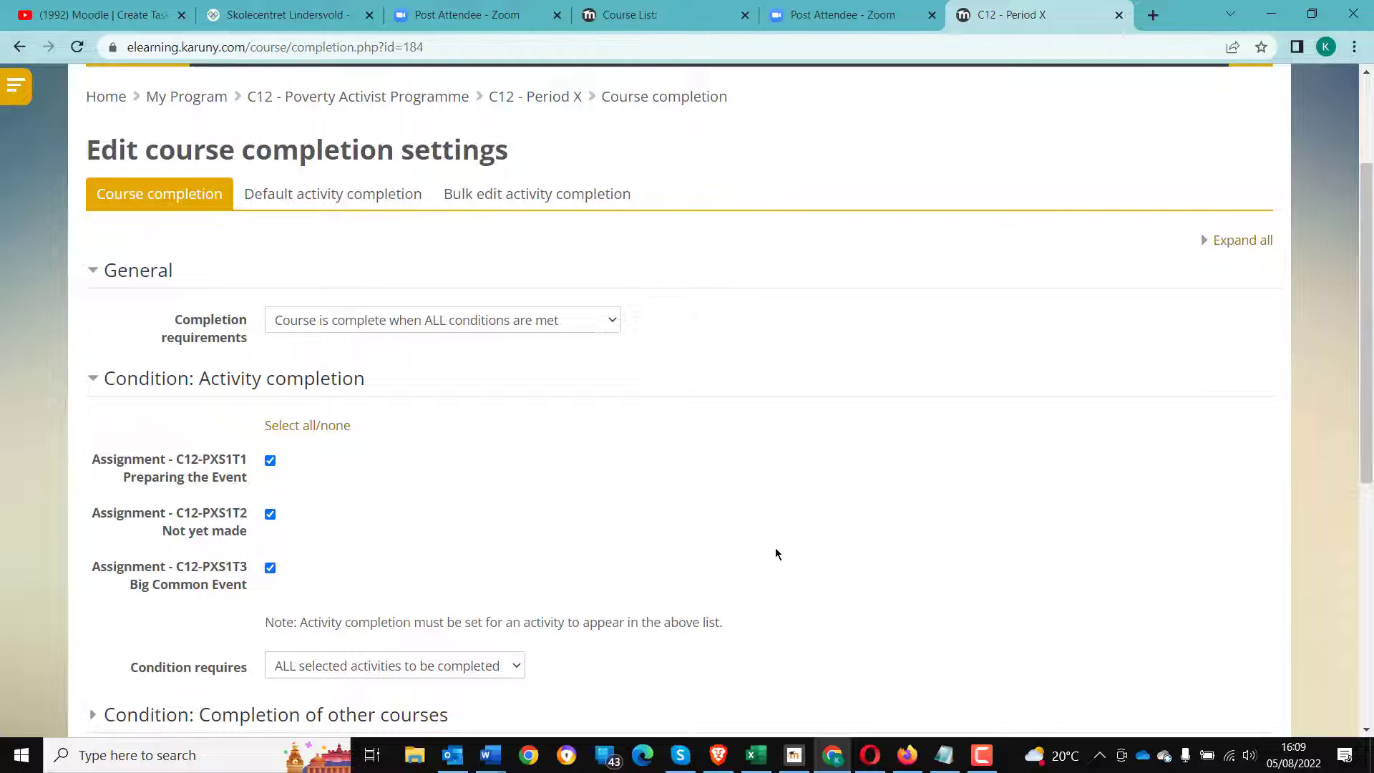
pyautogui.scroll(-5, 776, 553)
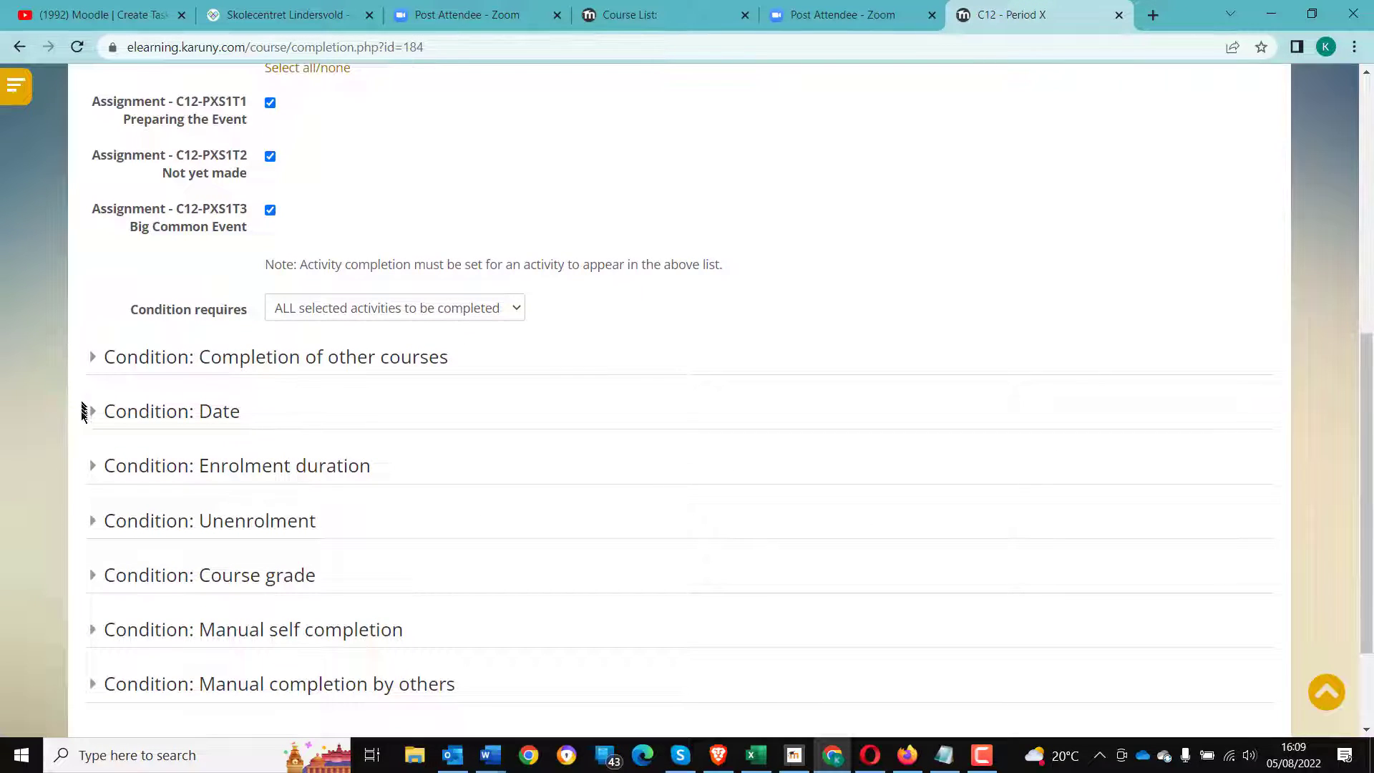
pyautogui.click(95, 415)
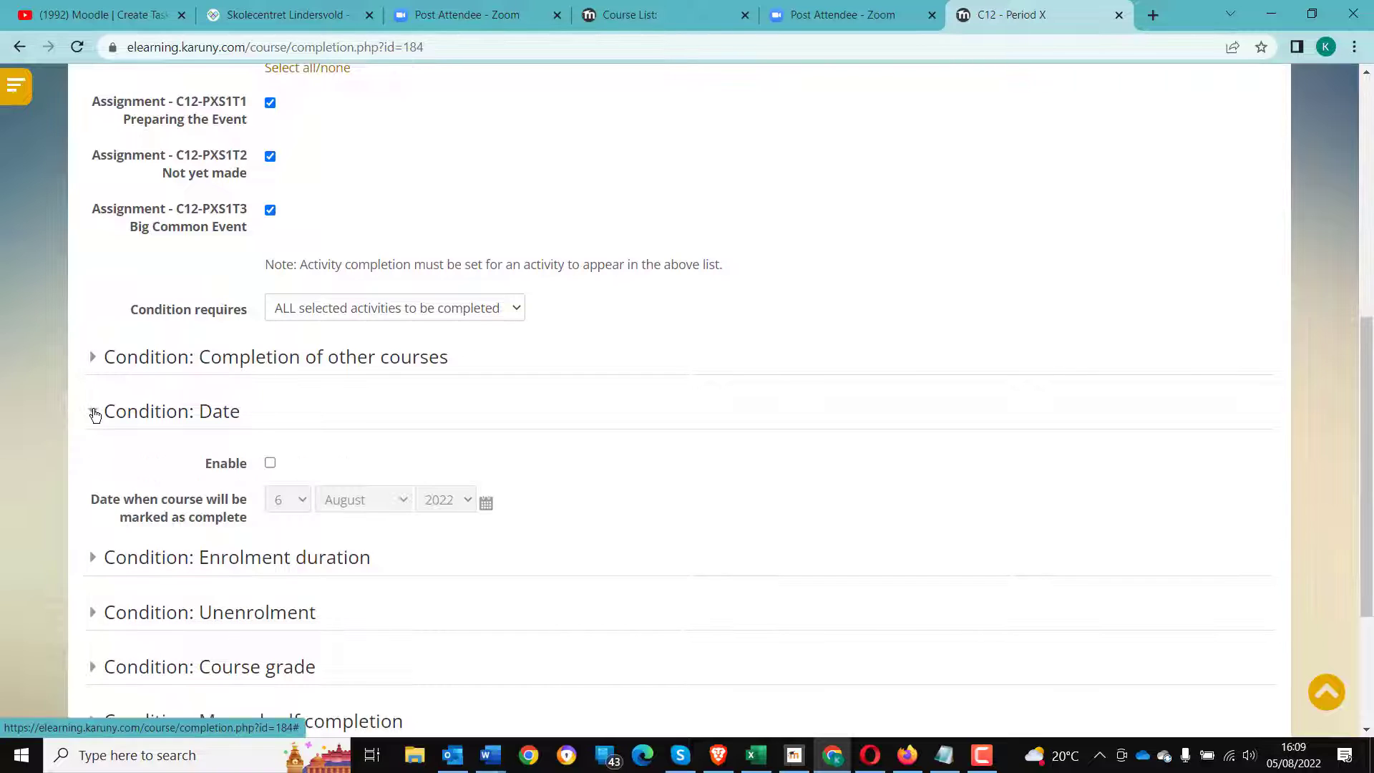
pyautogui.click(95, 415)
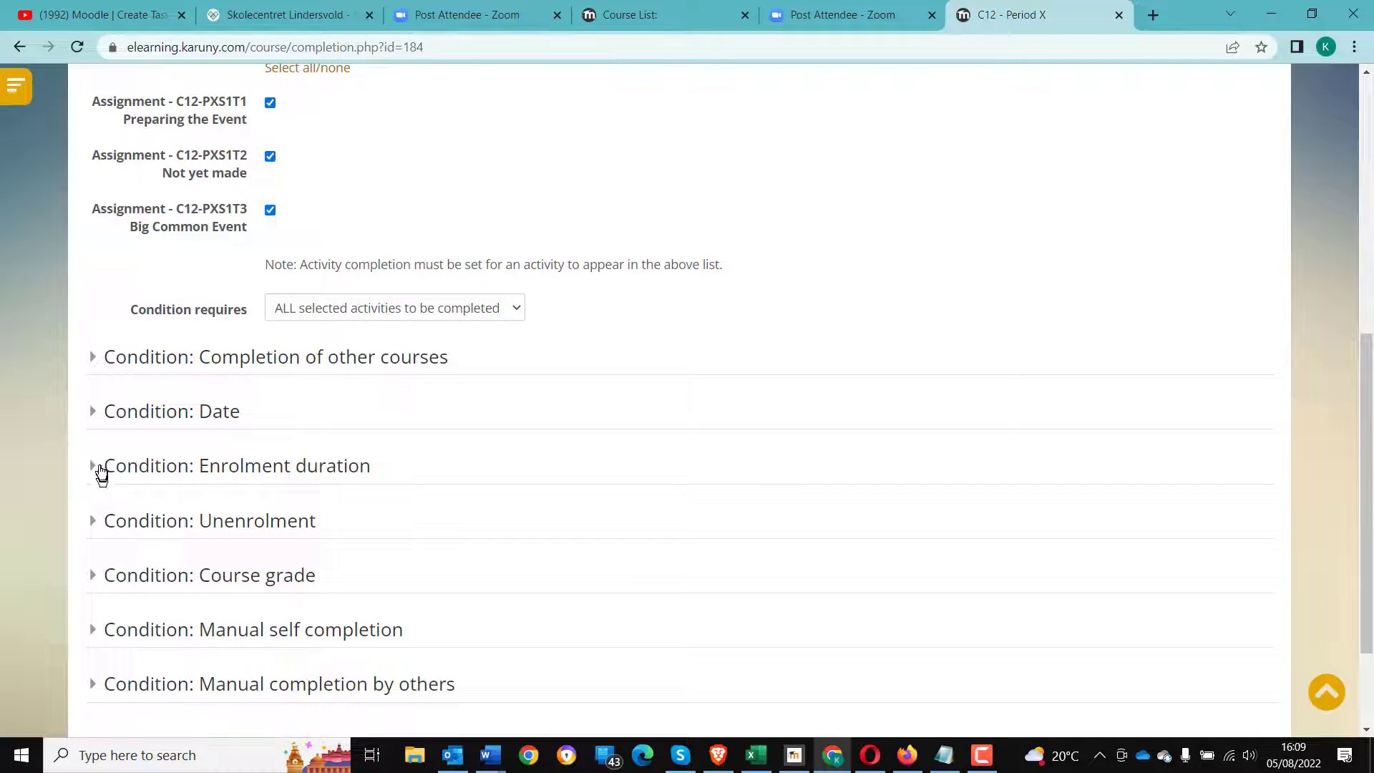
# - Enable the Course grade condition and set the required course grade to 42
pyautogui.click(96, 576)
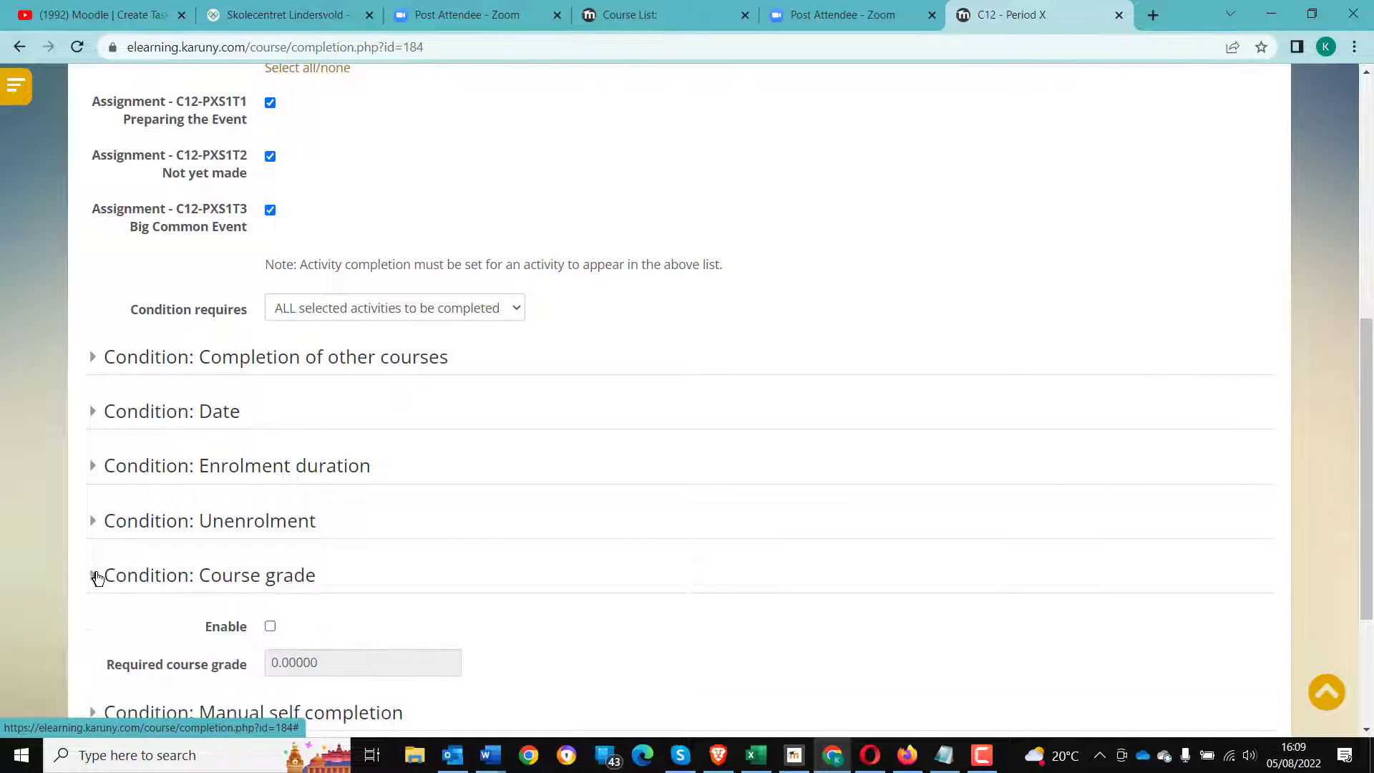
pyautogui.click(270, 626)
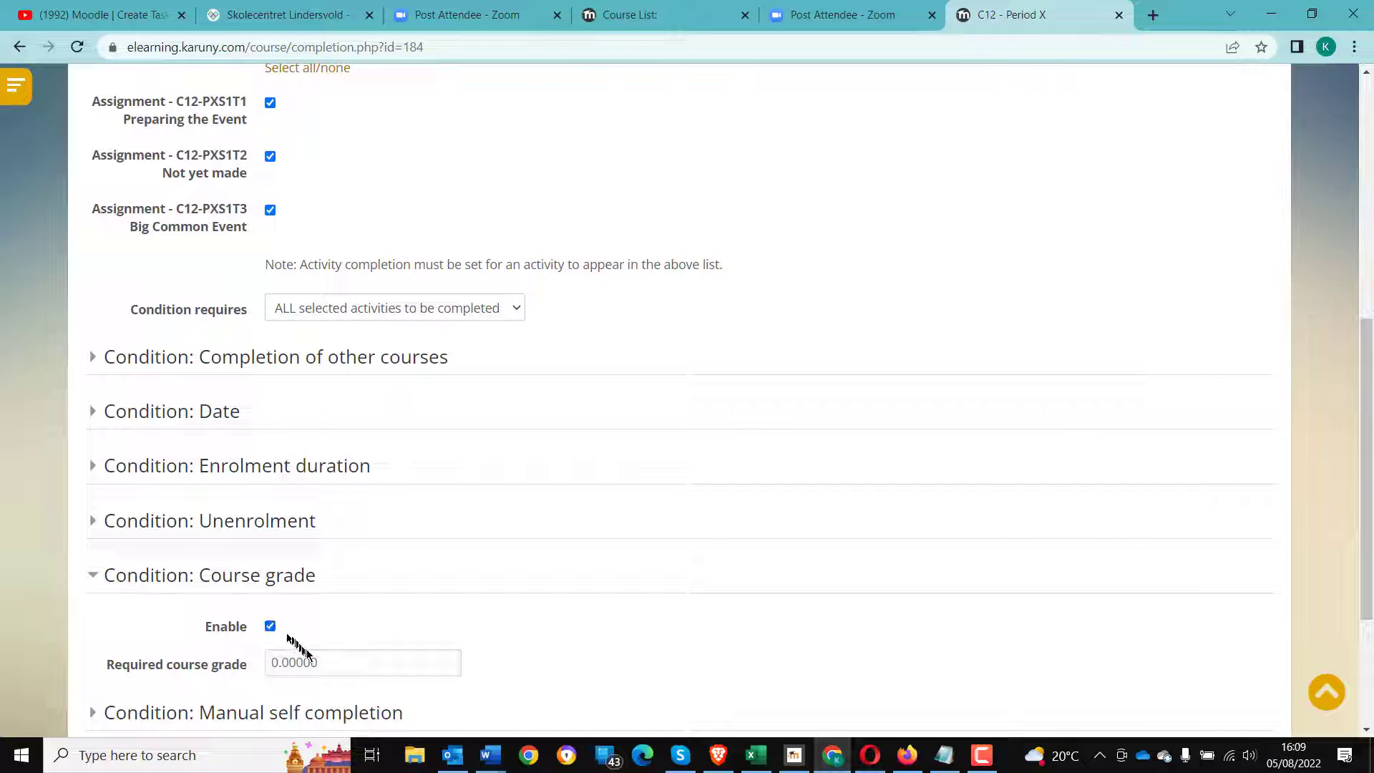
pyautogui.moveTo(331, 659); pyautogui.dragTo(254, 661)
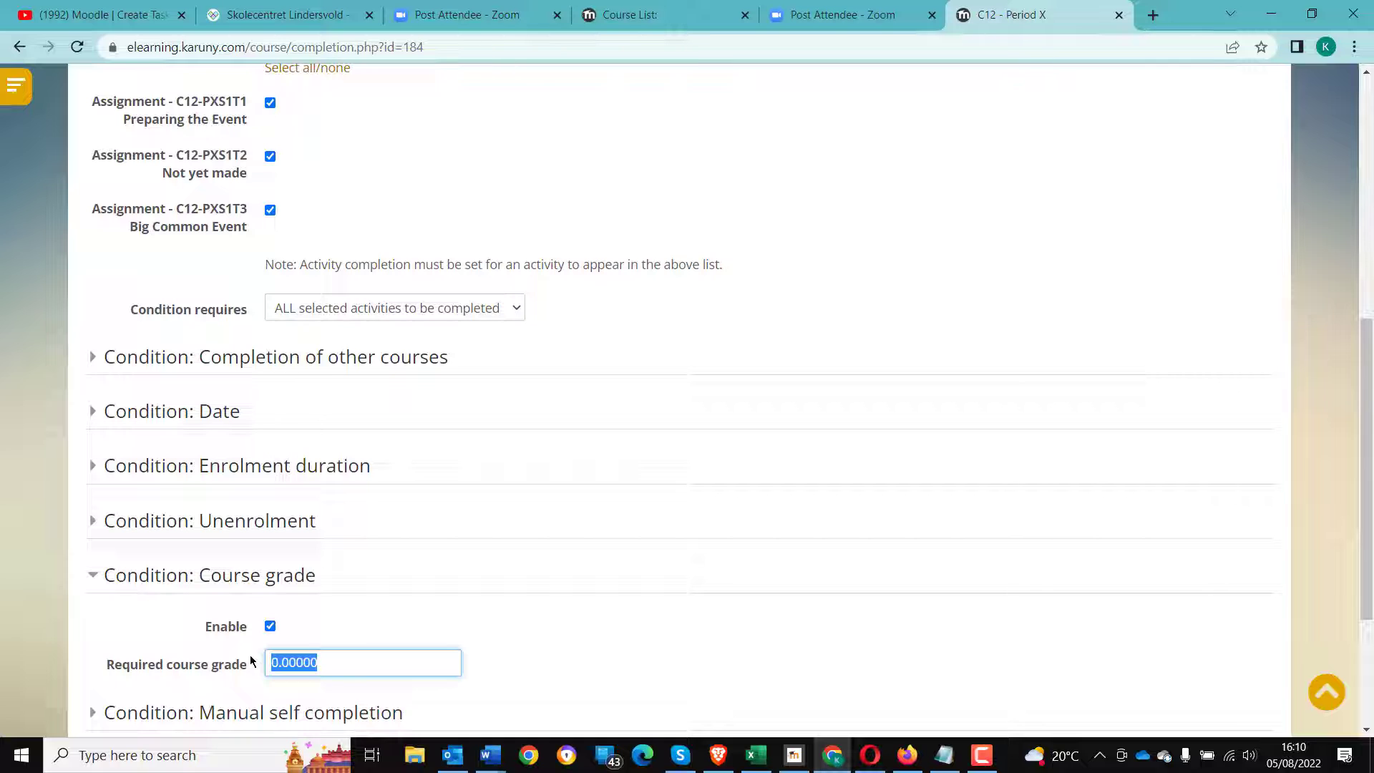
pyautogui.write('42')
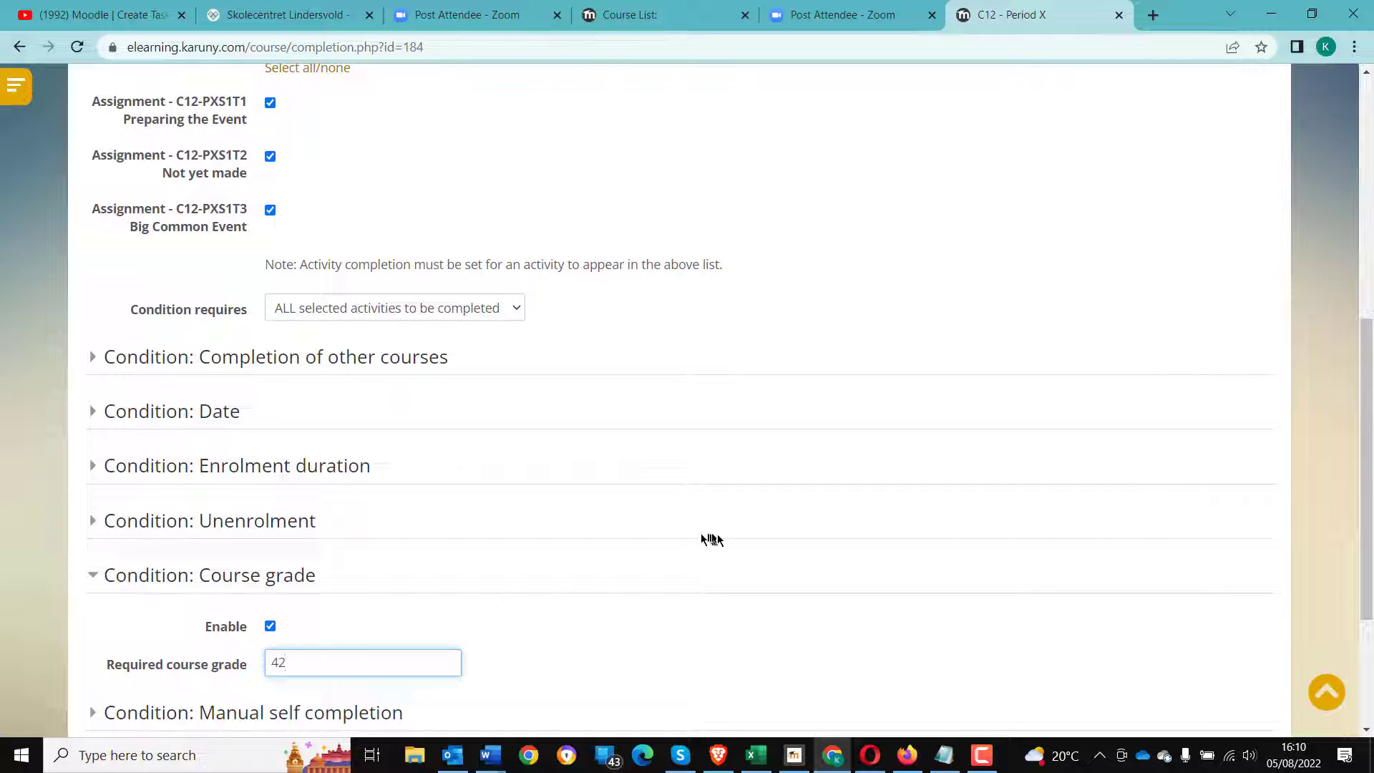
# - Save the course completion settings
pyautogui.scroll(4, 716, 537)
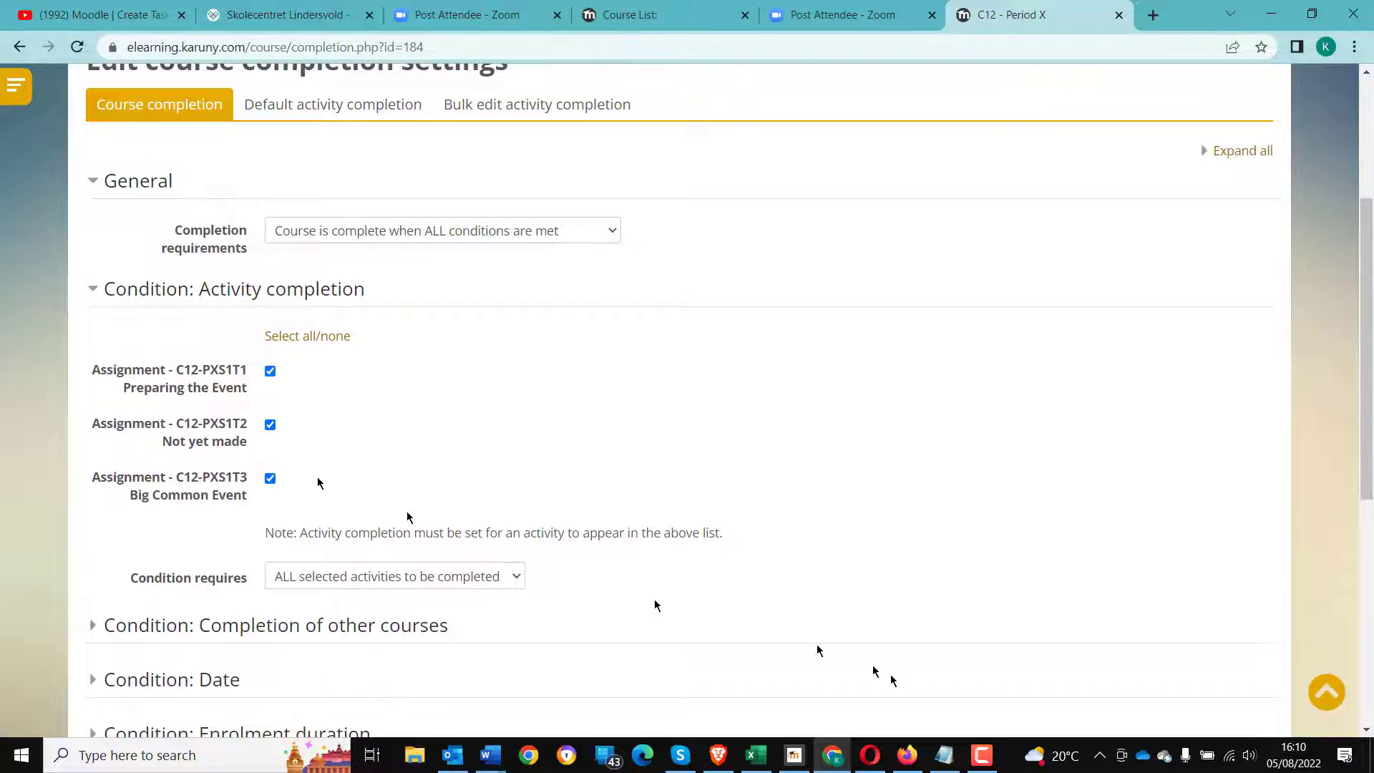
pyautogui.scroll(-4, 715, 644)
pyautogui.scroll(-3, 515, 659)
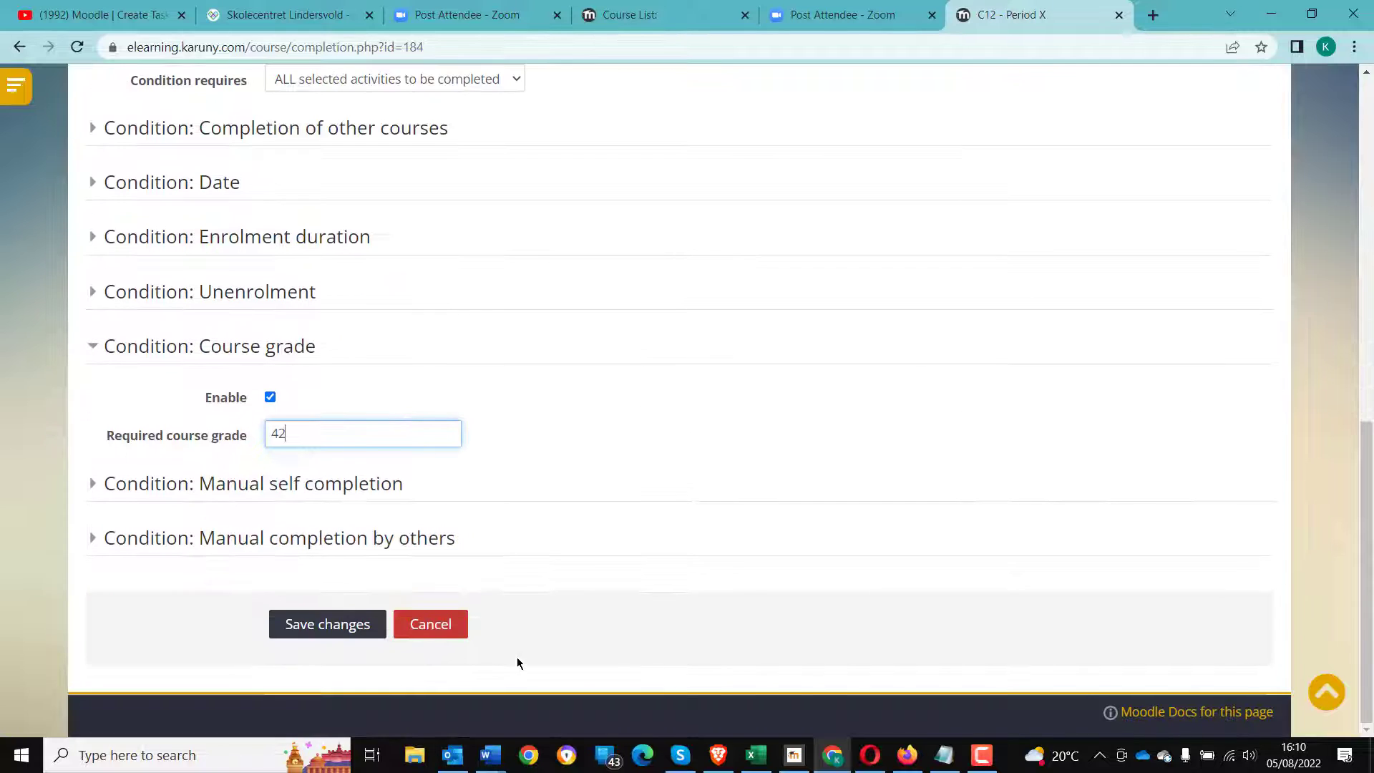
pyautogui.click(329, 627)
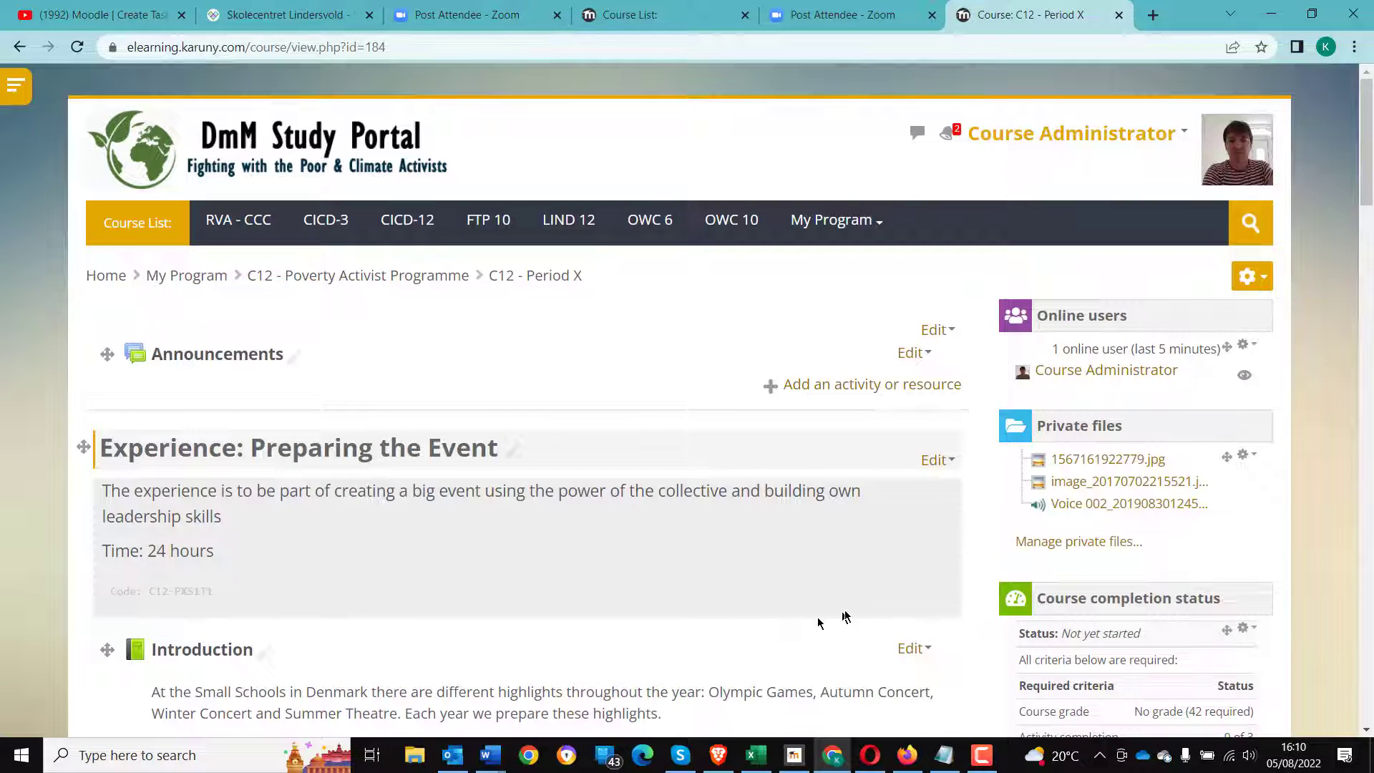
# - Switch to the student's browser and open the C12 - Poverty Activist Programme course list via the breadcrumb
pyautogui.scroll(-1, 844, 615)
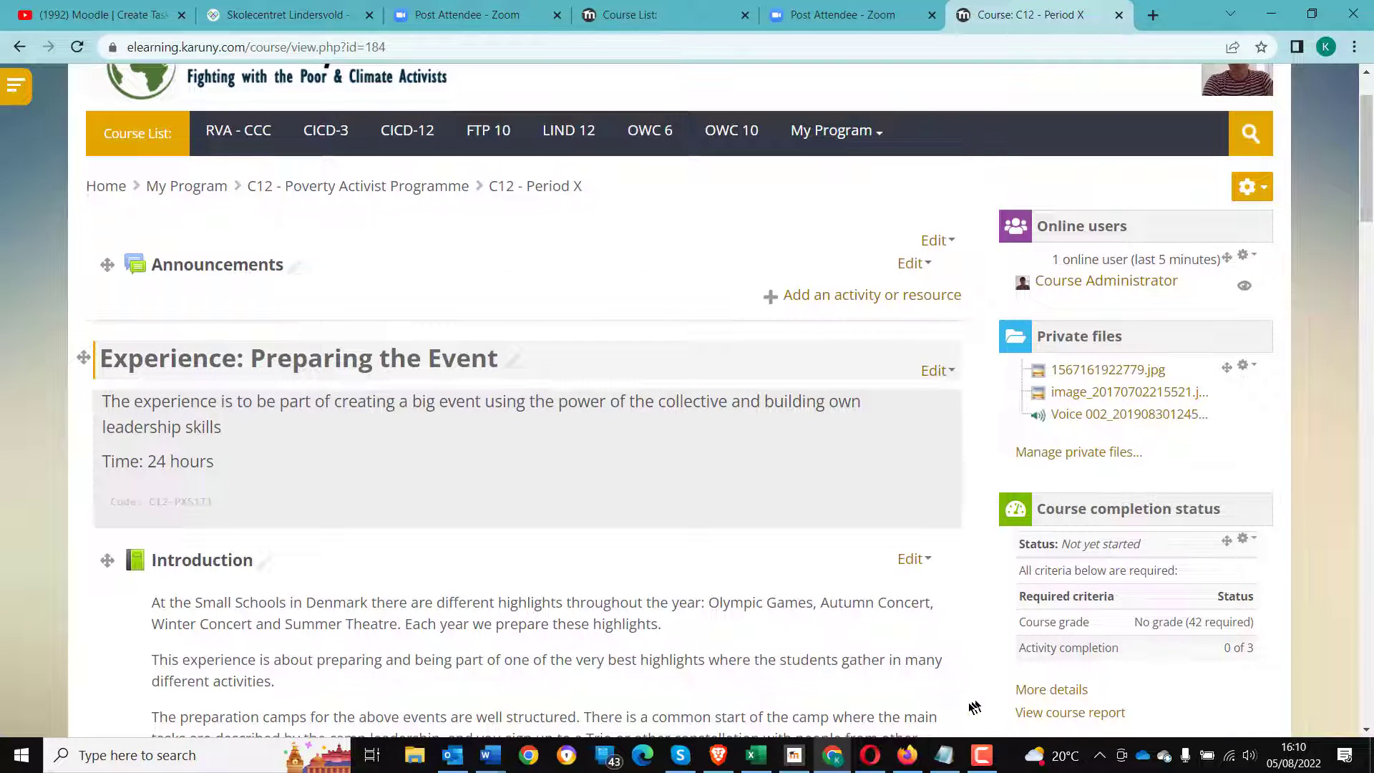
pyautogui.click(907, 755)
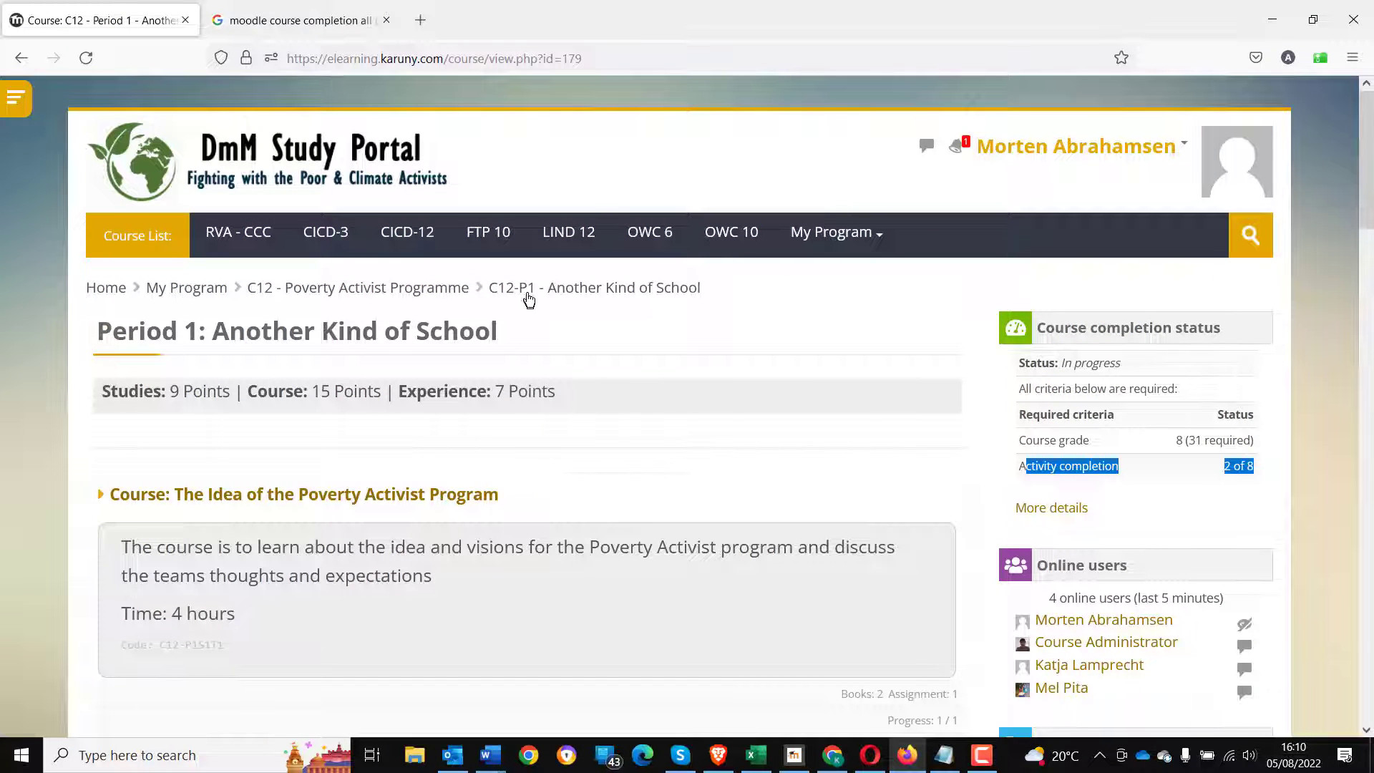
pyautogui.click(431, 288)
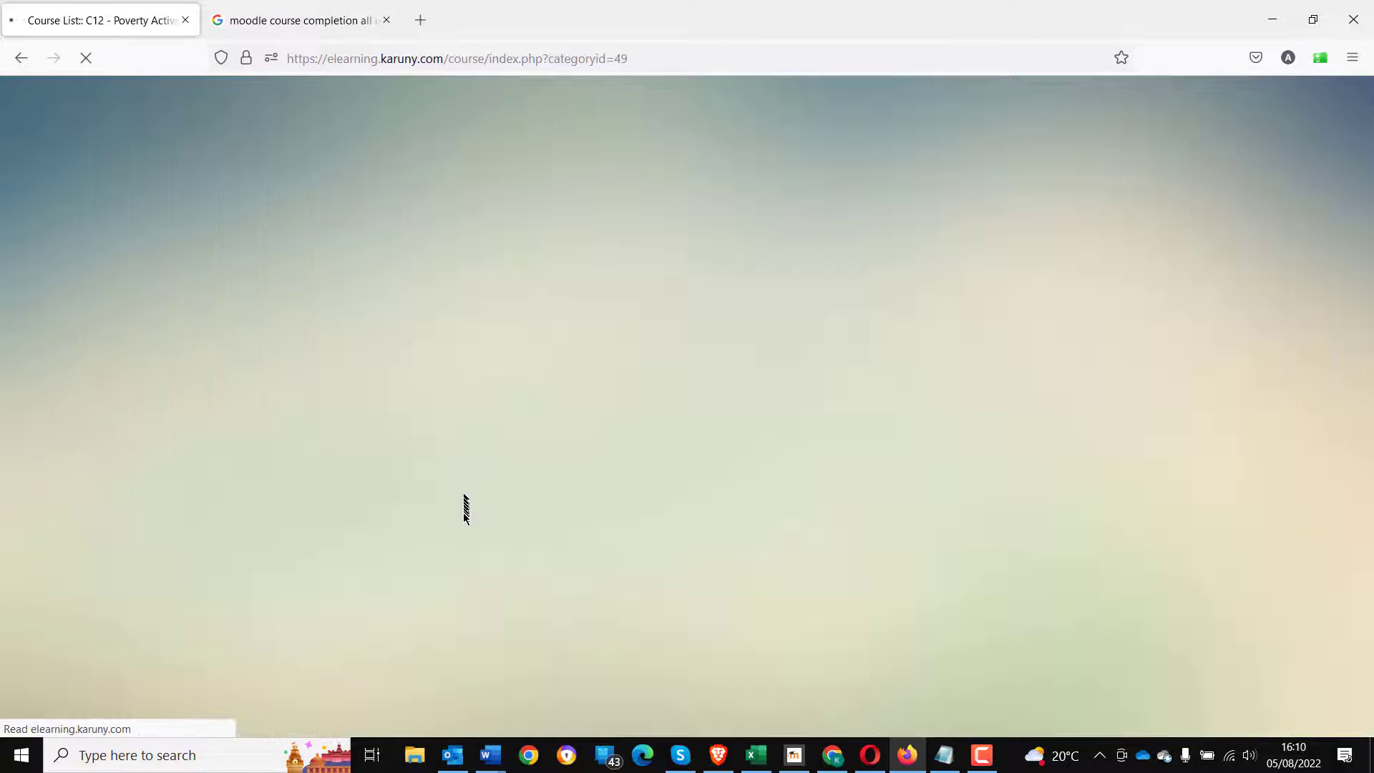
pyautogui.scroll(-15, 456, 558)
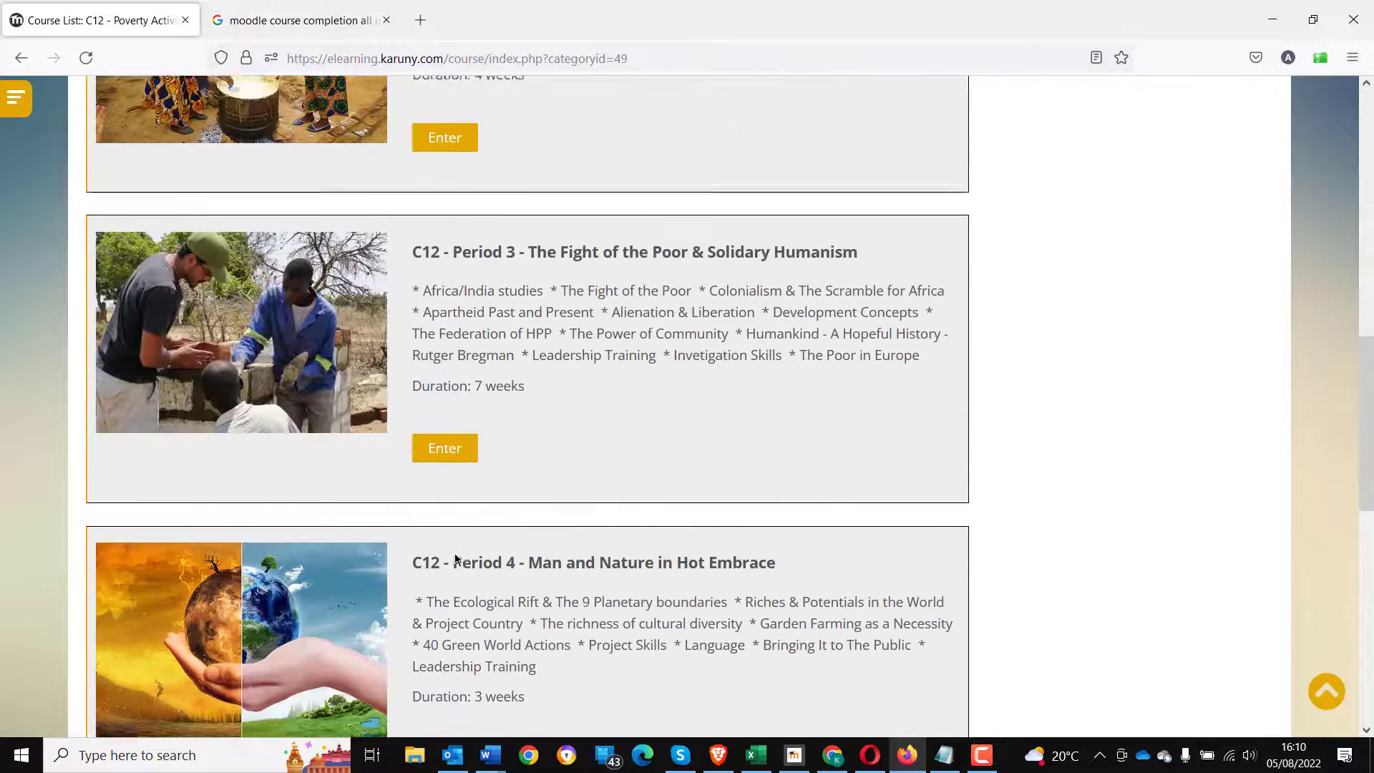
pyautogui.scroll(-5, 454, 552)
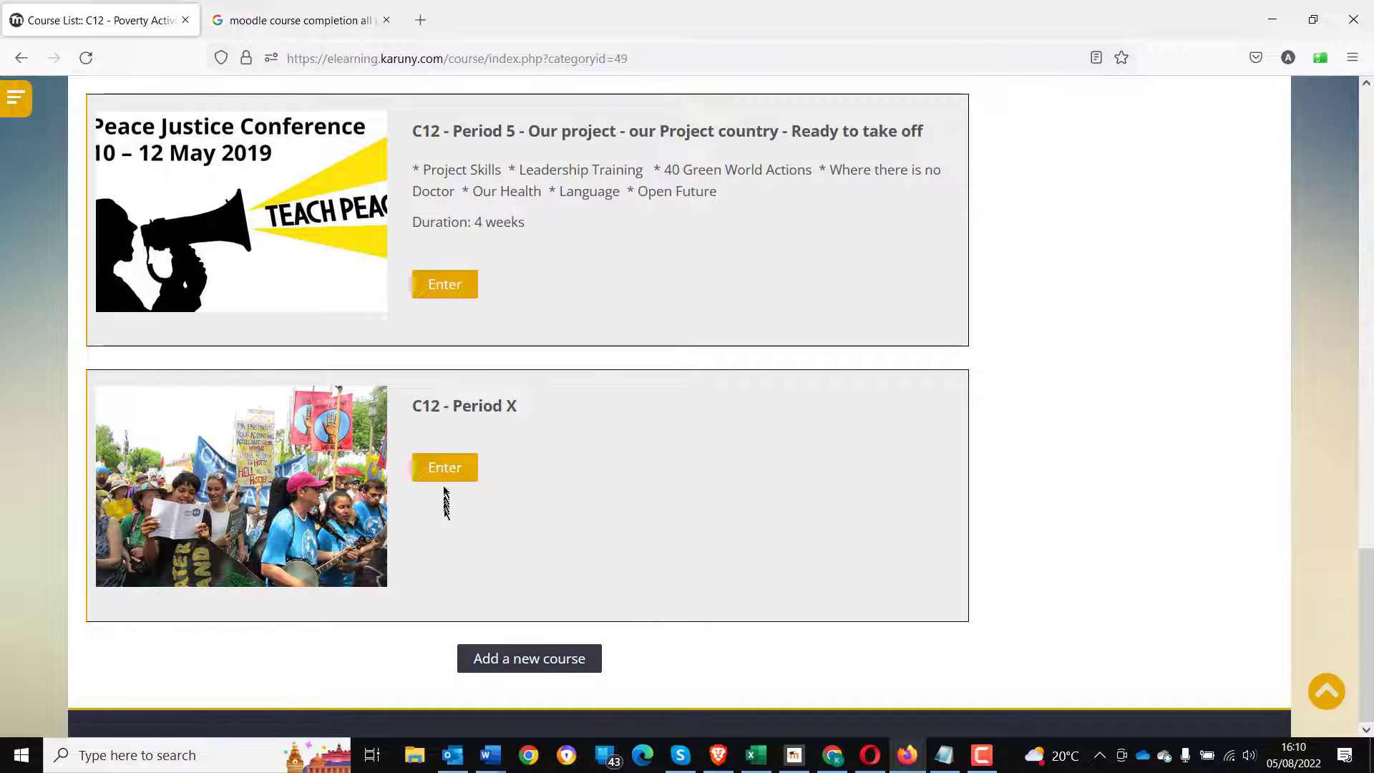
# - Enter the C12 - Period X course as the student and review its course completion status block
pyautogui.click(444, 468)
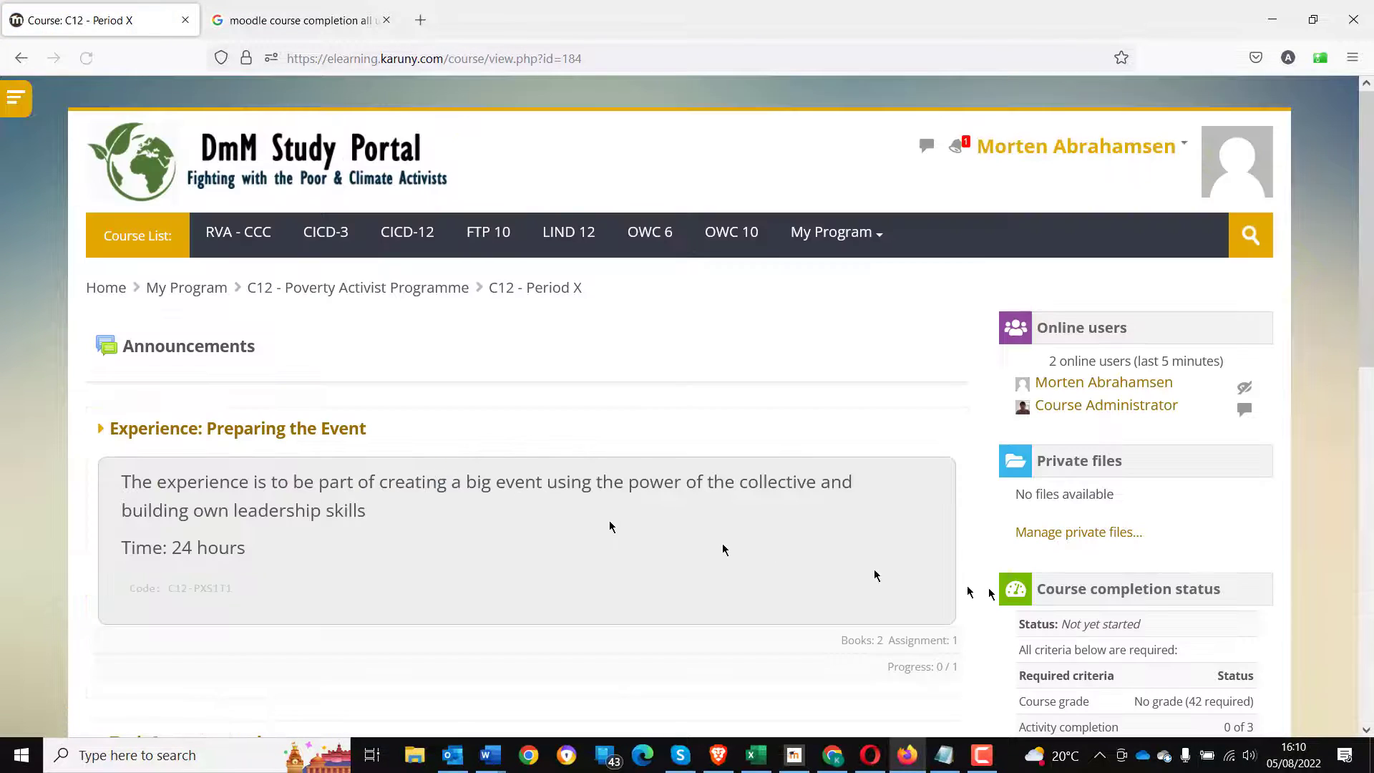
pyautogui.scroll(-3, 1016, 602)
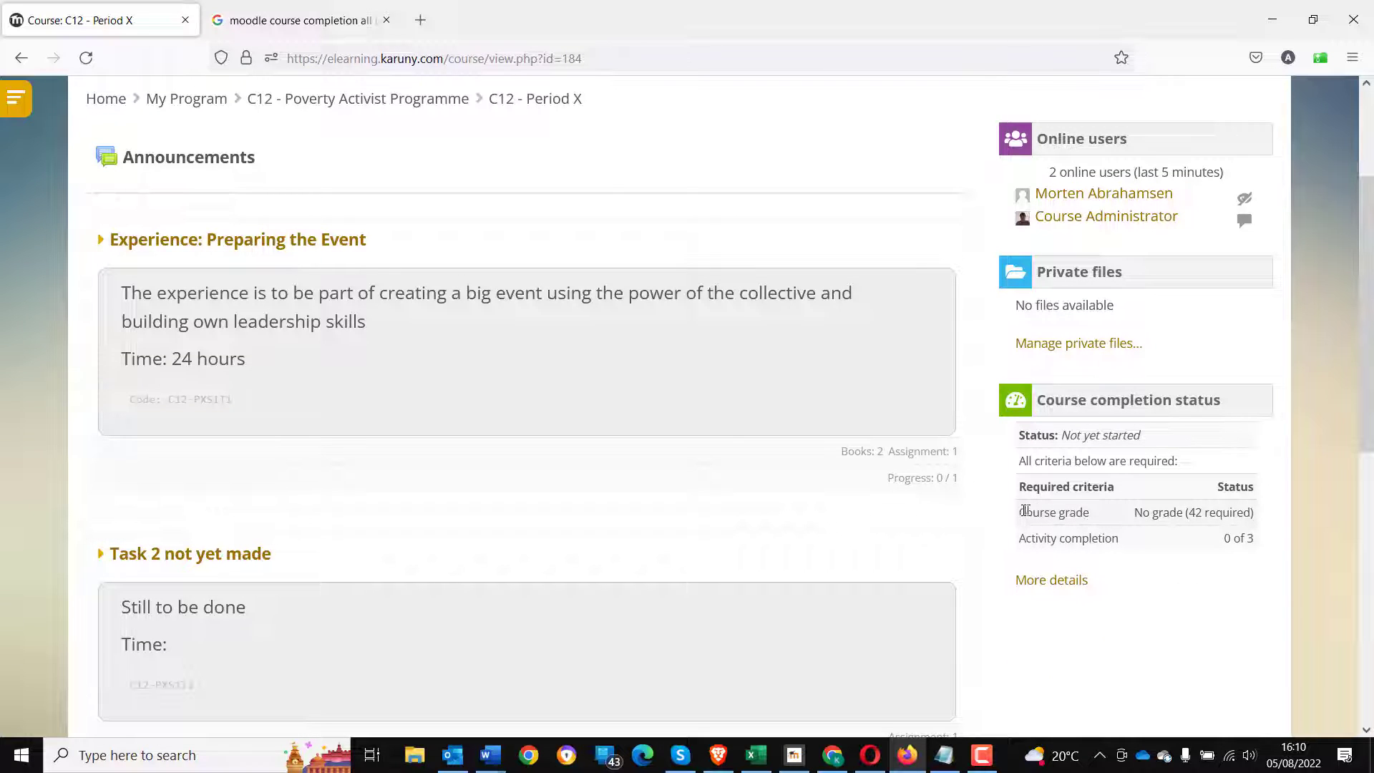
pyautogui.moveTo(1025, 510); pyautogui.dragTo(1259, 542)
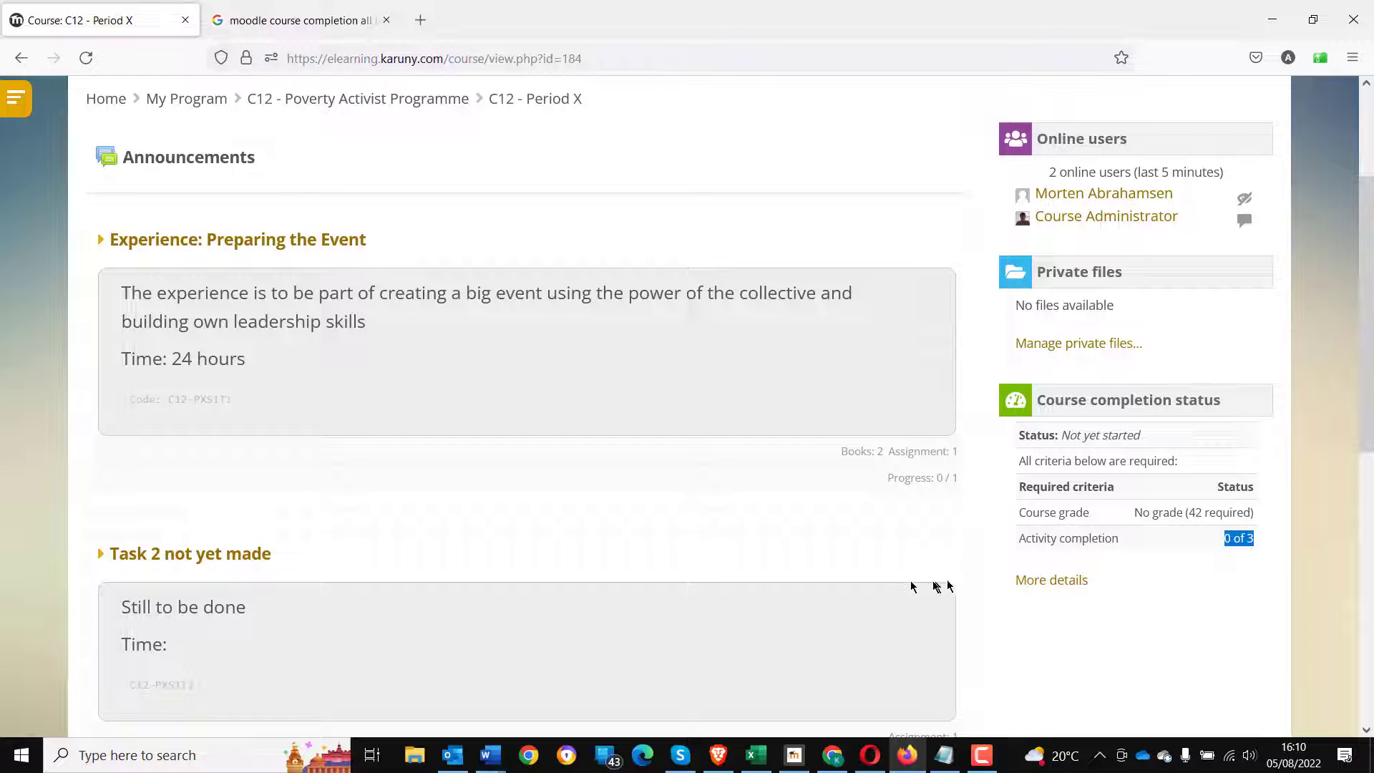
pyautogui.scroll(3, 879, 584)
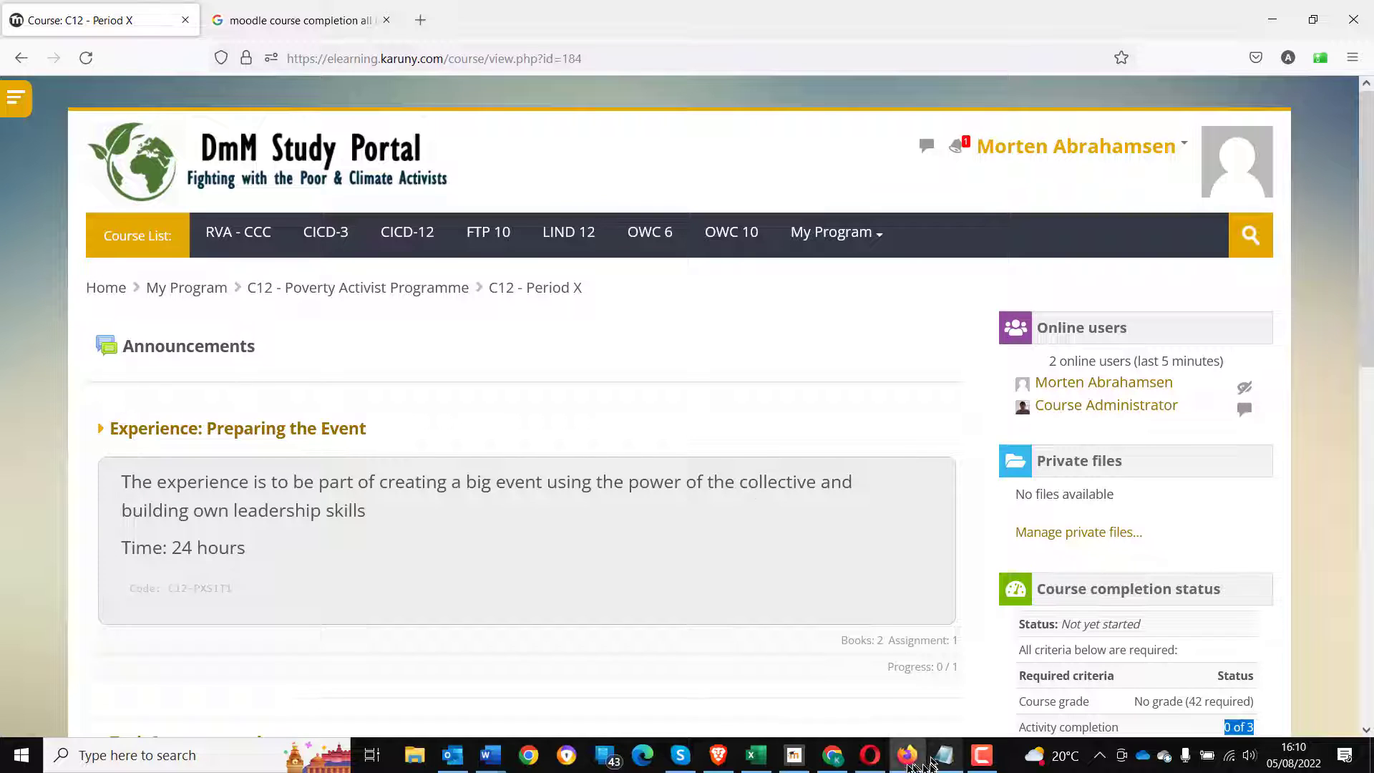
# - Switch to the administrator's browser and open the Topic 4 section of C12 - Period X for editing
pyautogui.click(834, 757)
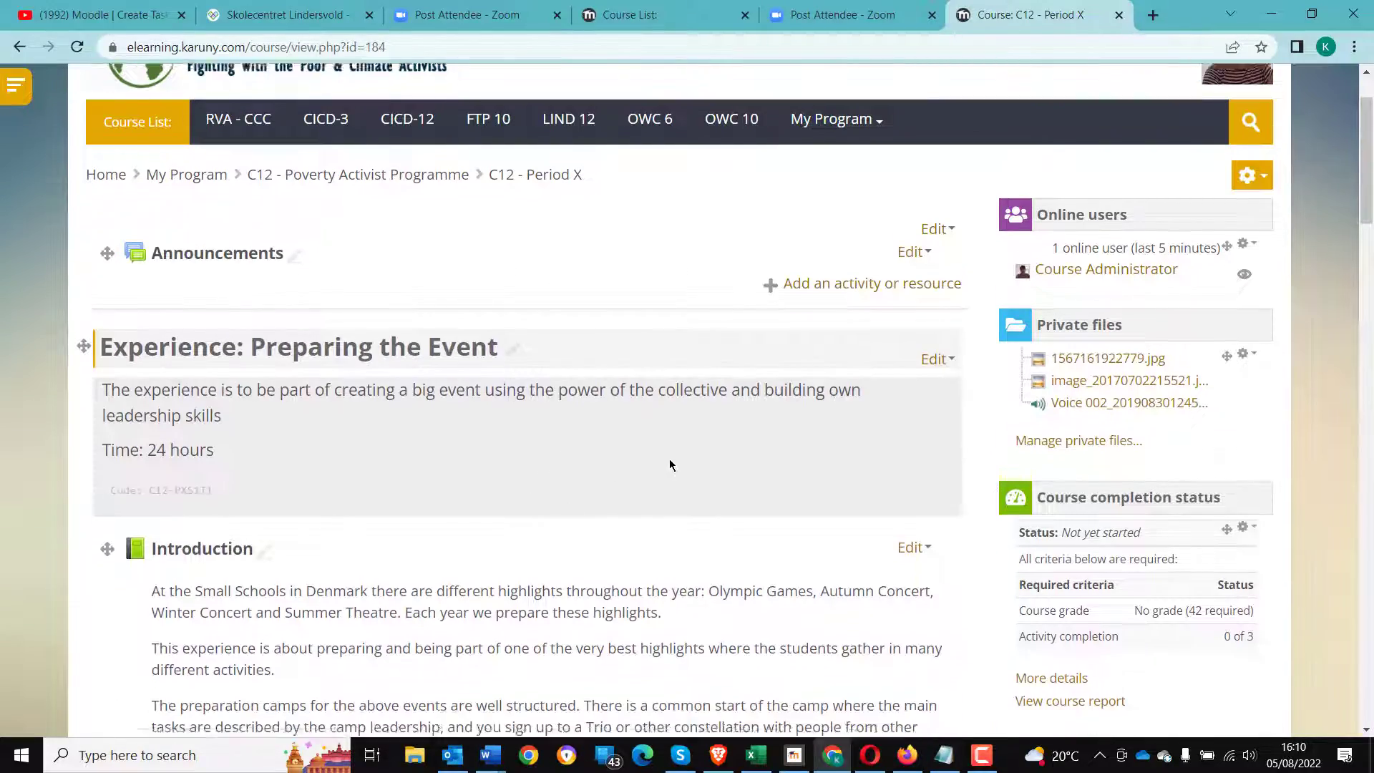
pyautogui.scroll(-15, 669, 469)
pyautogui.scroll(-10, 667, 472)
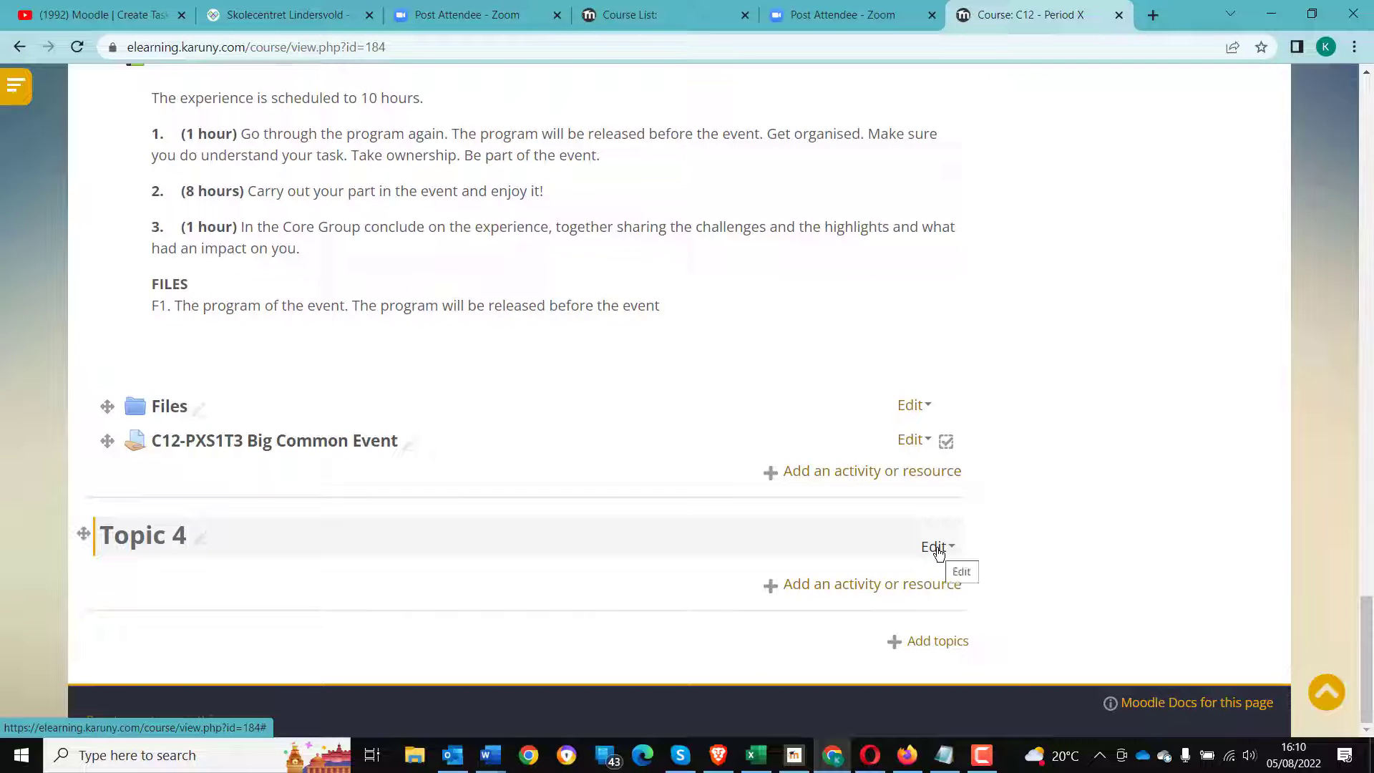
pyautogui.click(938, 553)
pyautogui.click(863, 572)
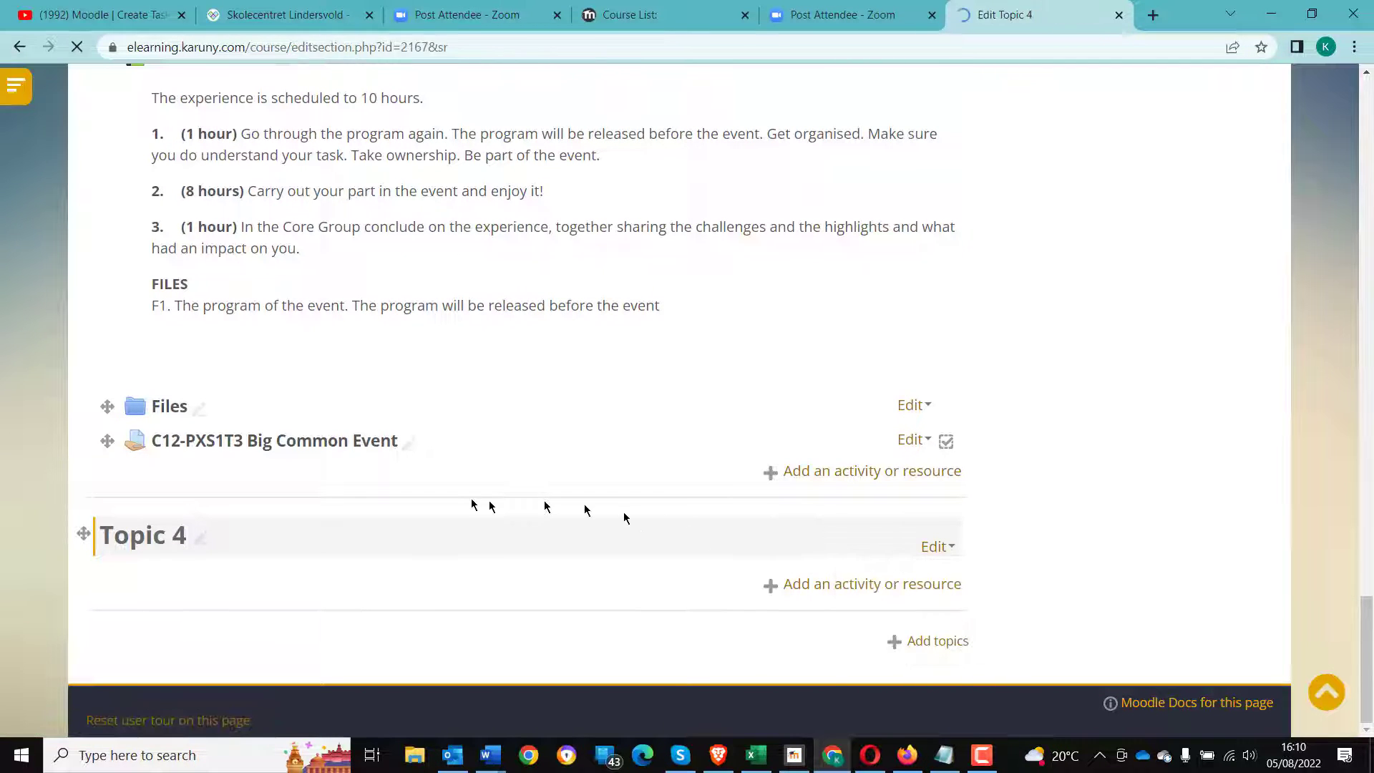
pyautogui.moveTo(344, 446); pyautogui.dragTo(250, 451)
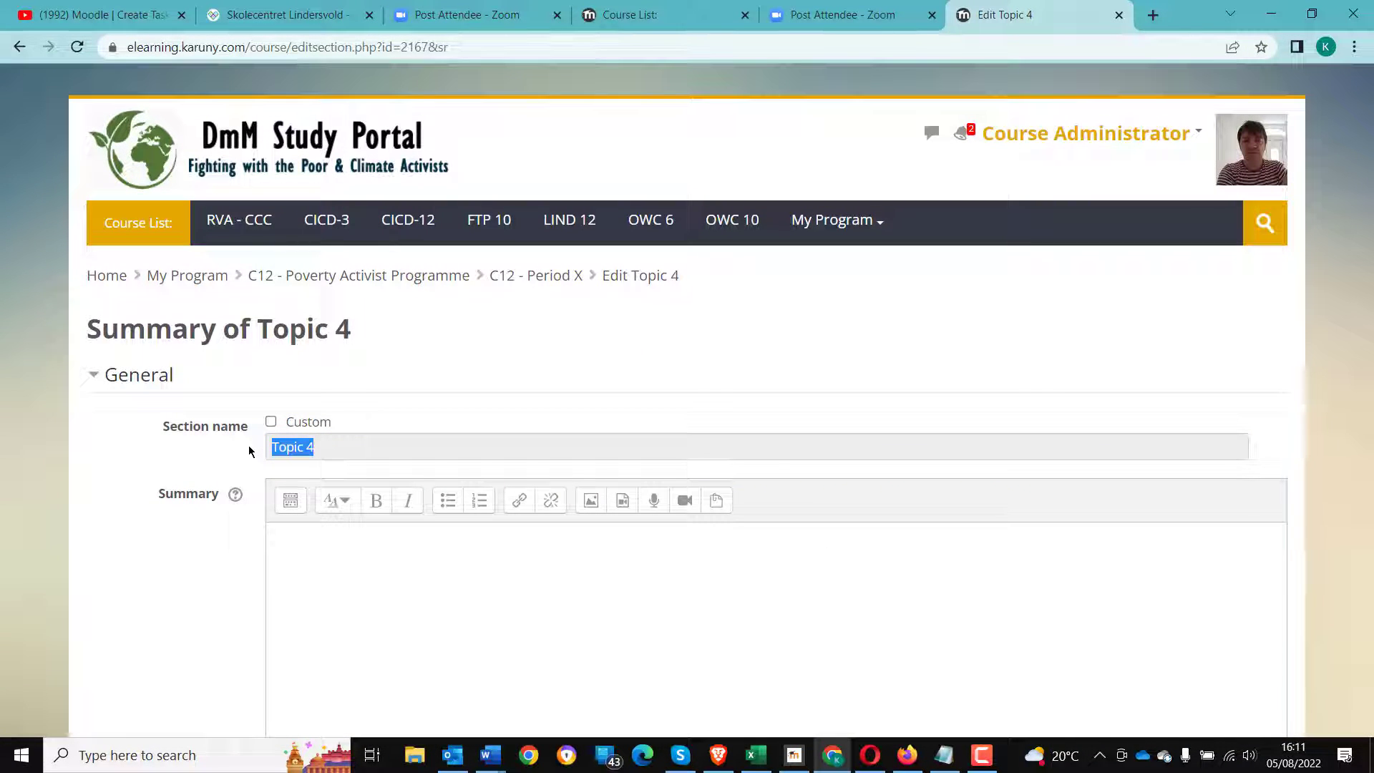
# - Give the section the custom name "Test task" with summary "code wording" and save the changes
pyautogui.click(270, 421)
pyautogui.click(309, 445)
pyautogui.write('Test task')
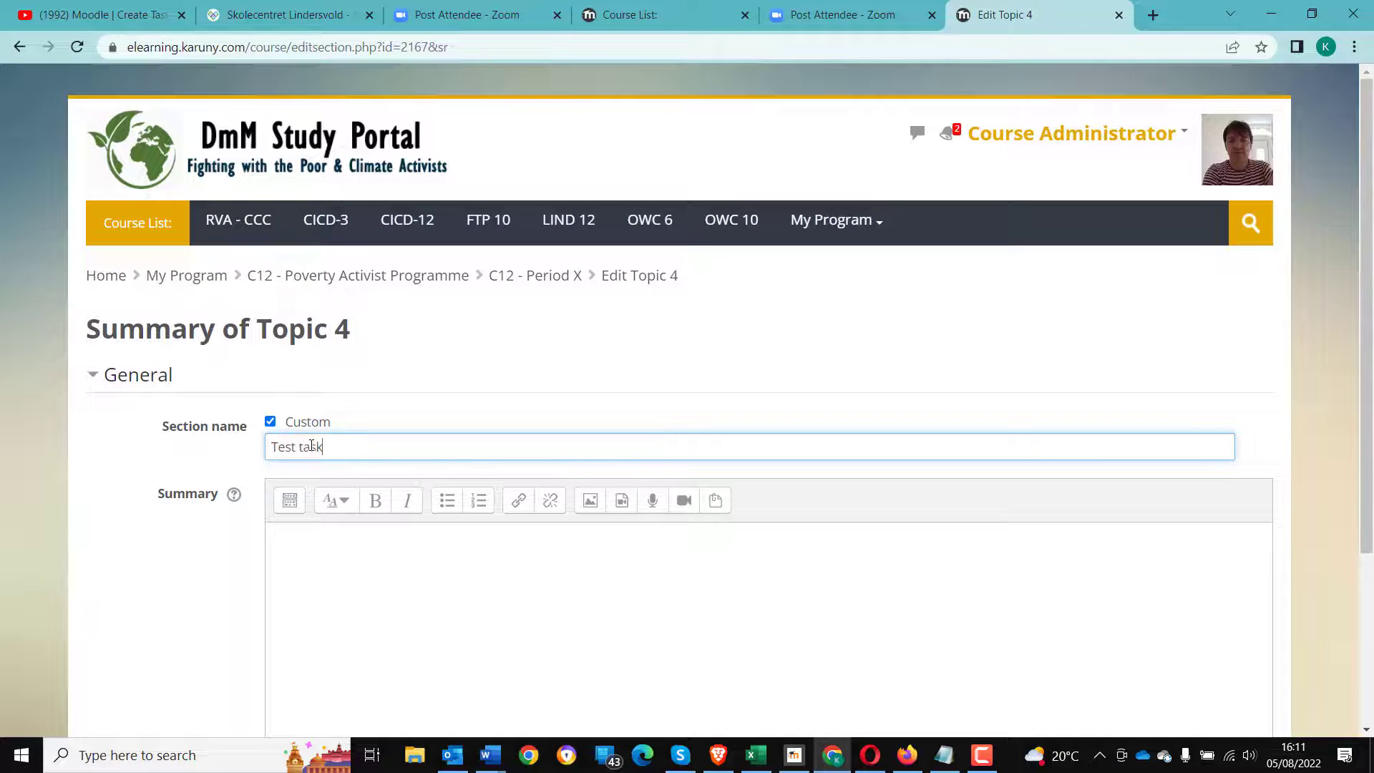
pyautogui.click(338, 567)
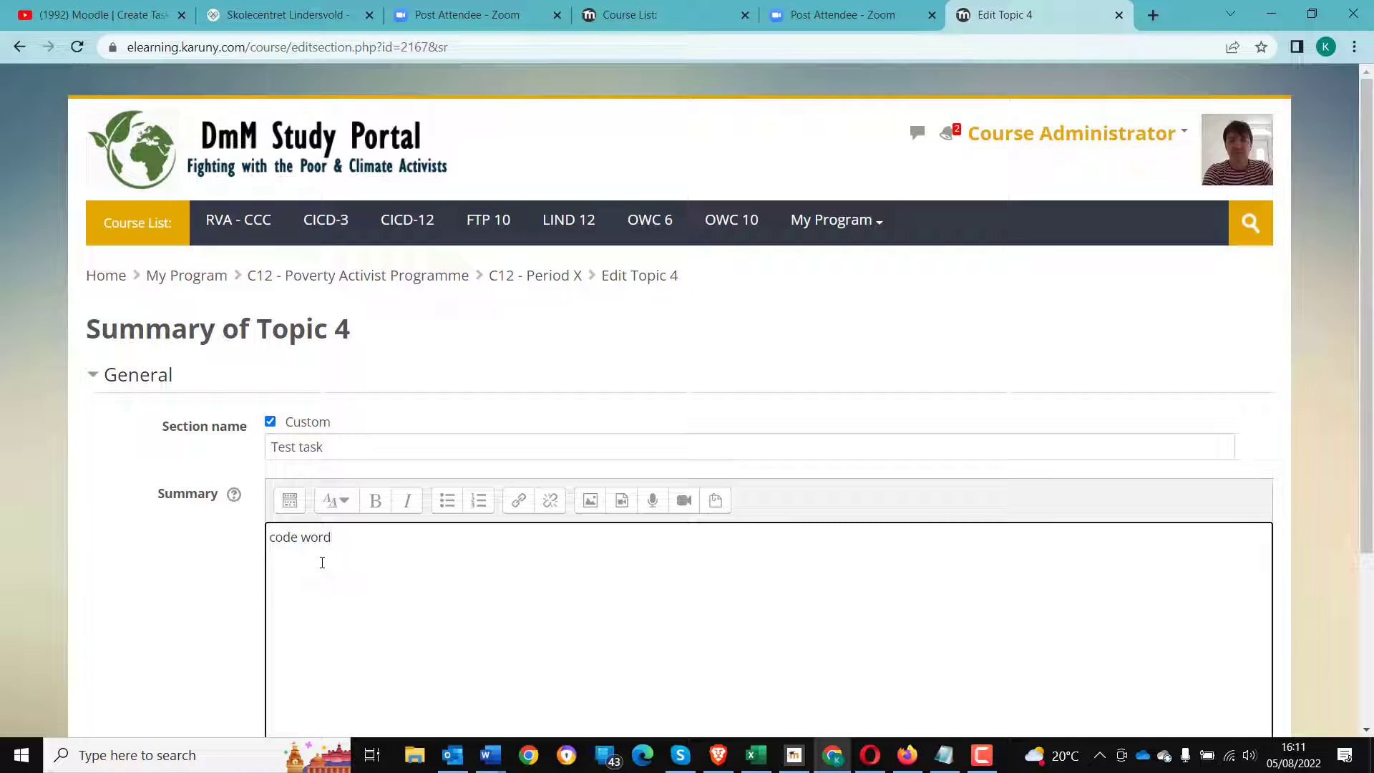
pyautogui.scroll(-3, 255, 582)
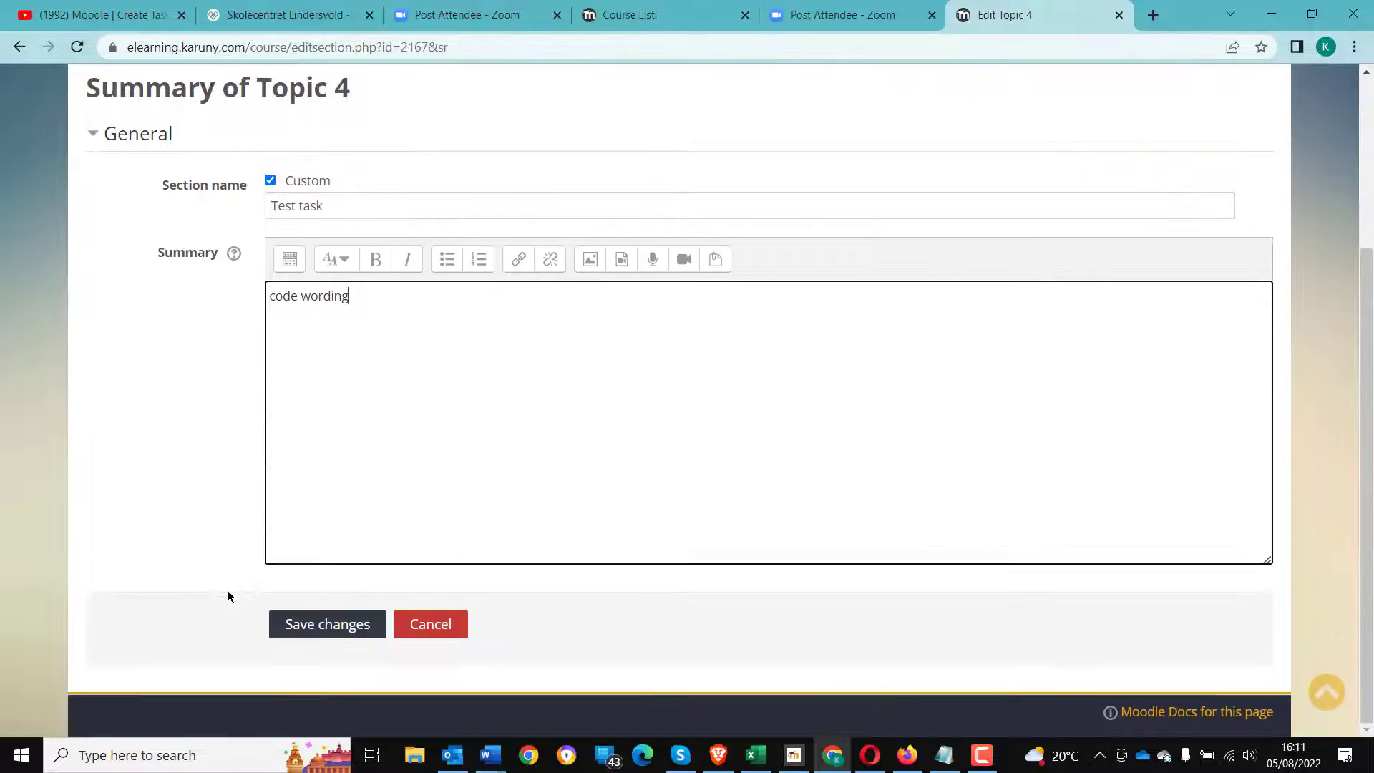
pyautogui.click(321, 625)
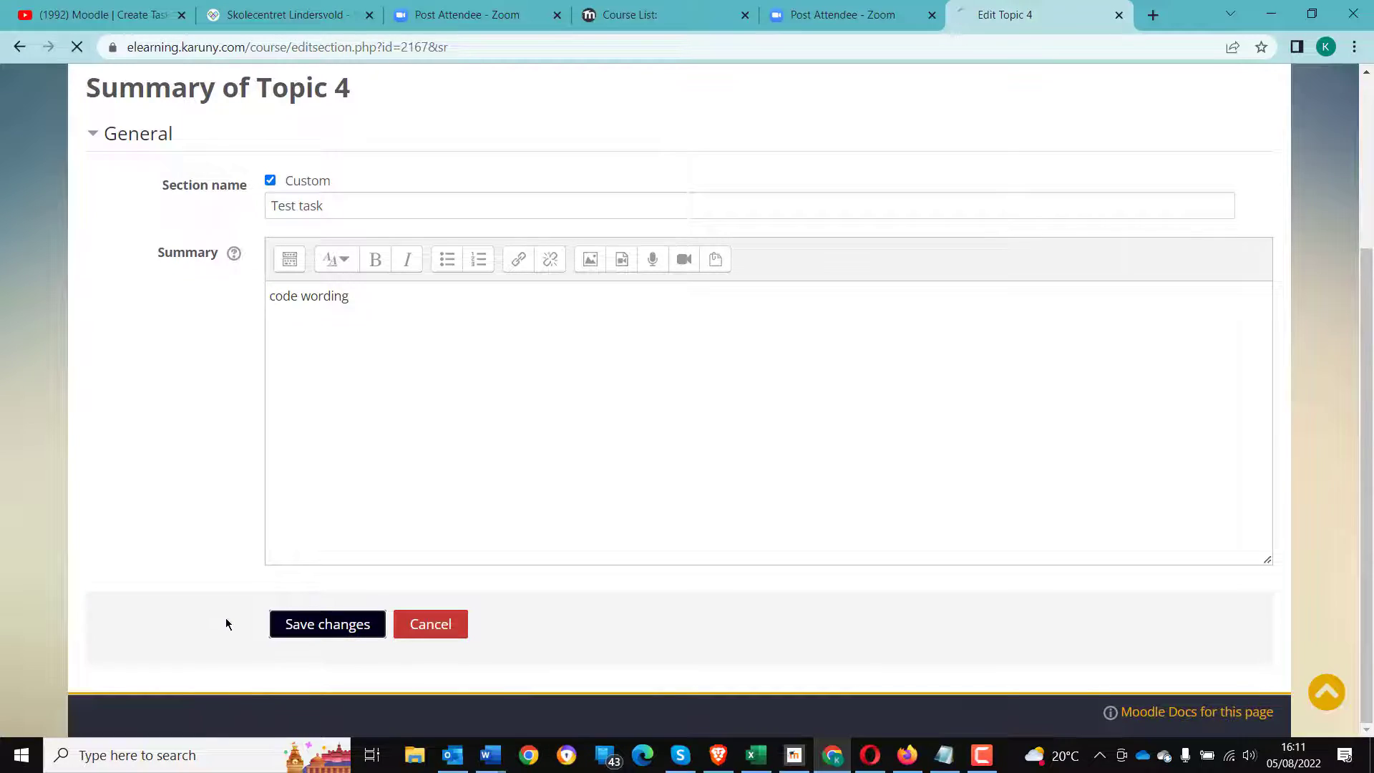
# - Add a new Assignment activity to the Test task section
pyautogui.scroll(-15, 329, 599)
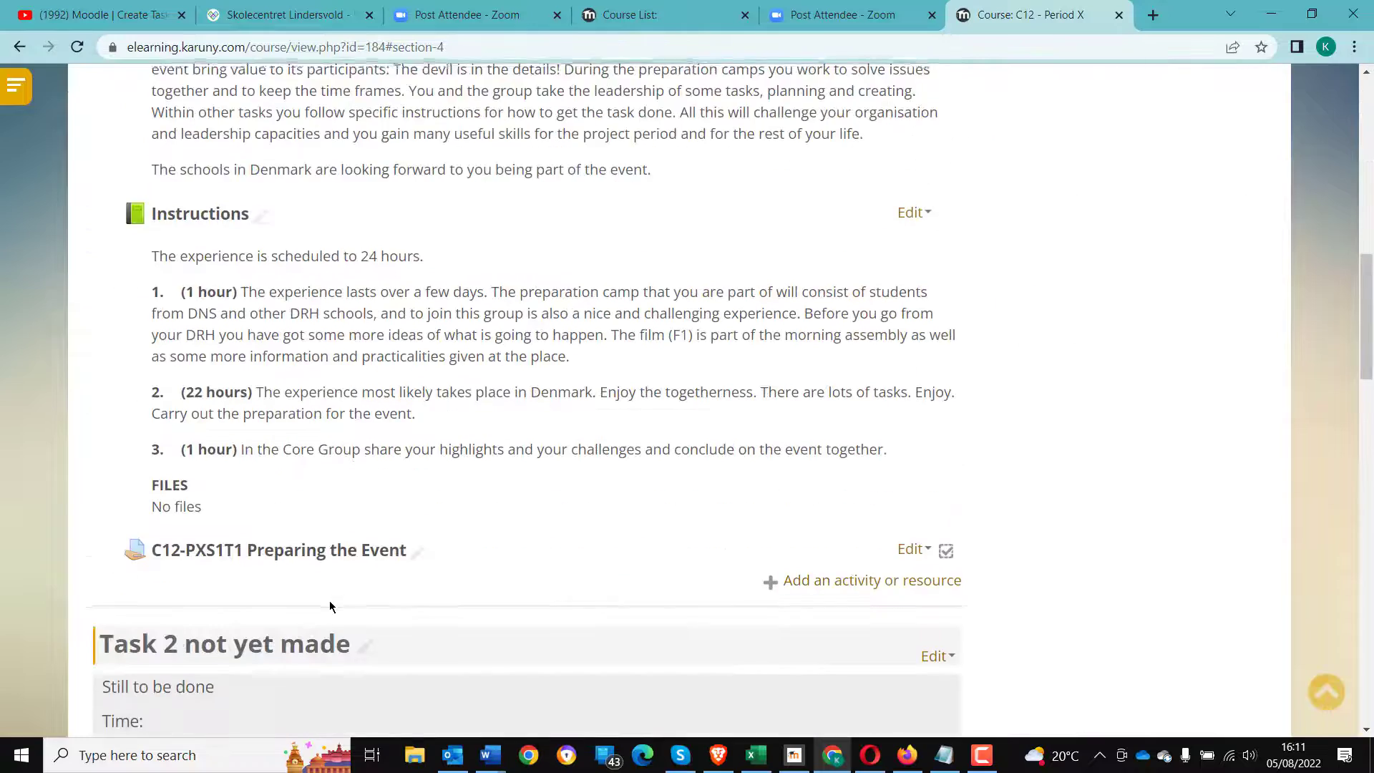
pyautogui.scroll(-10, 251, 505)
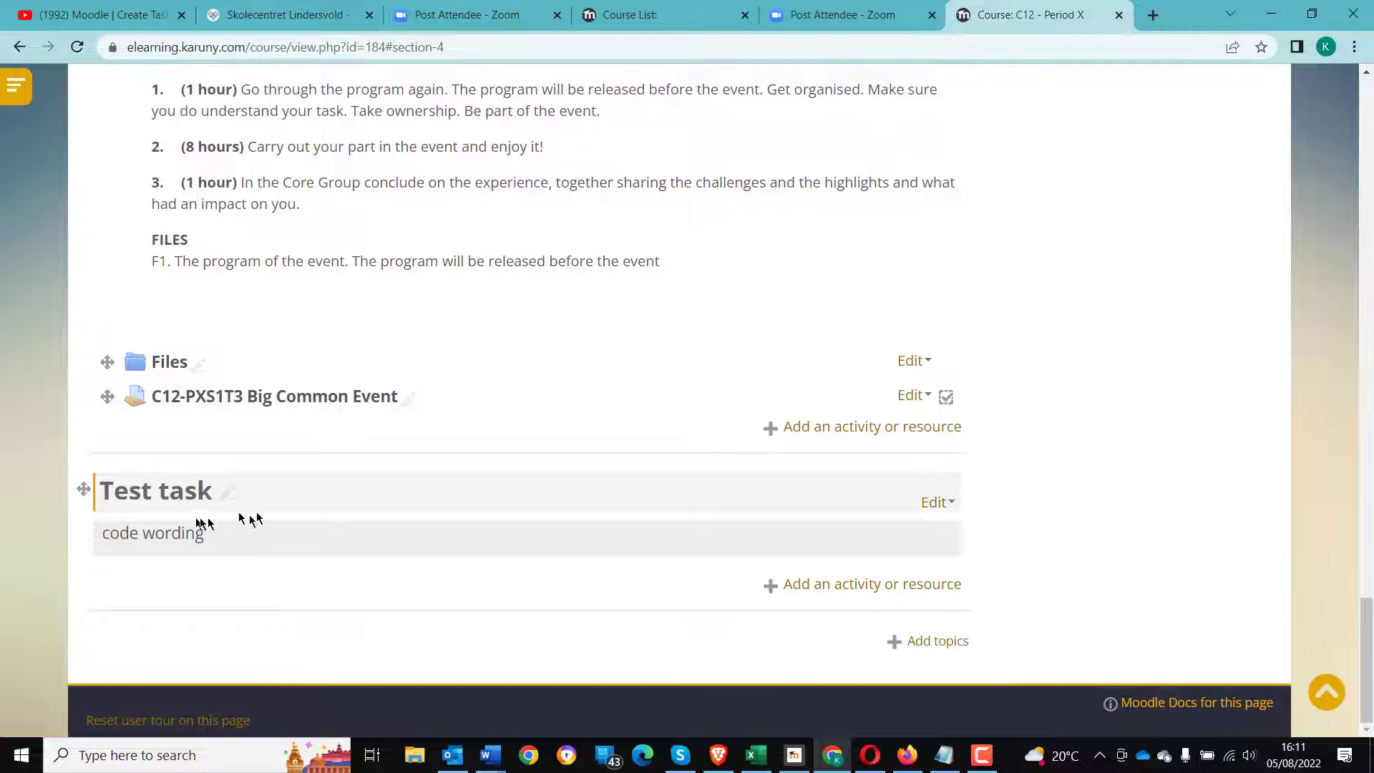
pyautogui.click(802, 592)
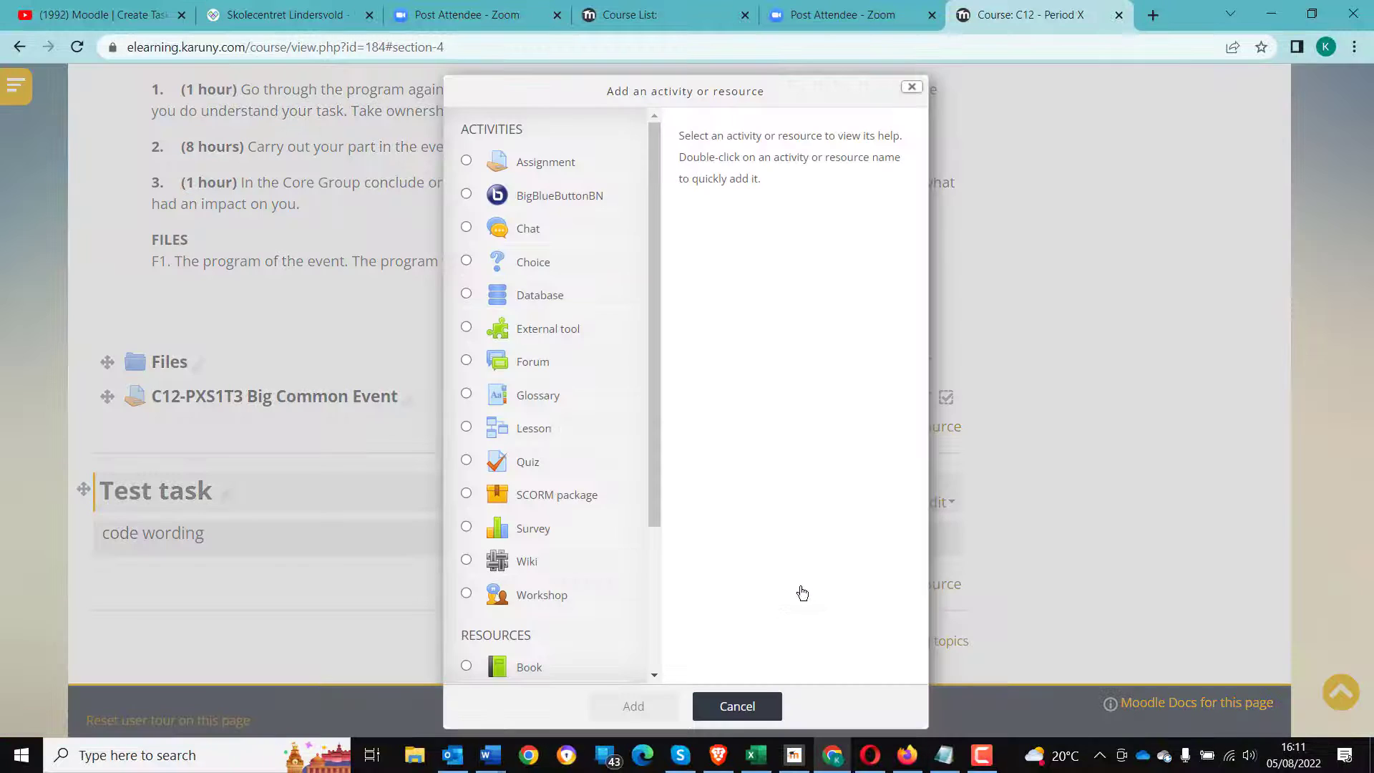
pyautogui.click(466, 162)
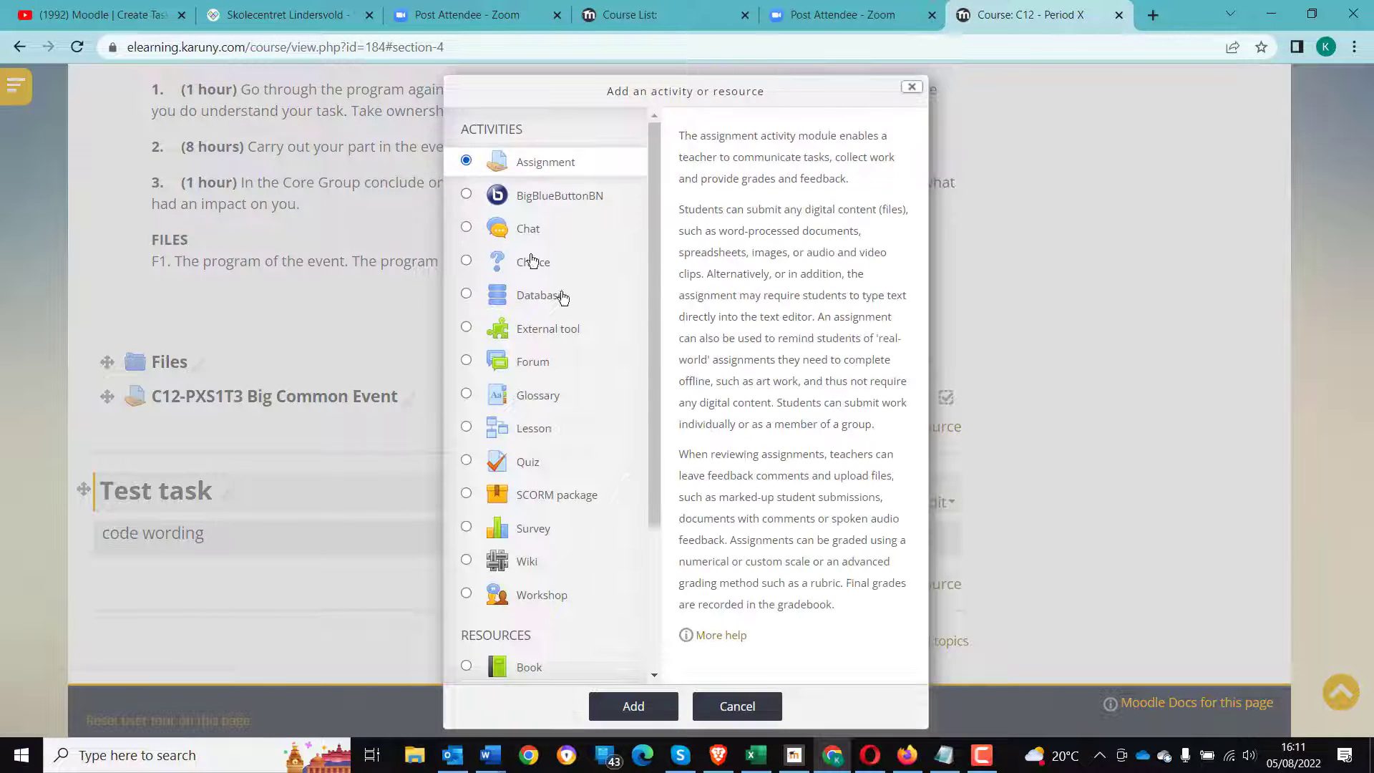
pyautogui.click(635, 706)
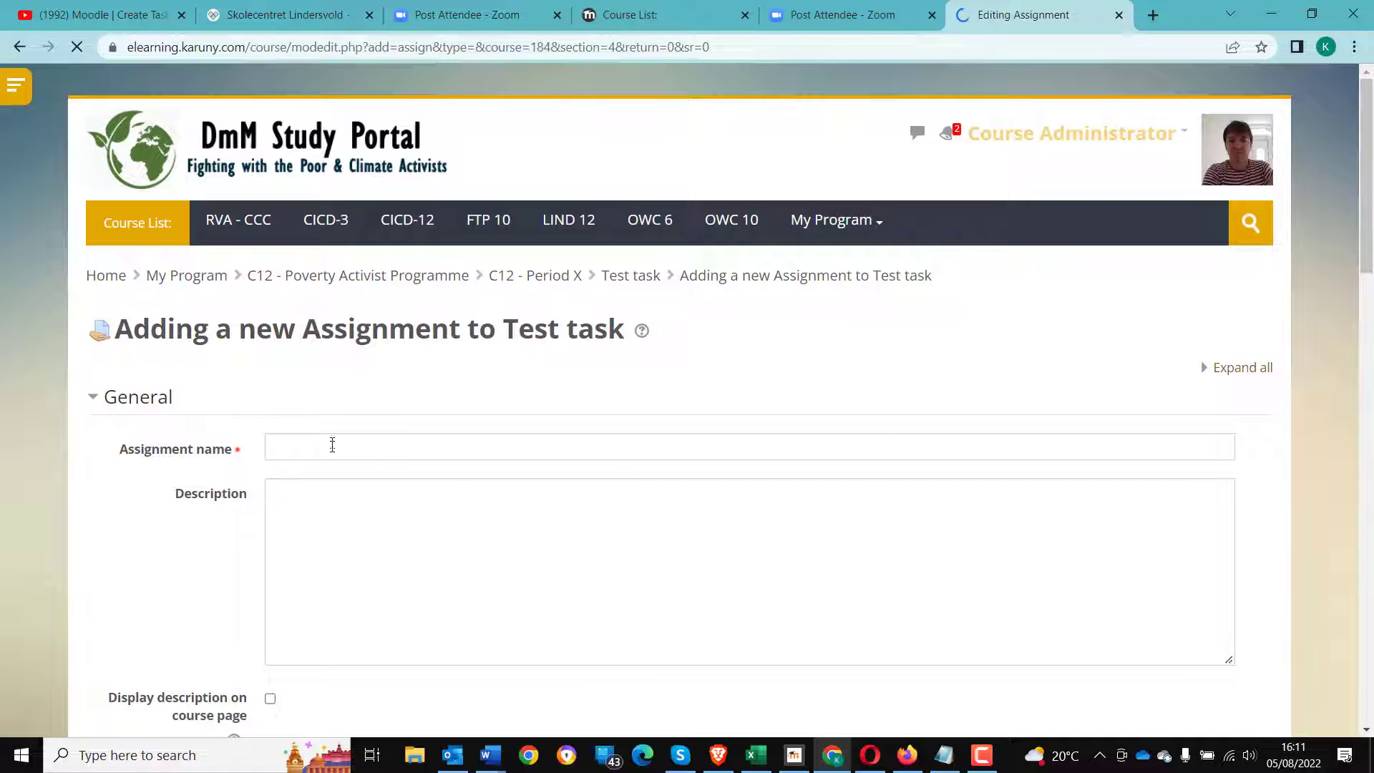
# - Name the assignment "C12-PXS1T4 - Test"
pyautogui.click(332, 446)
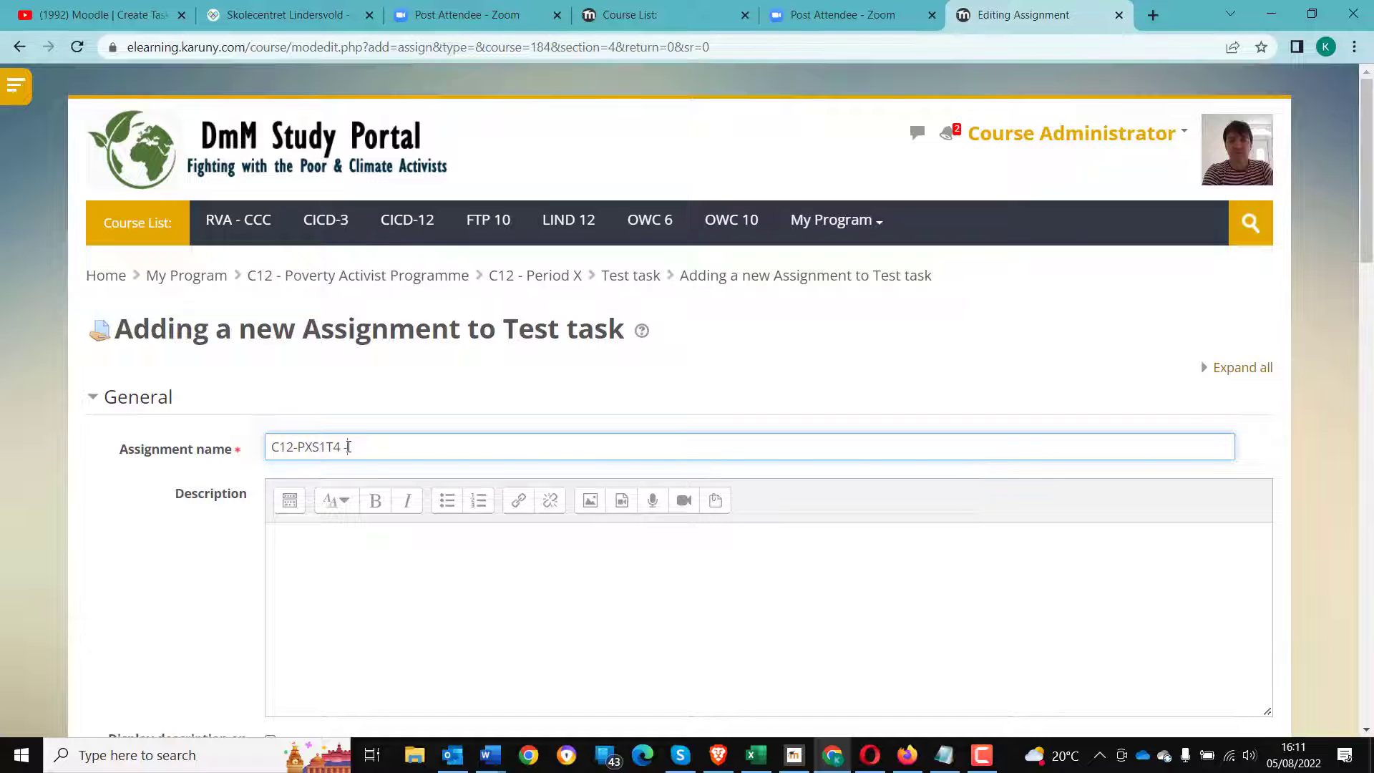
pyautogui.click(385, 572)
pyautogui.scroll(-4, 379, 574)
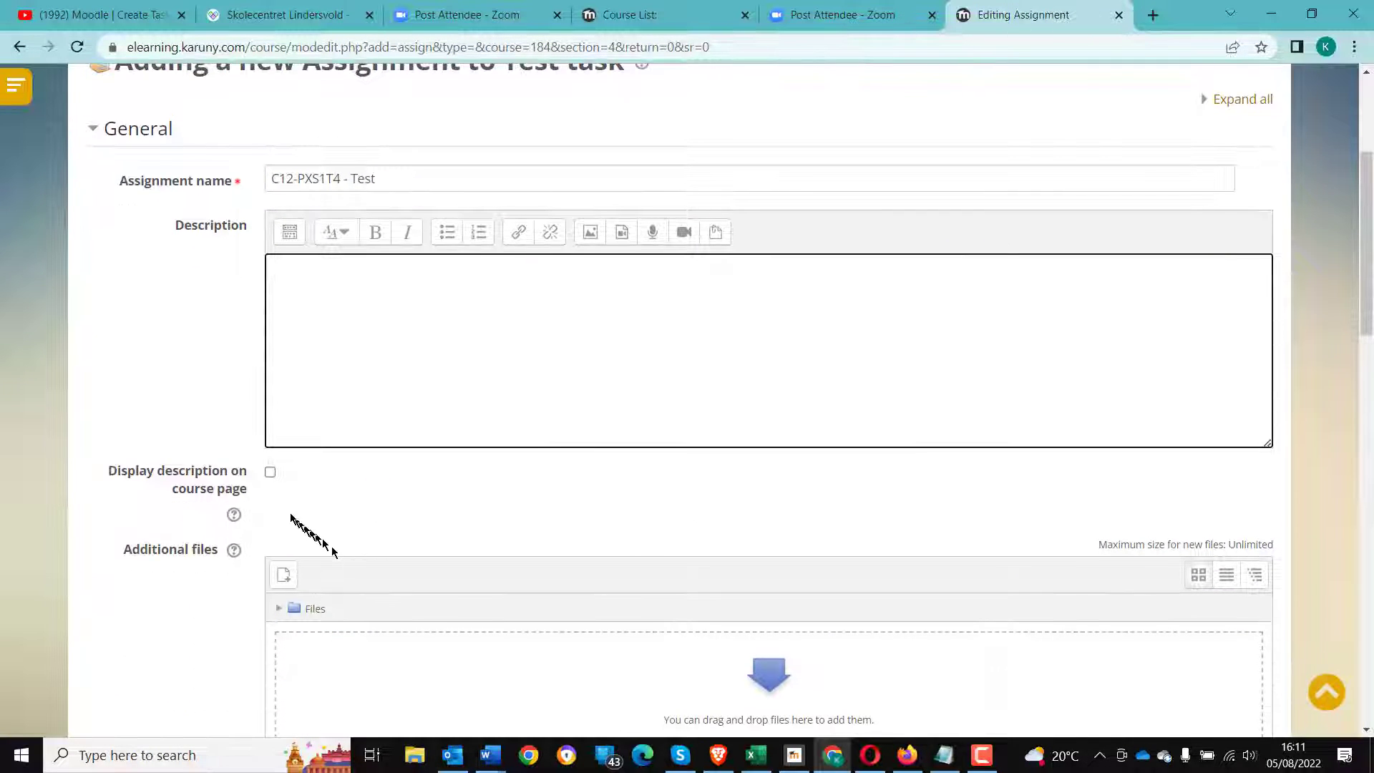
pyautogui.scroll(2, 262, 485)
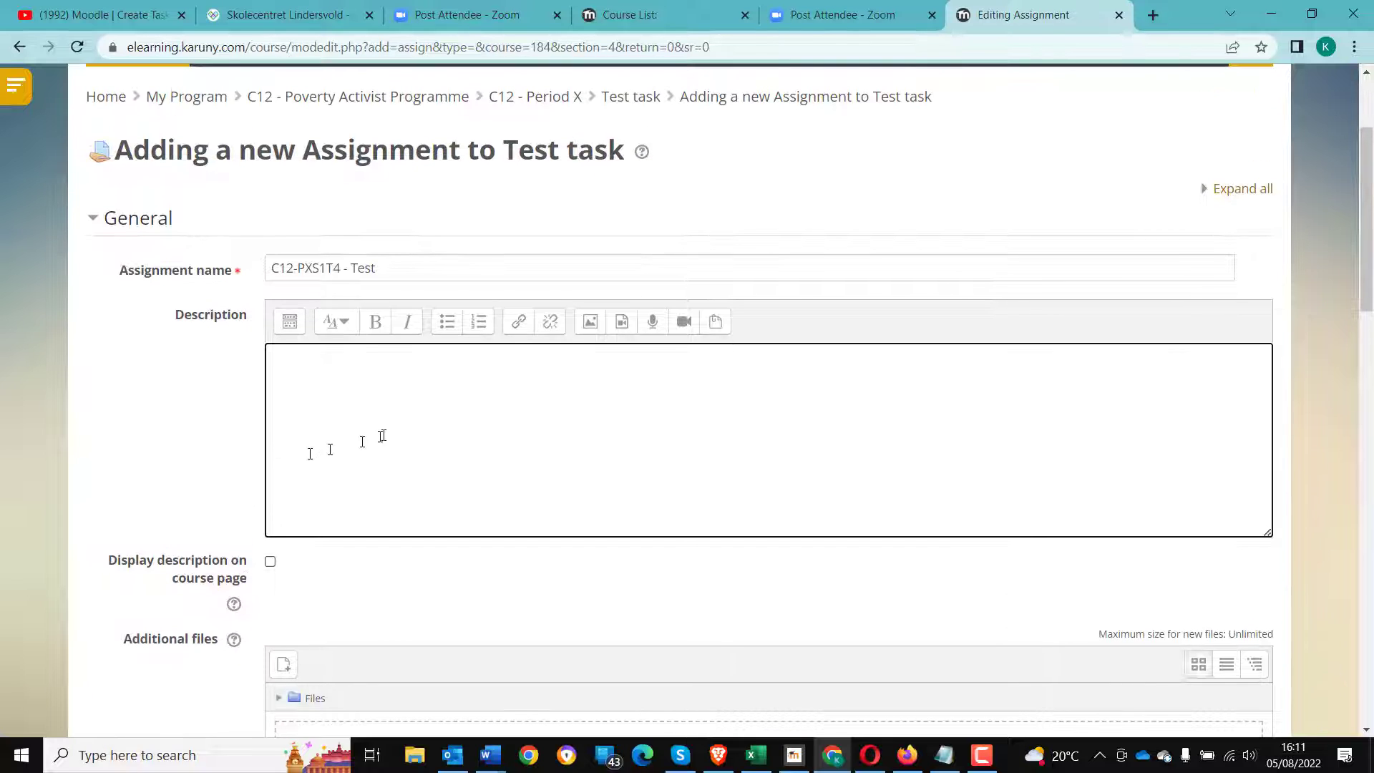
pyautogui.scroll(-6, 200, 484)
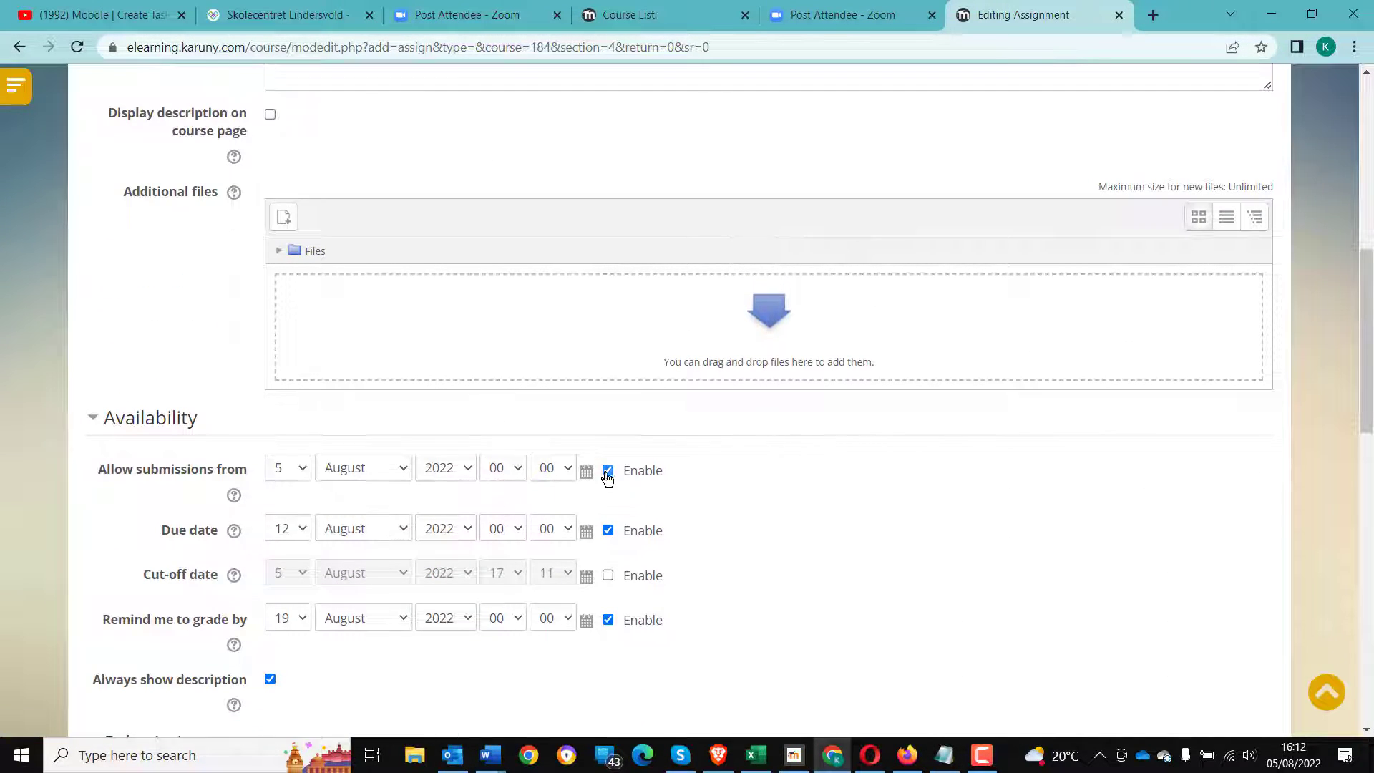
# - Disable the allow-submissions-from, due date and remind-me-to-grade dates, and enable Online text submissions
pyautogui.click(608, 470)
pyautogui.click(608, 530)
pyautogui.click(607, 620)
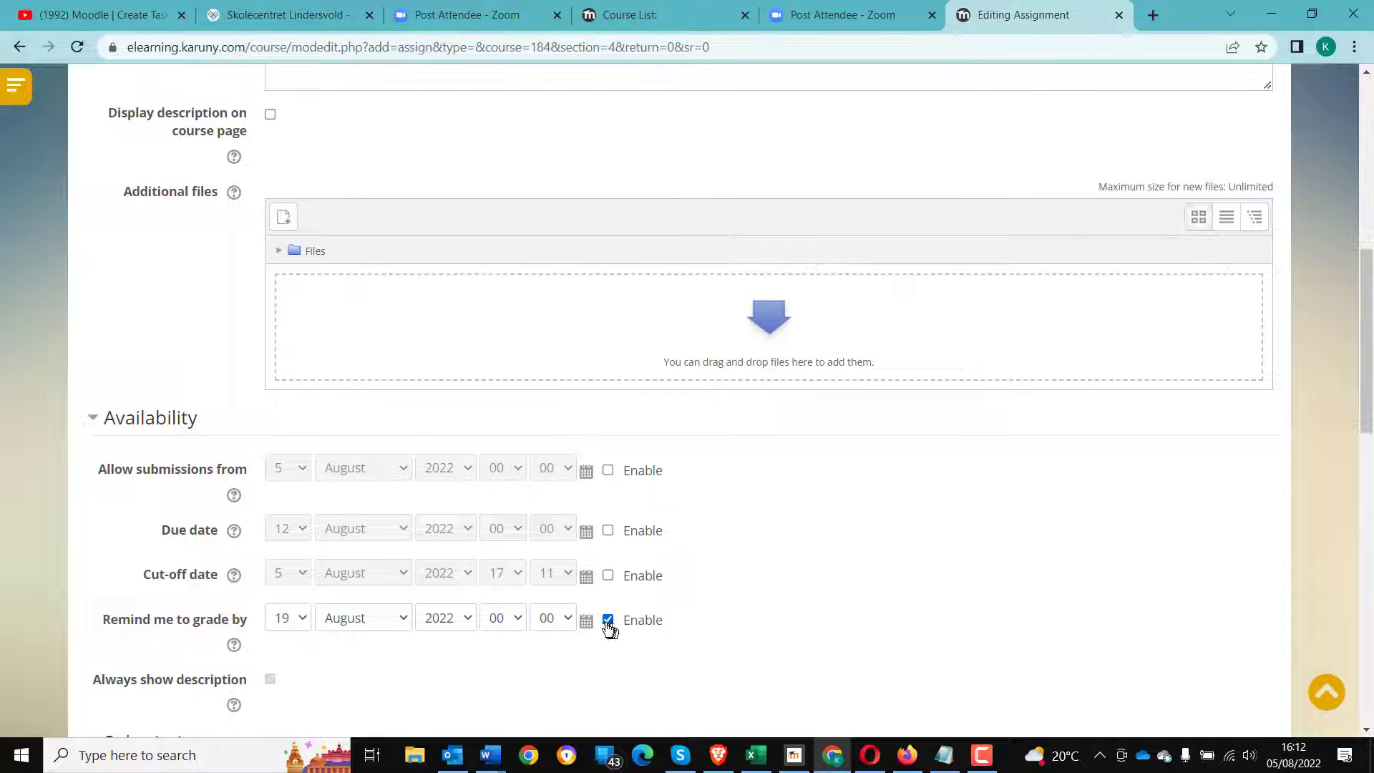
pyautogui.scroll(-3, 444, 667)
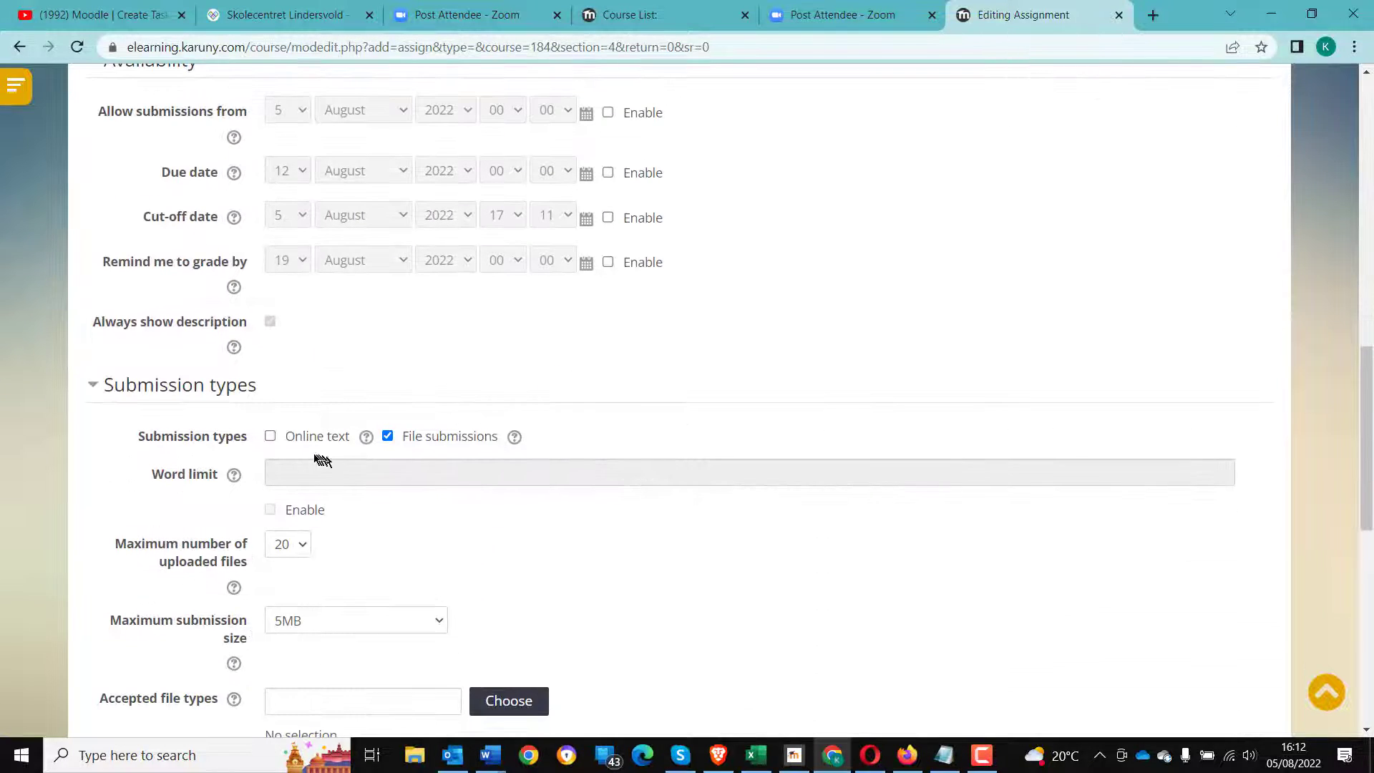
pyautogui.click(271, 437)
pyautogui.scroll(-5, 272, 555)
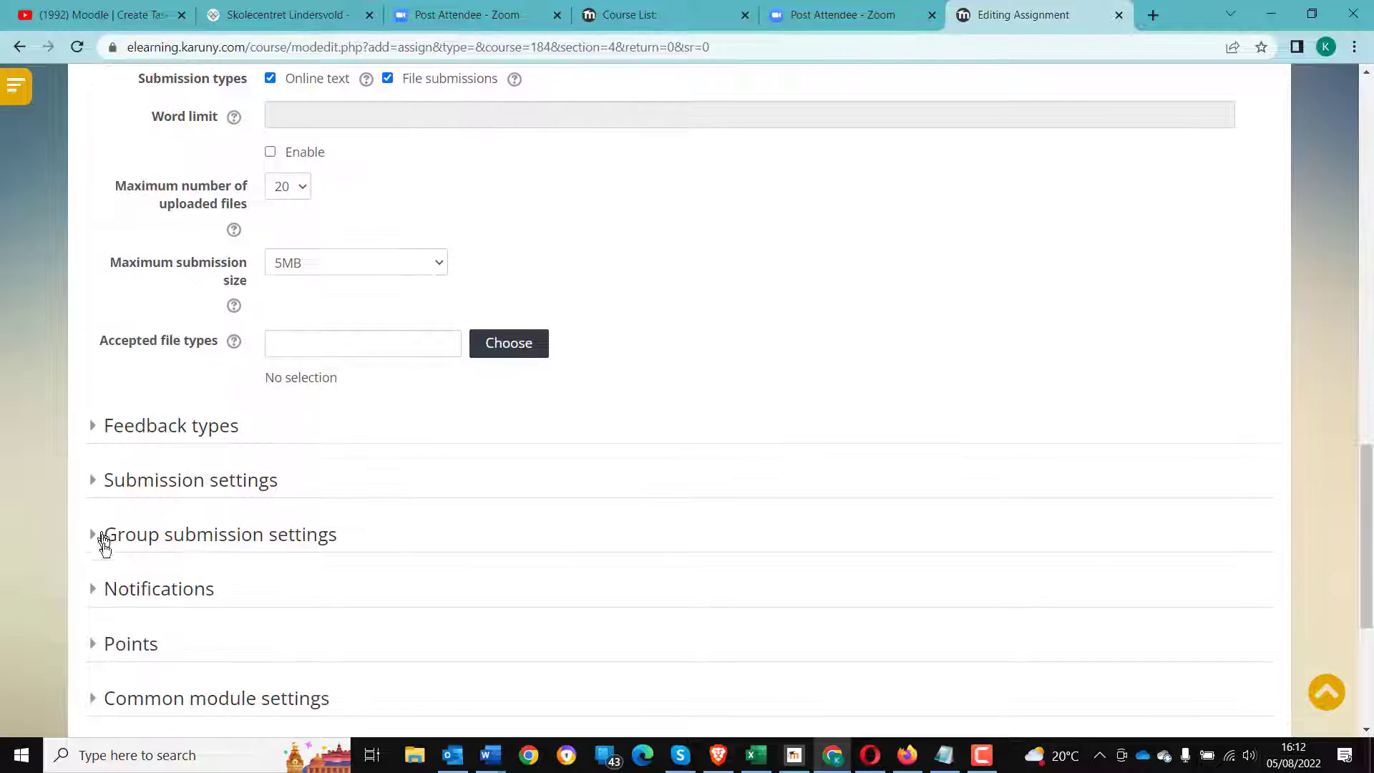
# - In the Points section, set maximum grade to 5, grade category to Courses, and grade to pass to 5
pyautogui.click(109, 646)
pyautogui.scroll(-2, 214, 640)
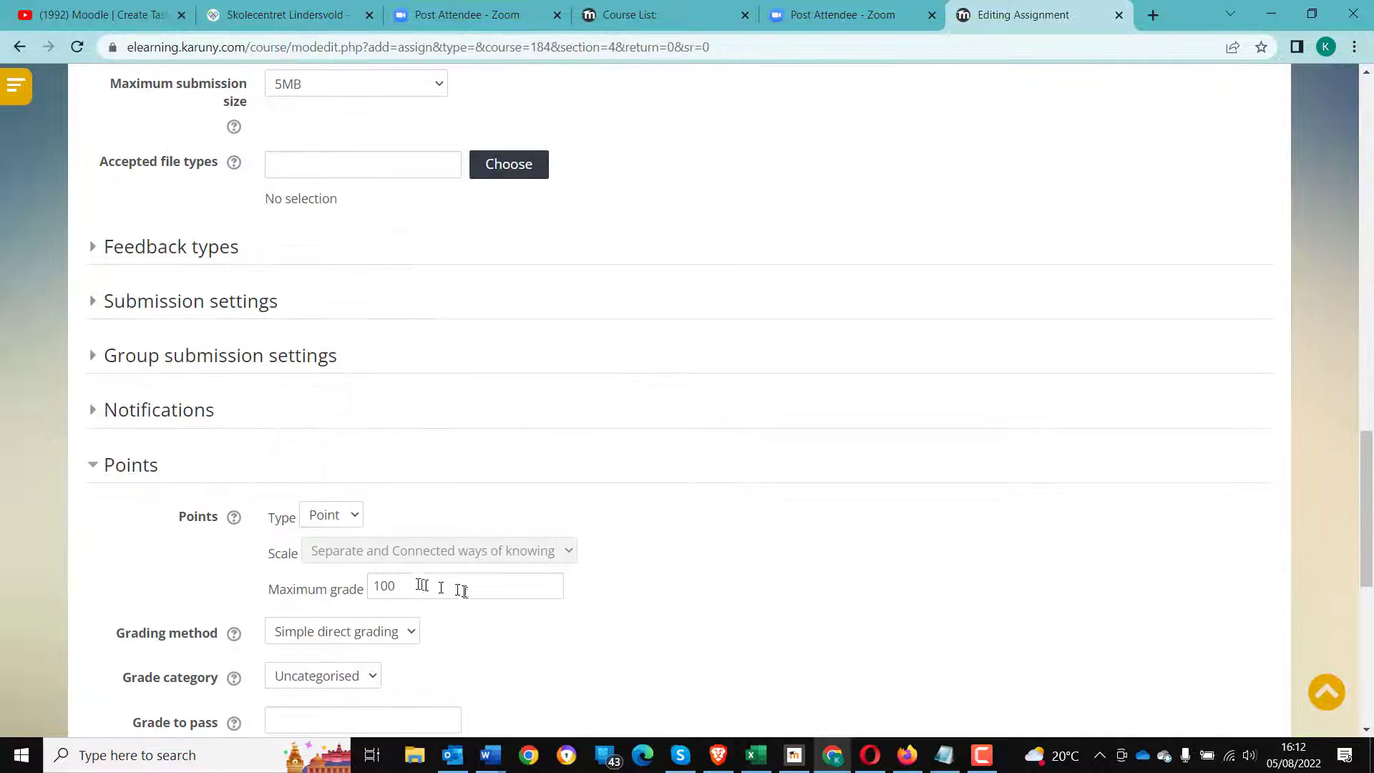
pyautogui.moveTo(420, 585); pyautogui.dragTo(333, 588)
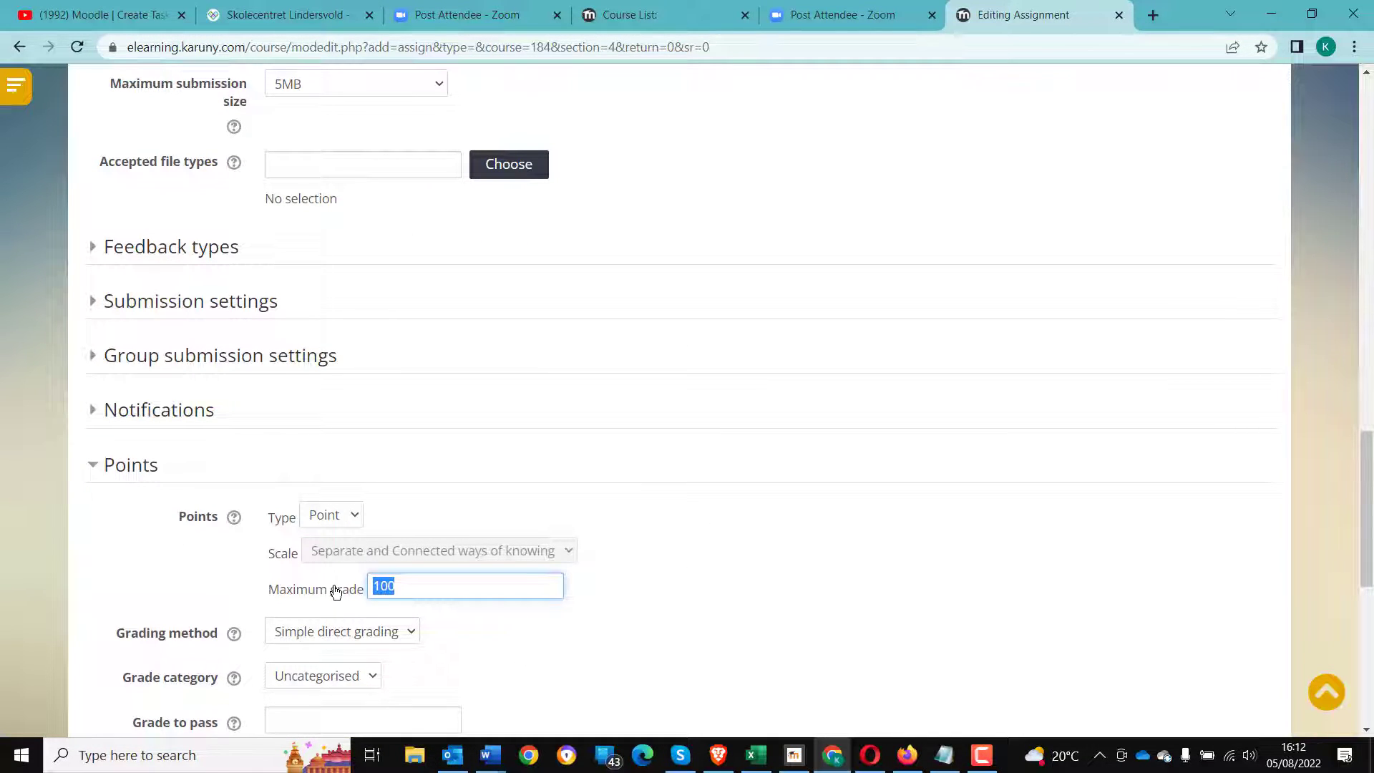
pyautogui.write('5')
pyautogui.scroll(-1, 337, 593)
pyautogui.click(331, 593)
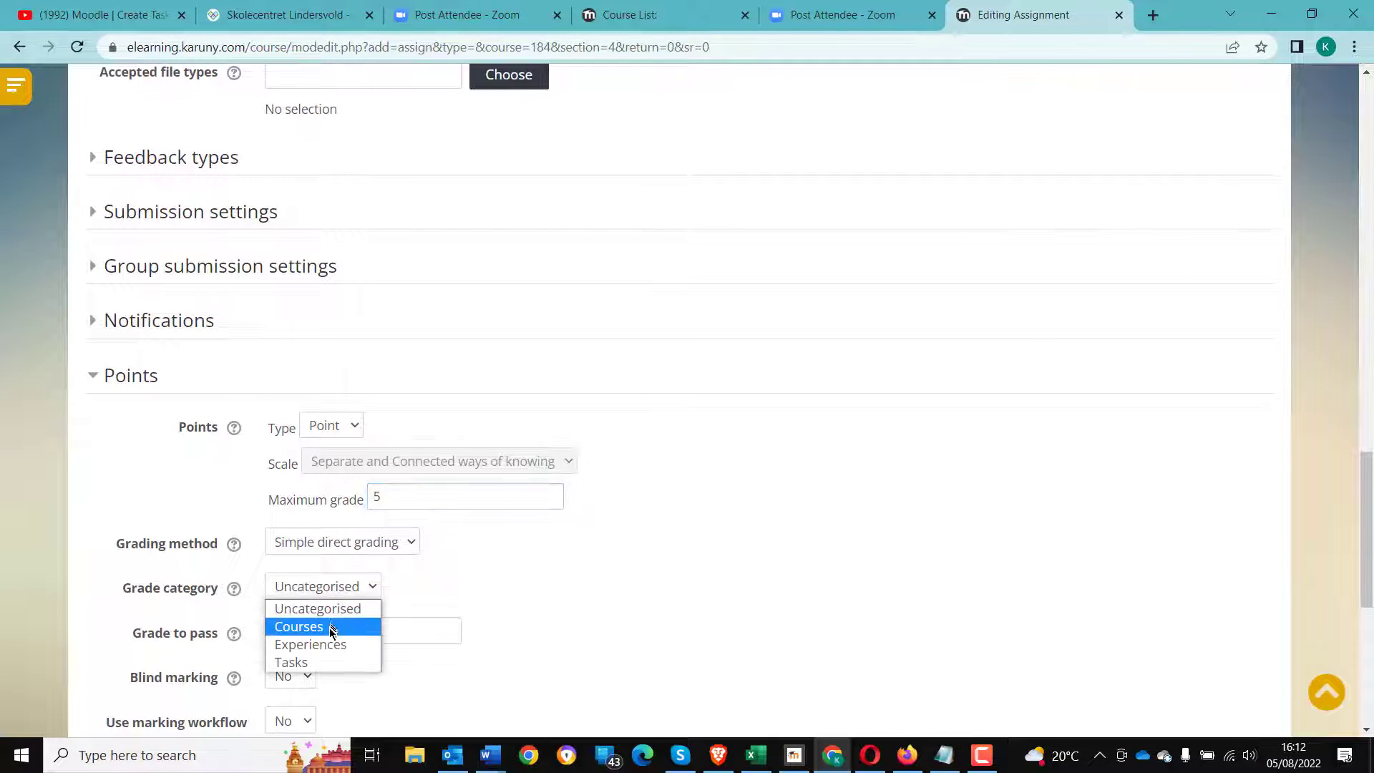
pyautogui.click(331, 627)
pyautogui.click(333, 628)
pyautogui.write('5')
pyautogui.scroll(-3, 601, 599)
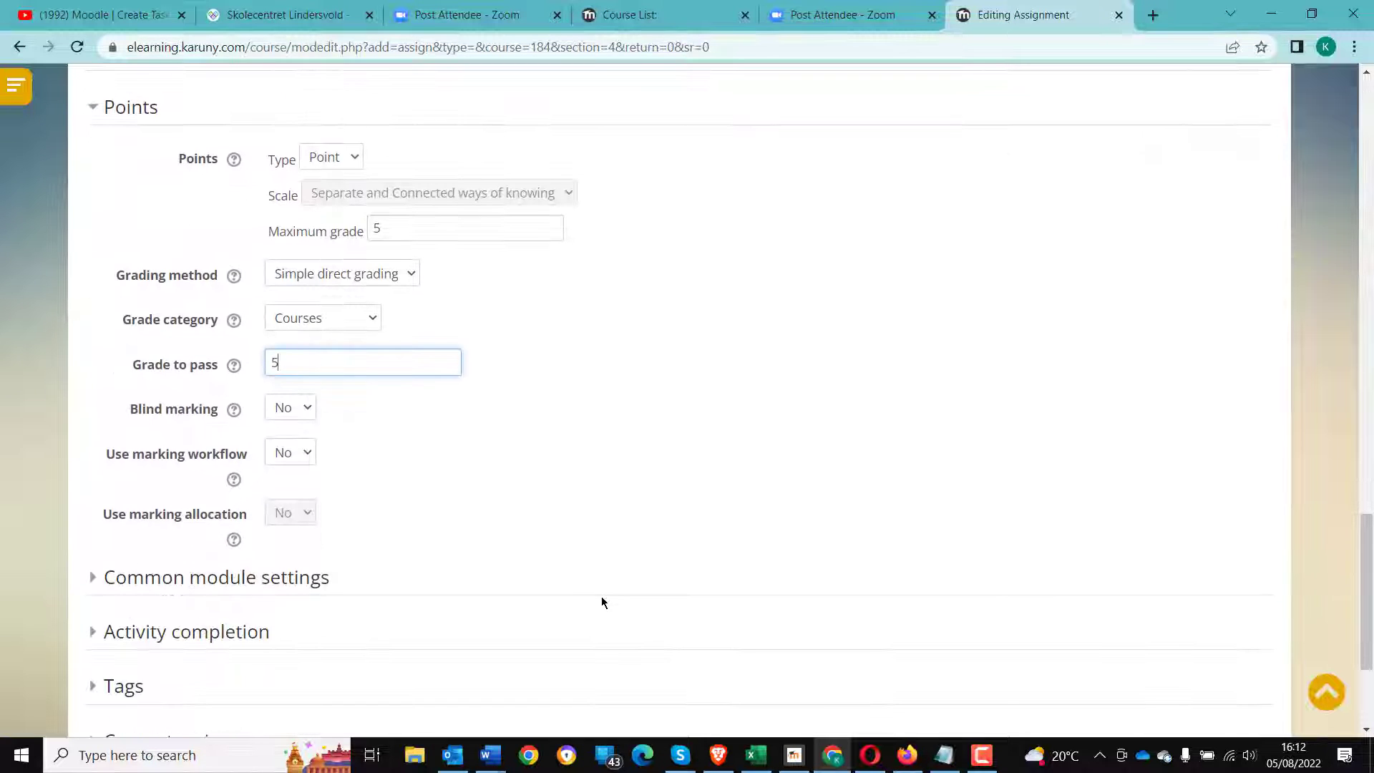
# - Set completion tracking to show the activity complete when conditions are met, requiring only that the student receives a grade
pyautogui.click(194, 633)
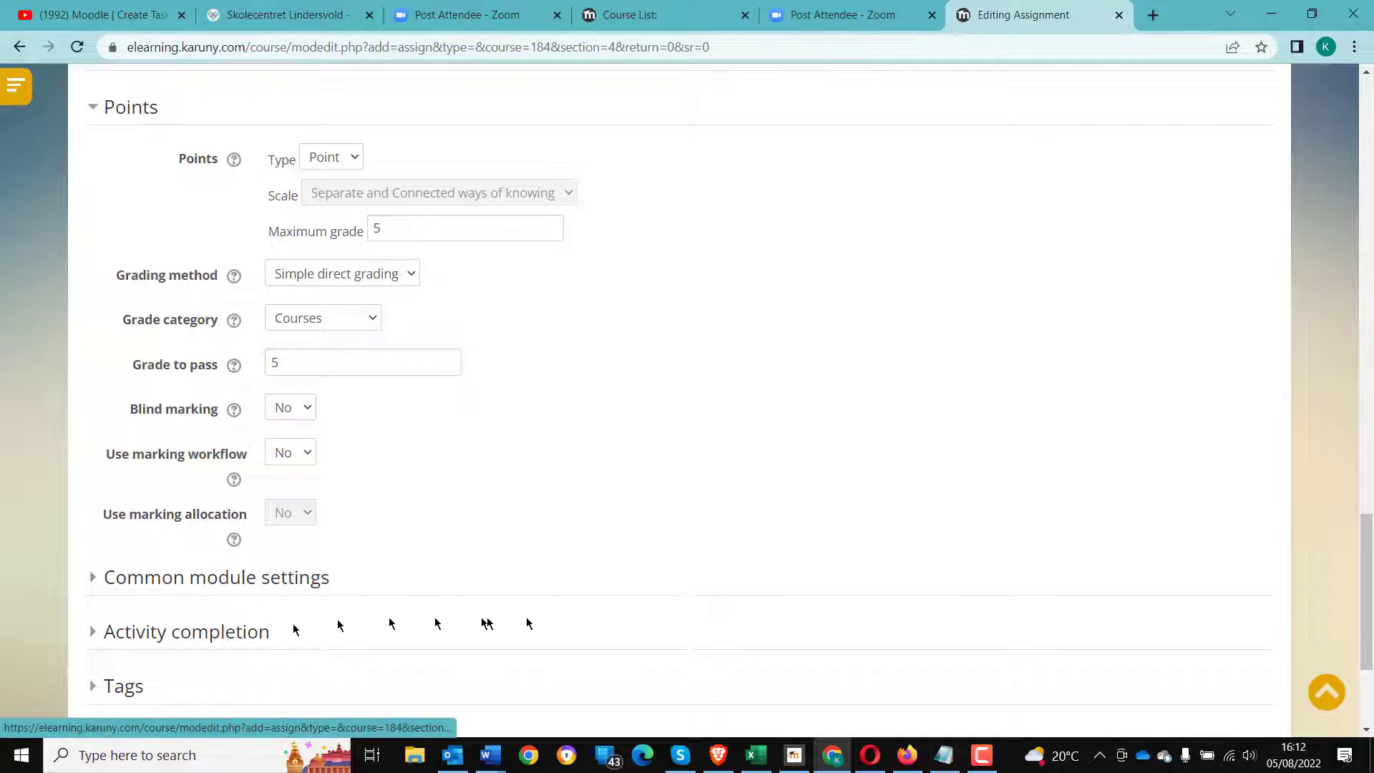
pyautogui.click(136, 633)
pyautogui.scroll(-2, 358, 629)
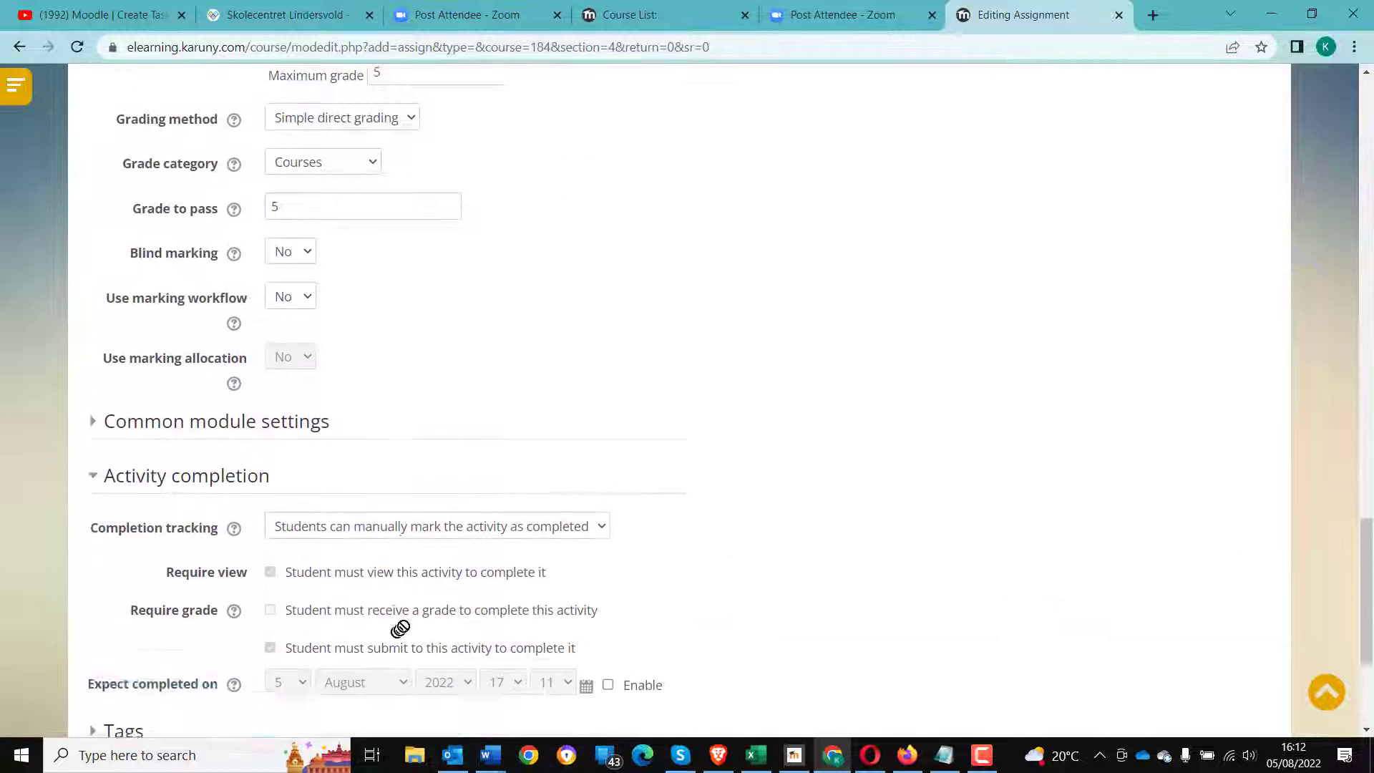
pyautogui.scroll(-2, 399, 628)
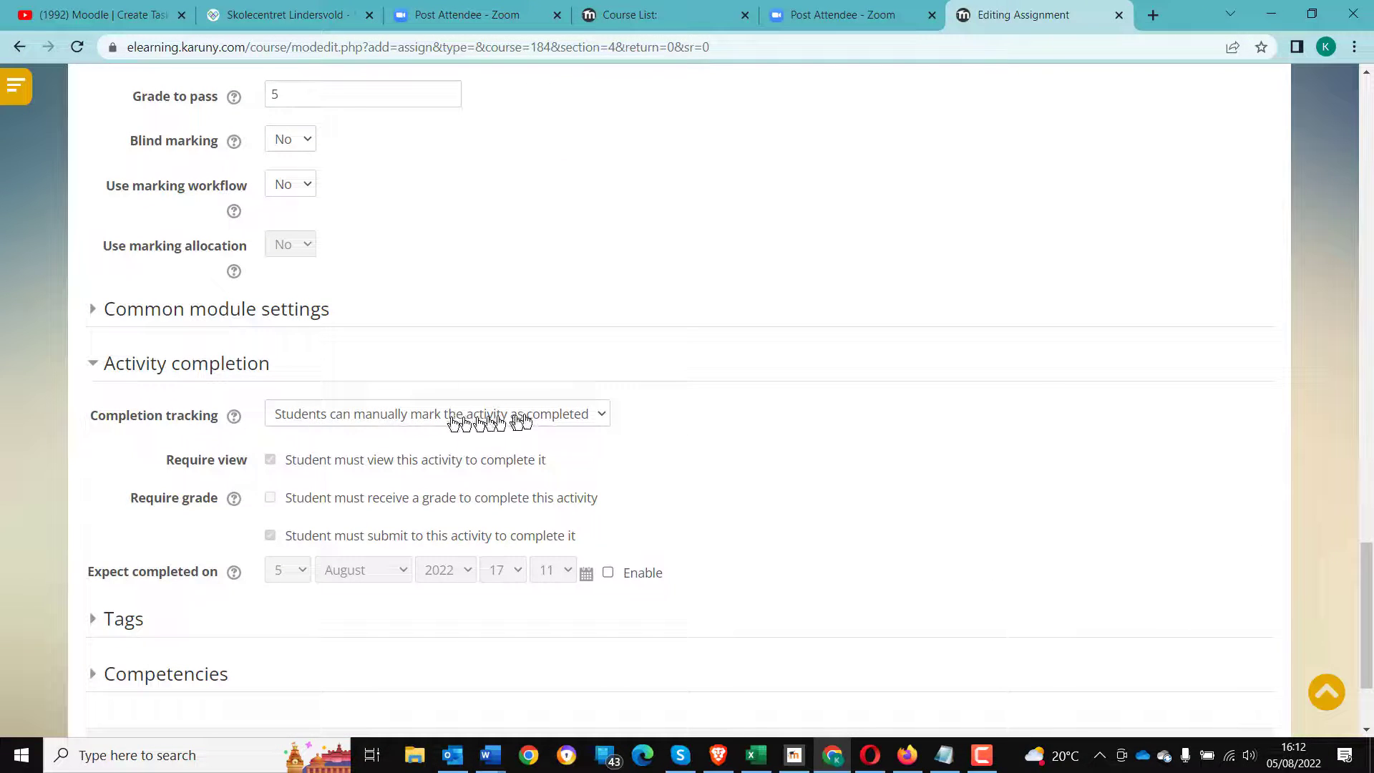
pyautogui.click(561, 420)
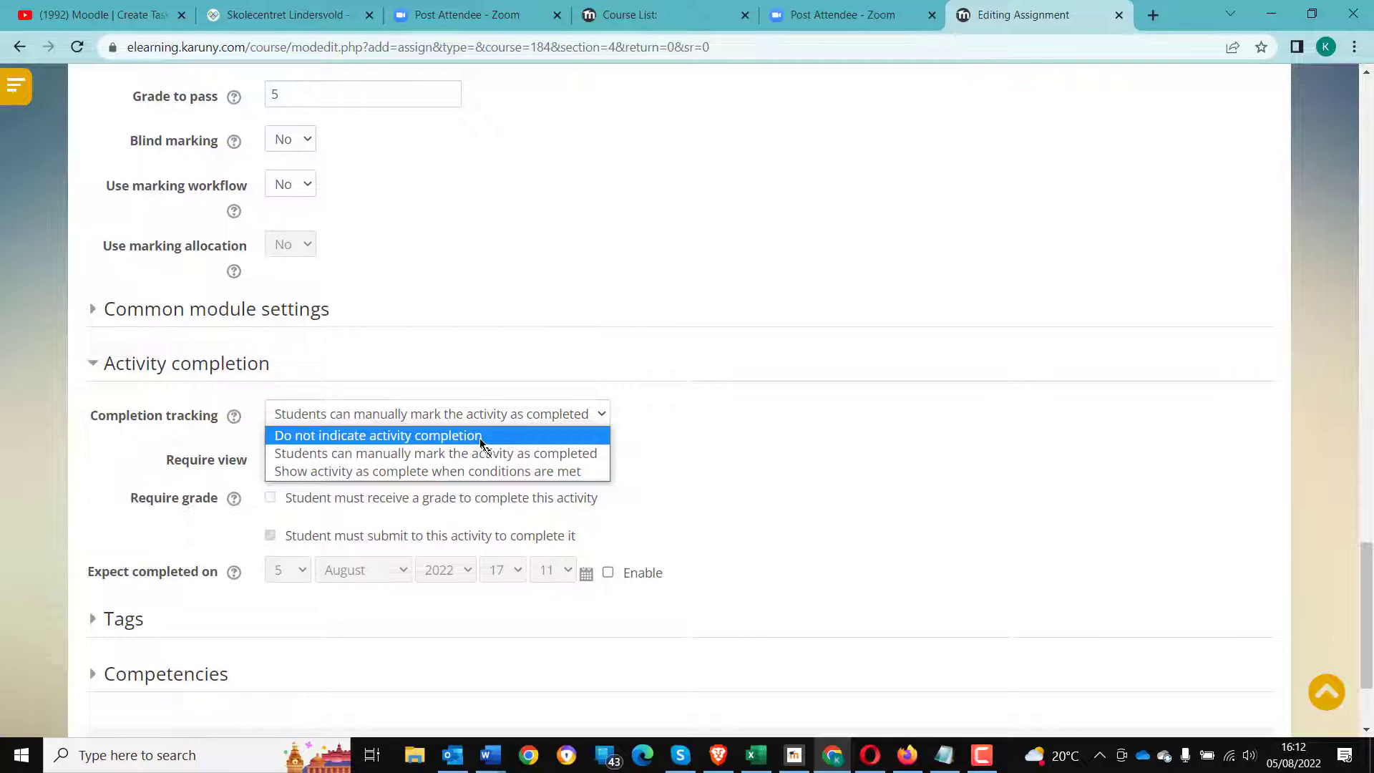
pyautogui.click(471, 475)
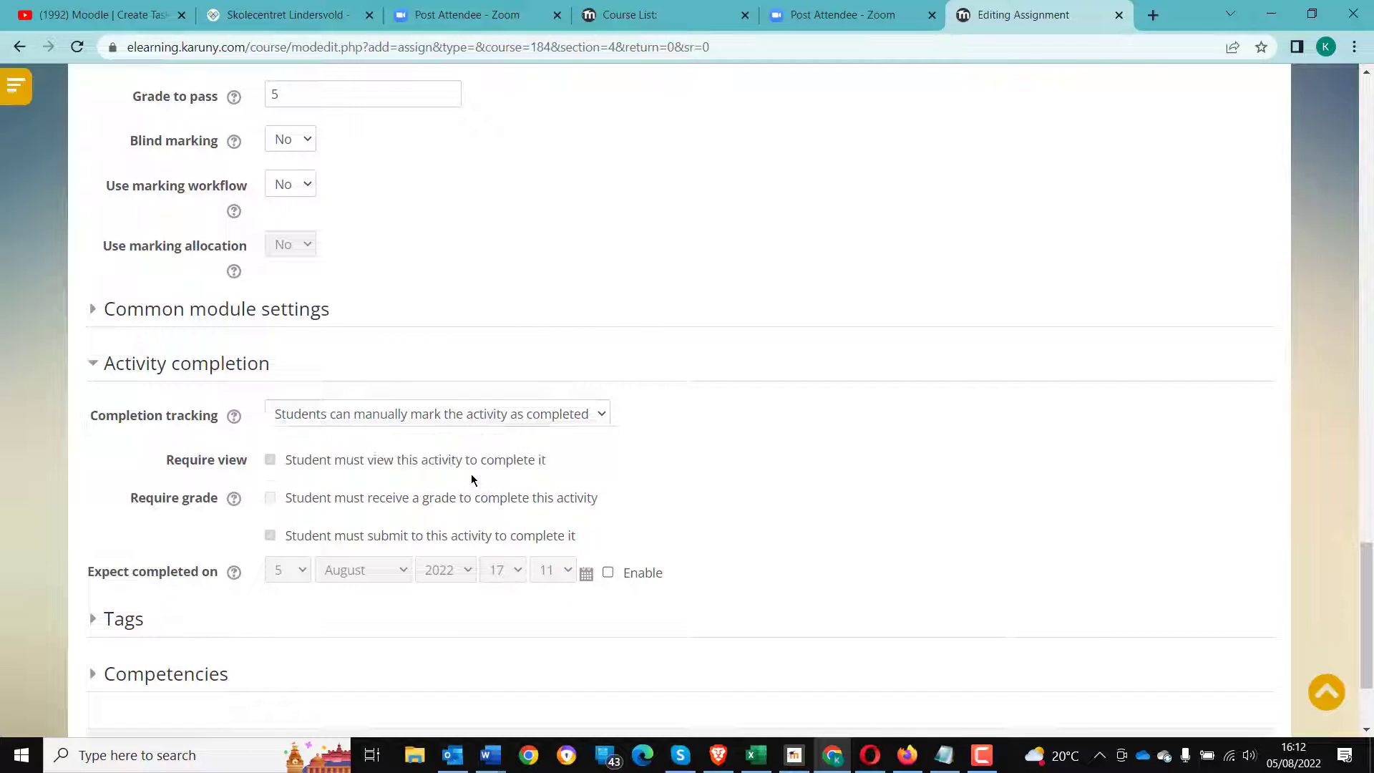
pyautogui.click(270, 497)
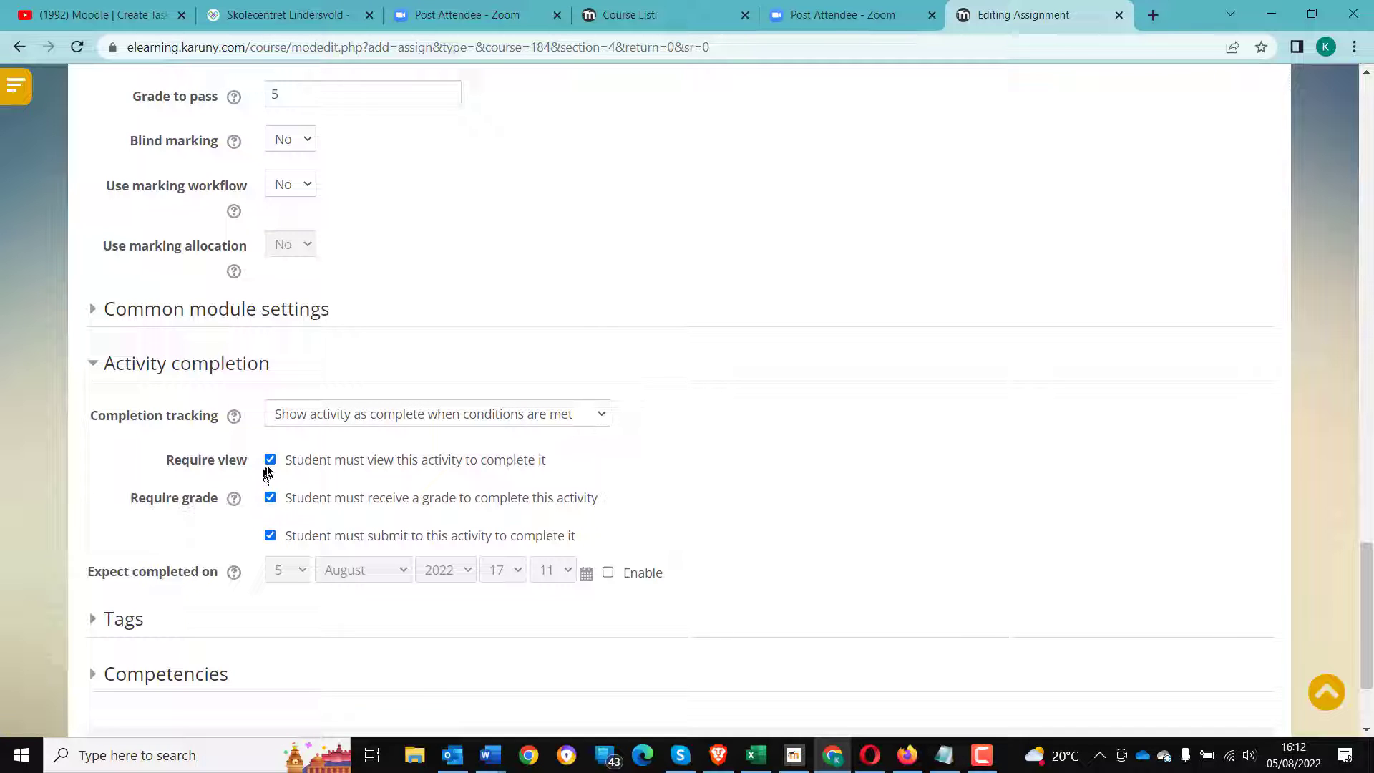
pyautogui.click(269, 464)
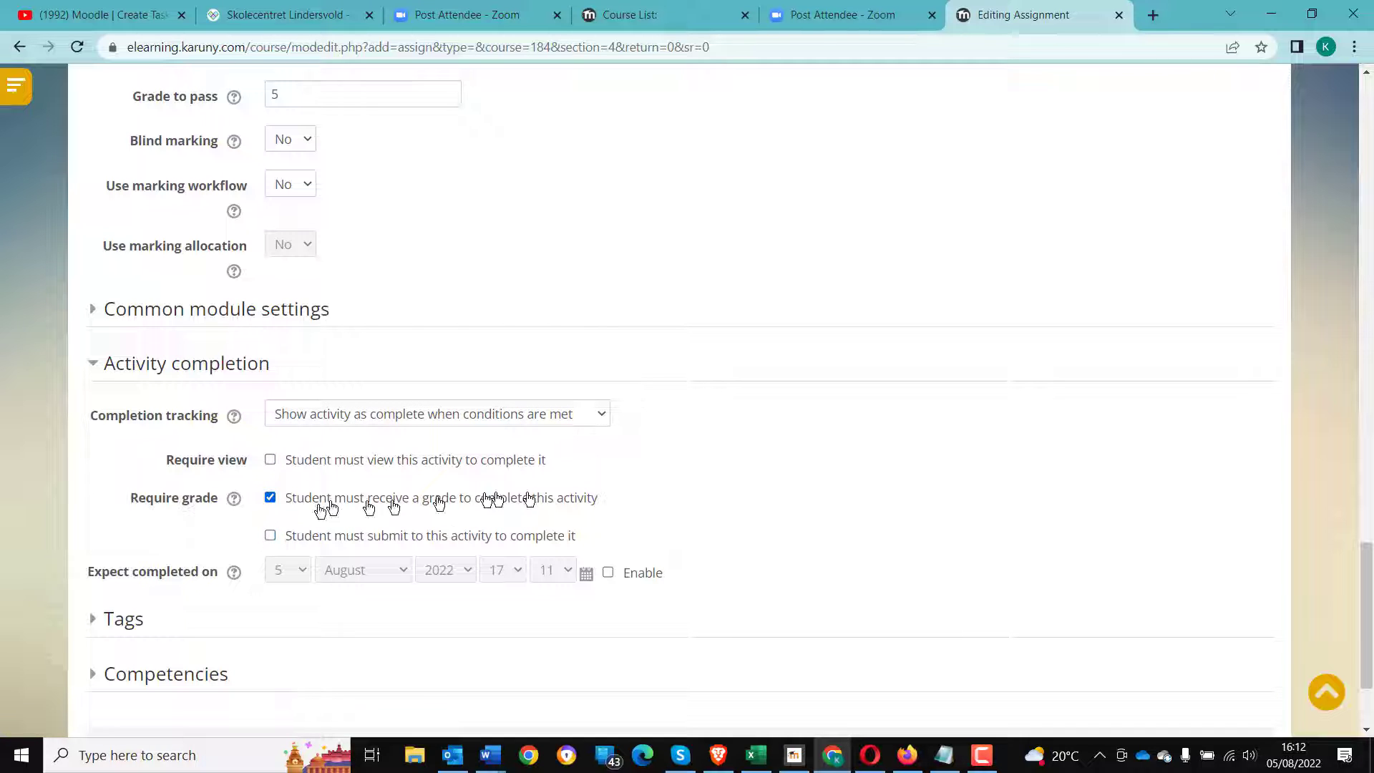
# - Save the assignment and return to the course page
pyautogui.moveTo(630, 497); pyautogui.dragTo(301, 497)
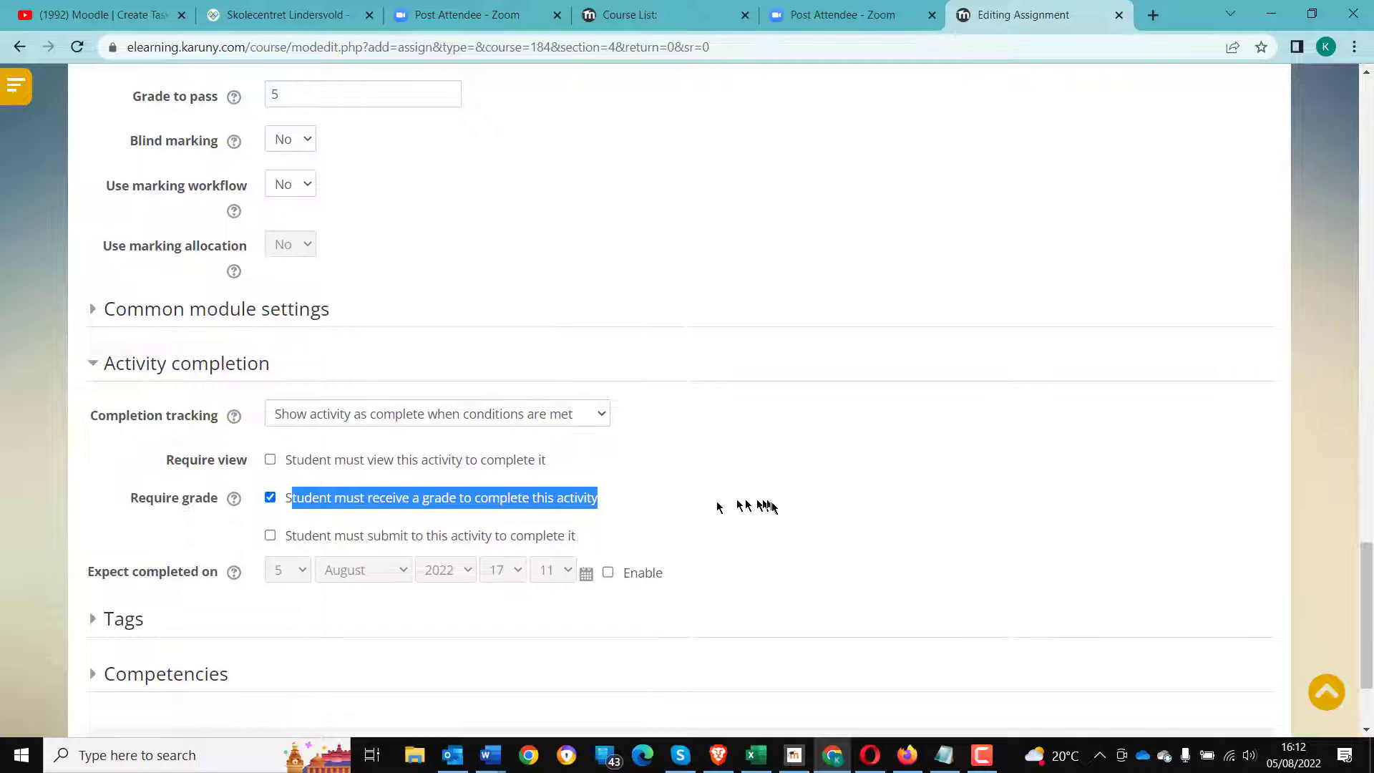
pyautogui.scroll(-2, 774, 504)
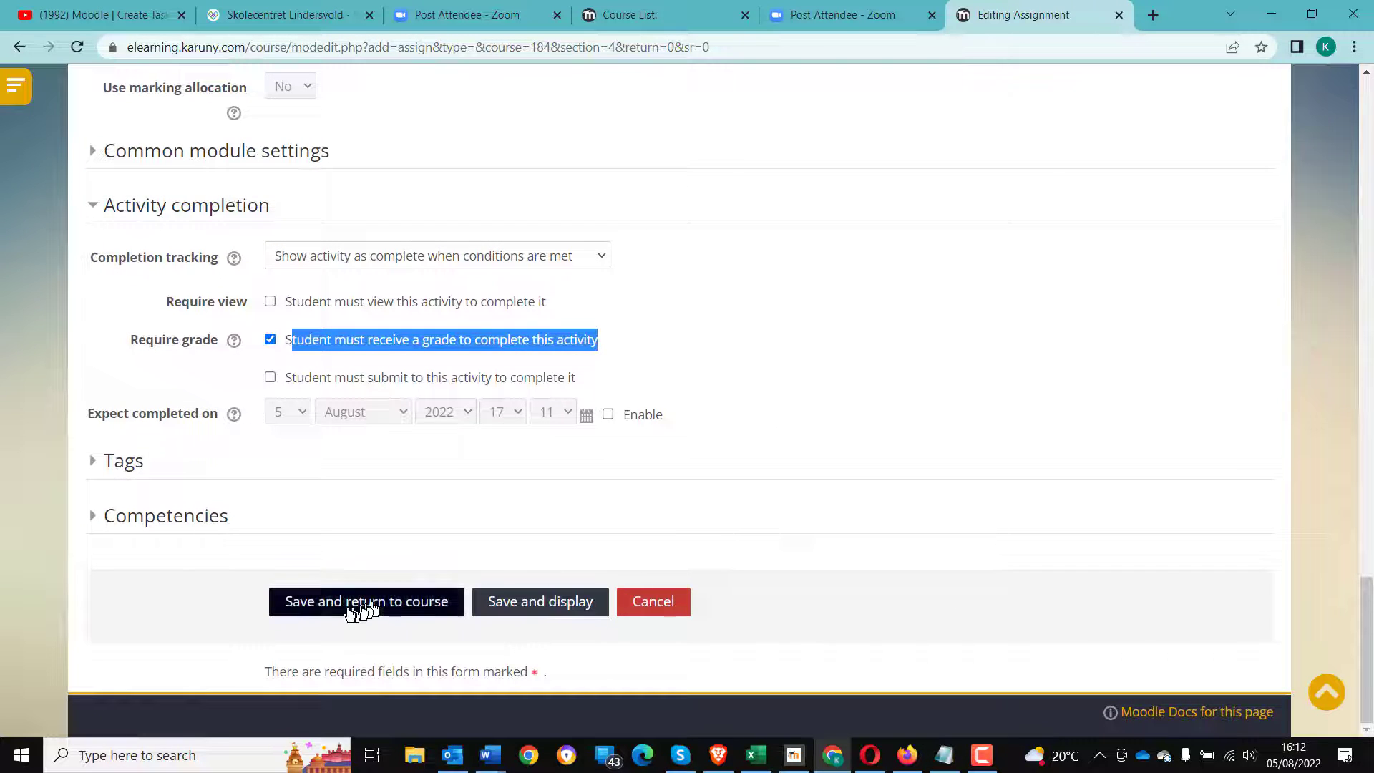
pyautogui.click(343, 607)
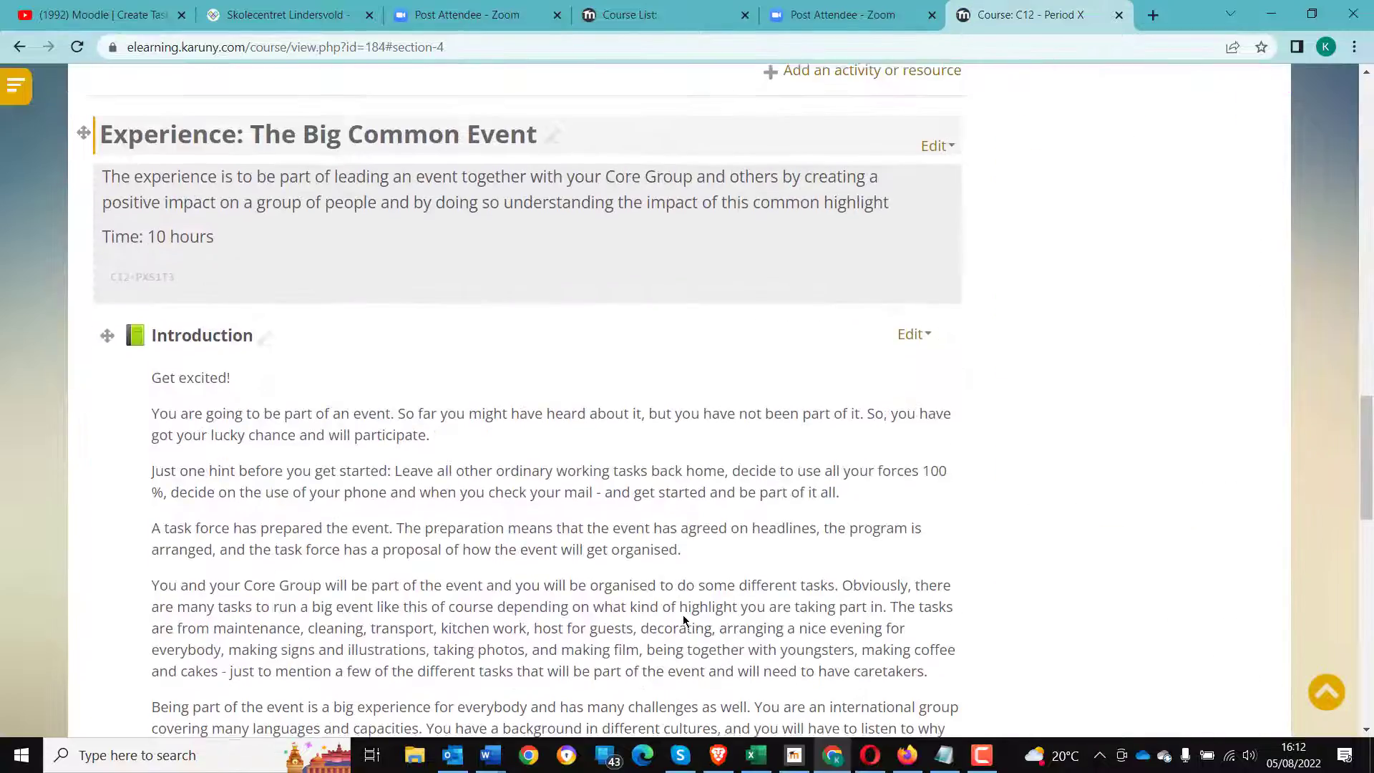
# - Open the course completion settings and tick the C12-PXS1T4 - Test assignment as an activity completion condition
pyautogui.scroll(7, 684, 615)
pyautogui.scroll(8, 684, 616)
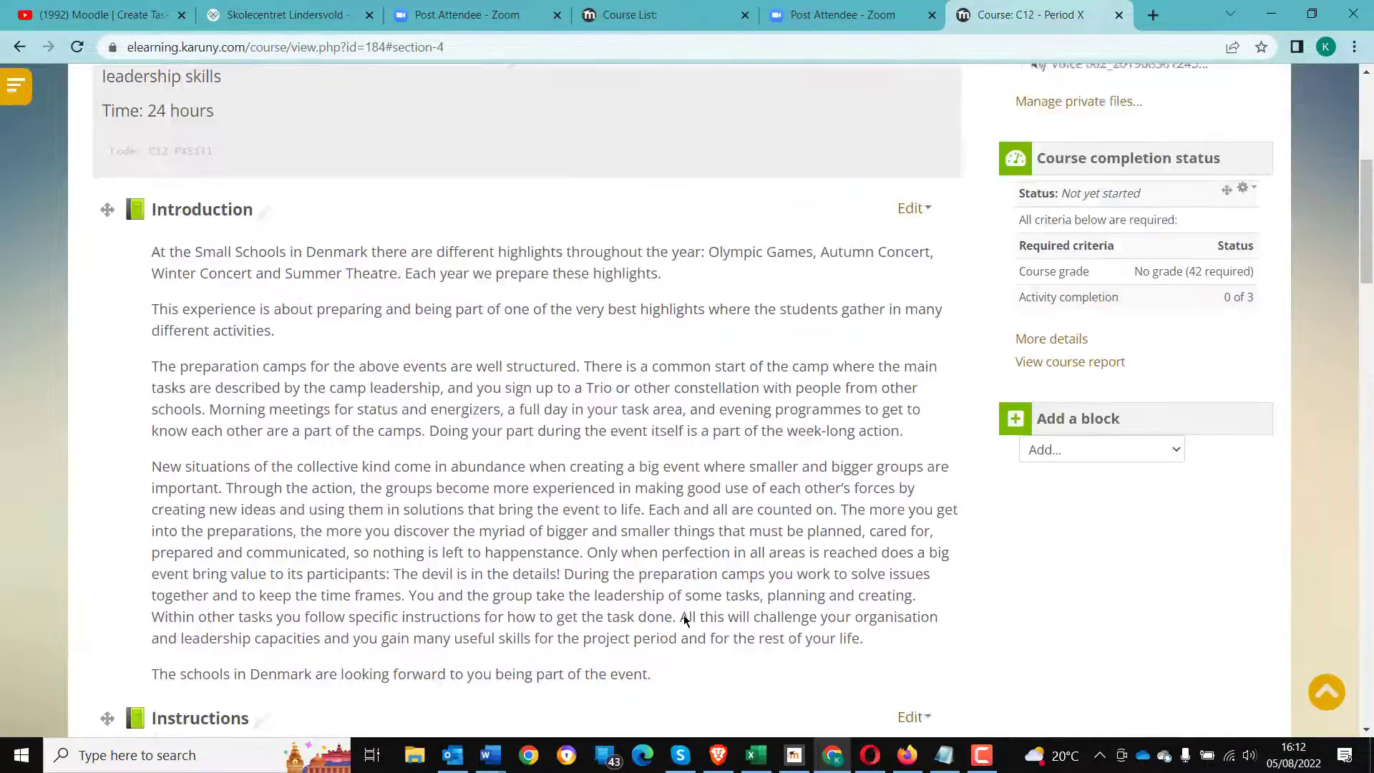
pyautogui.moveTo(1143, 327); pyautogui.dragTo(1242, 326)
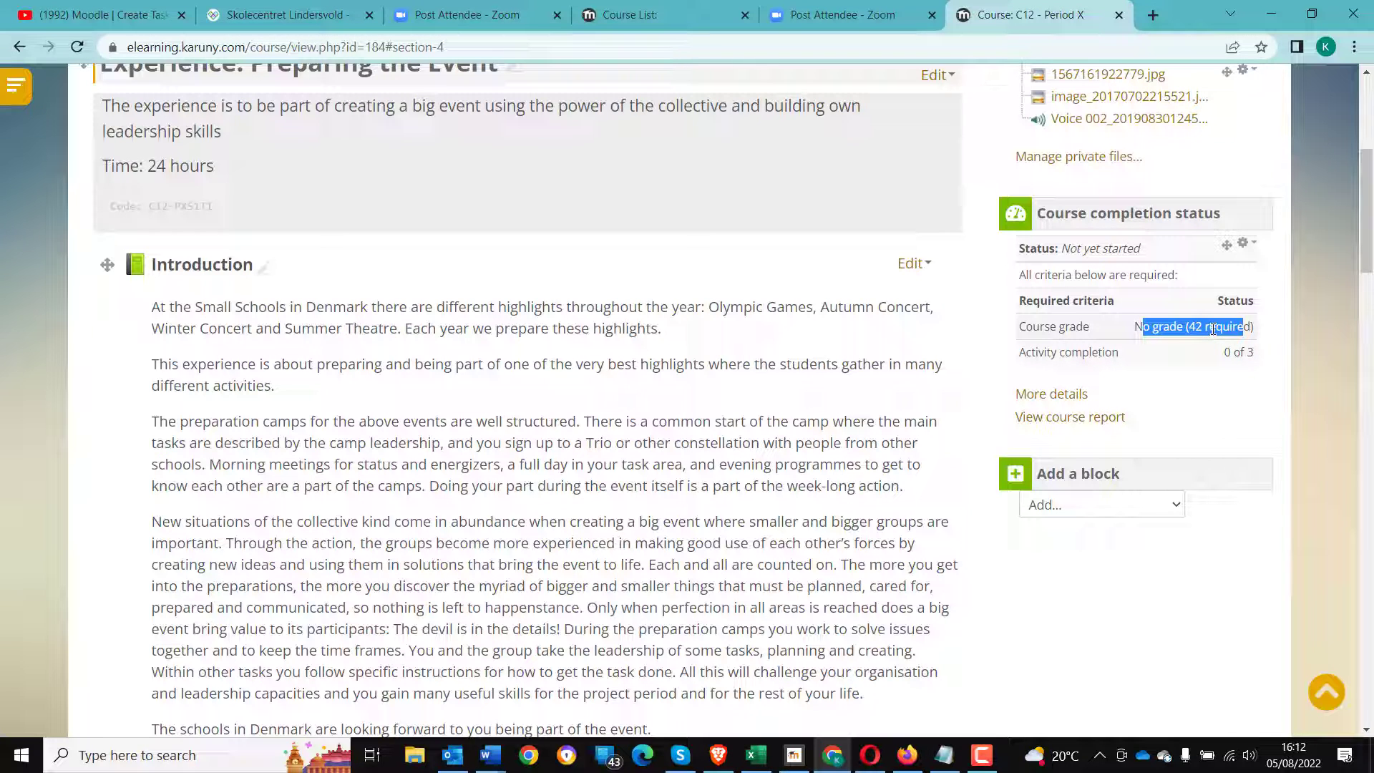
pyautogui.scroll(5, 1187, 389)
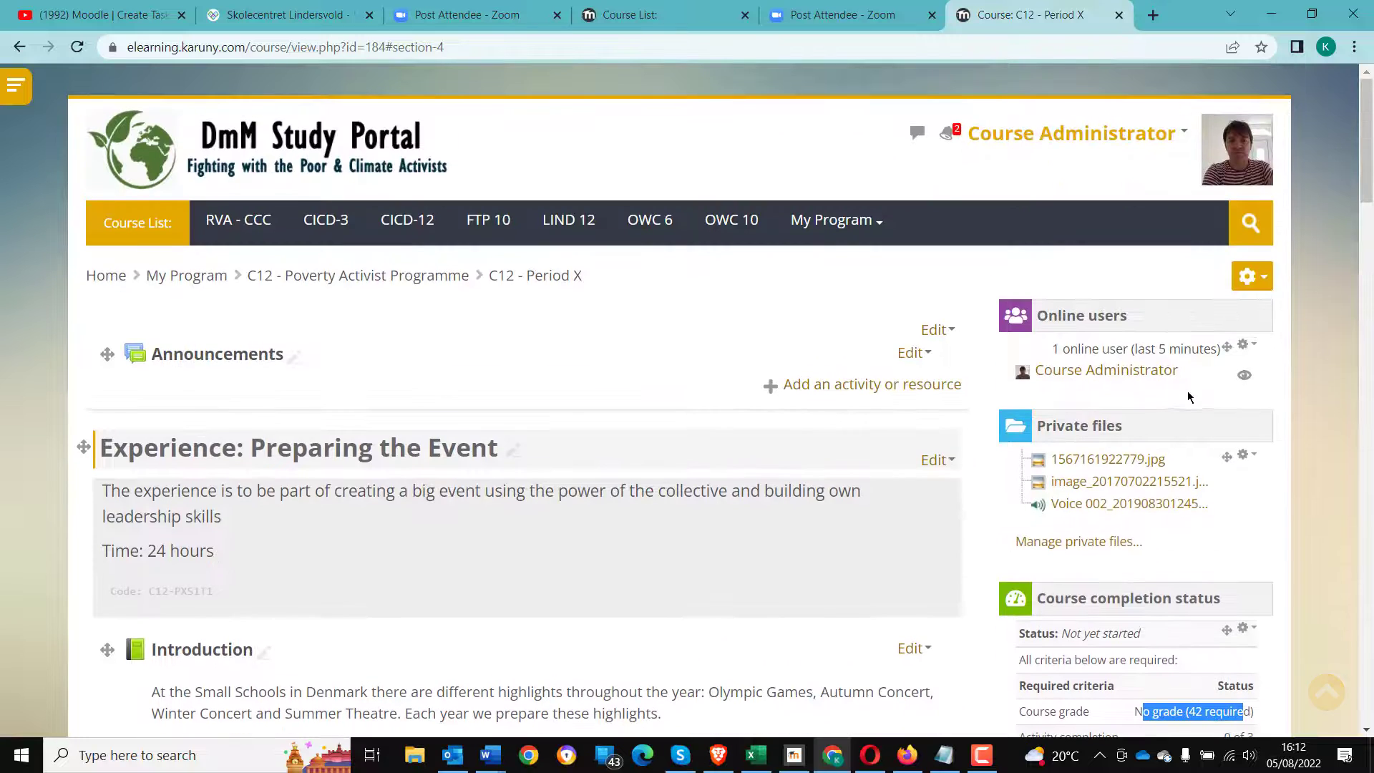
pyautogui.click(1248, 277)
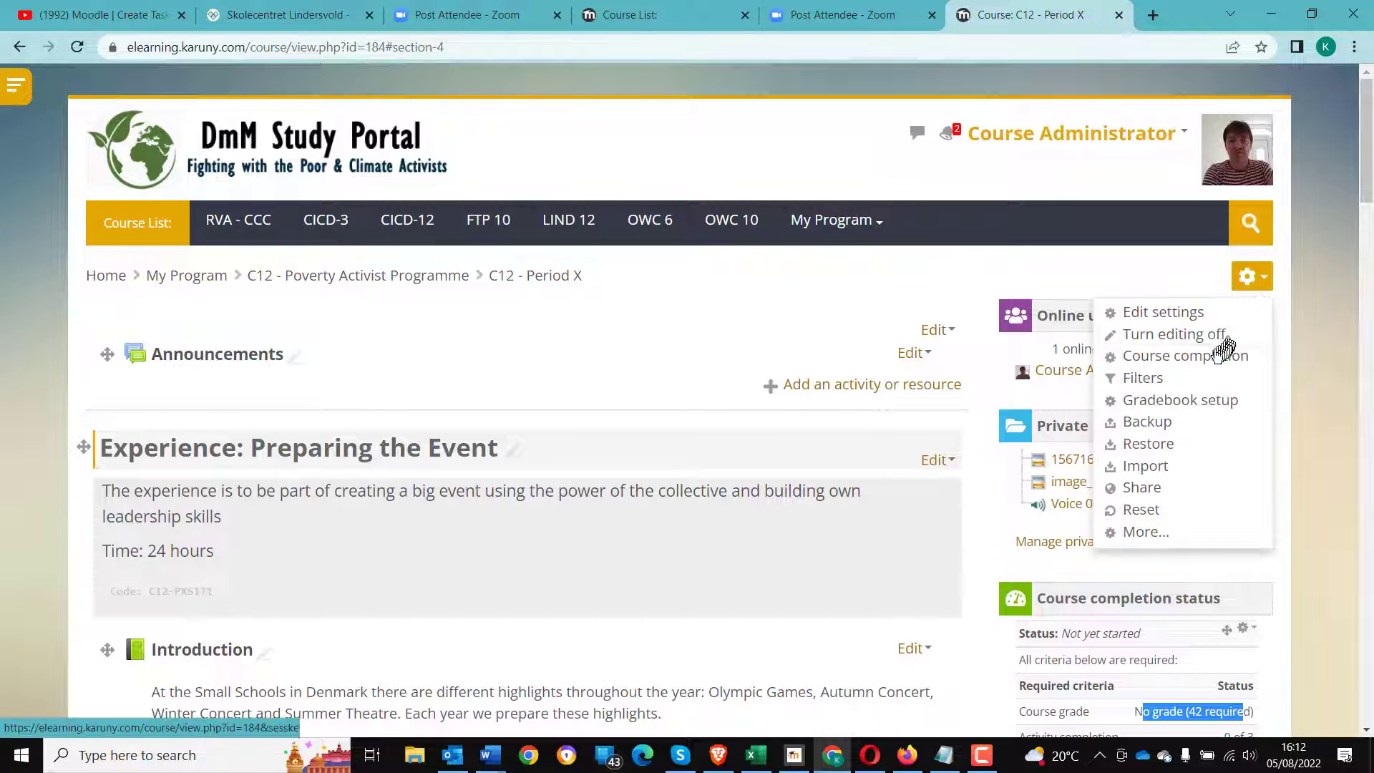
pyautogui.click(1182, 358)
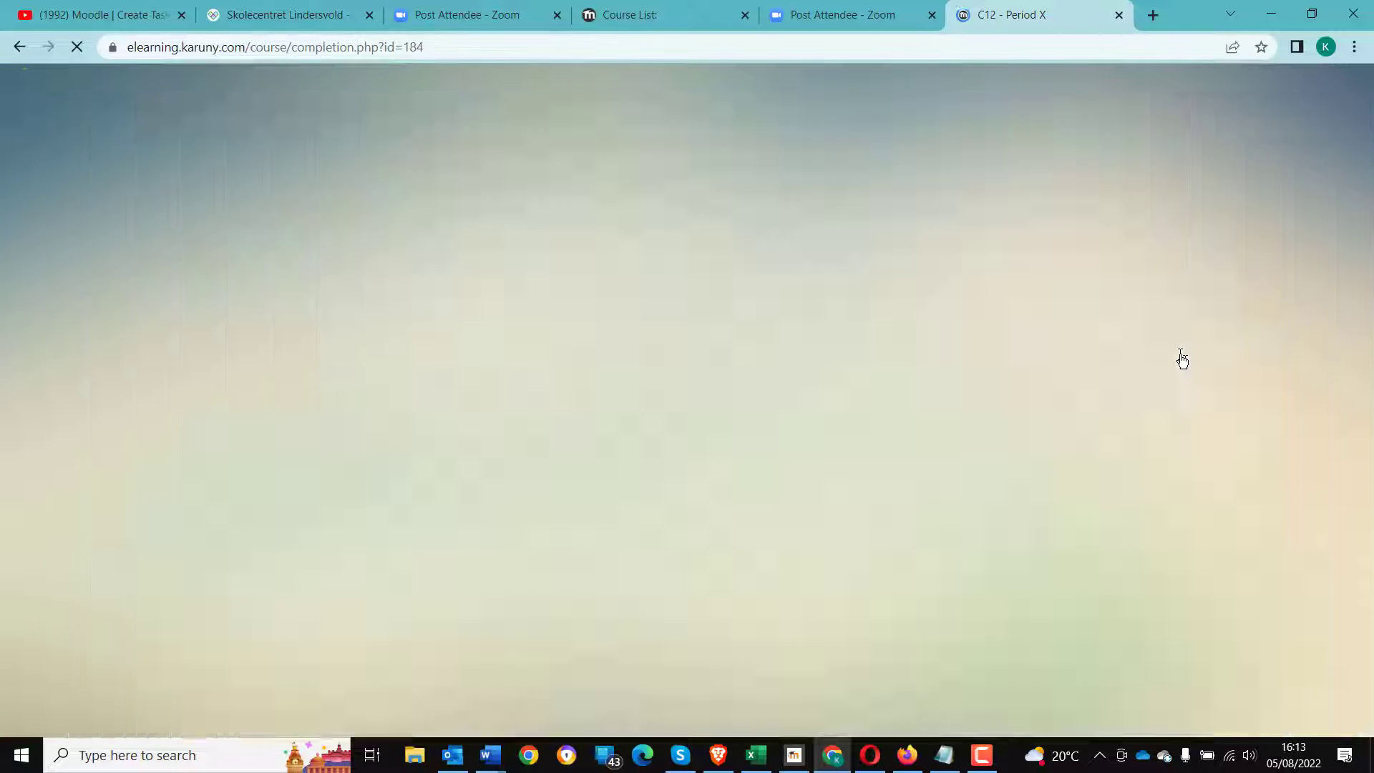
pyautogui.scroll(-3, 639, 551)
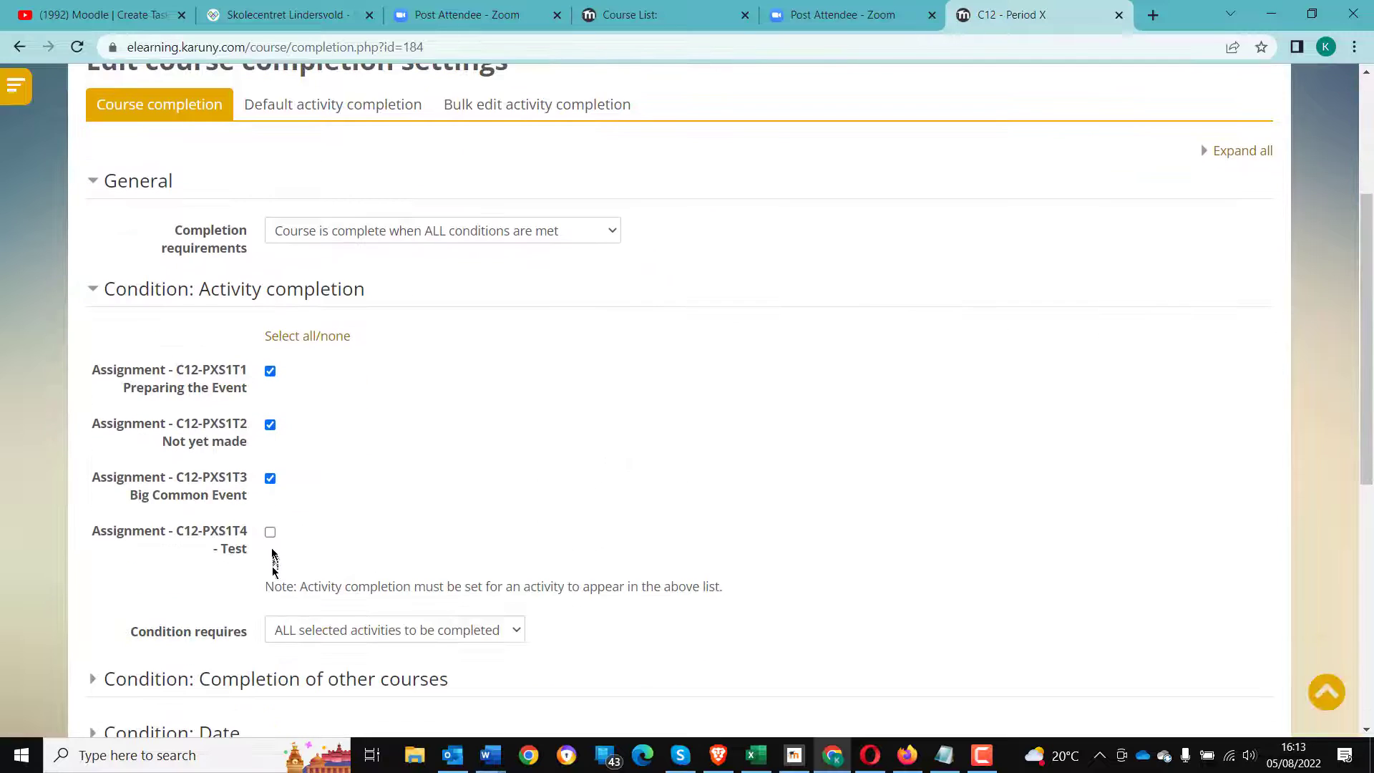
pyautogui.click(270, 531)
# - Set the required course grade to 47 and save the course completion settings
pyautogui.scroll(-7, 636, 565)
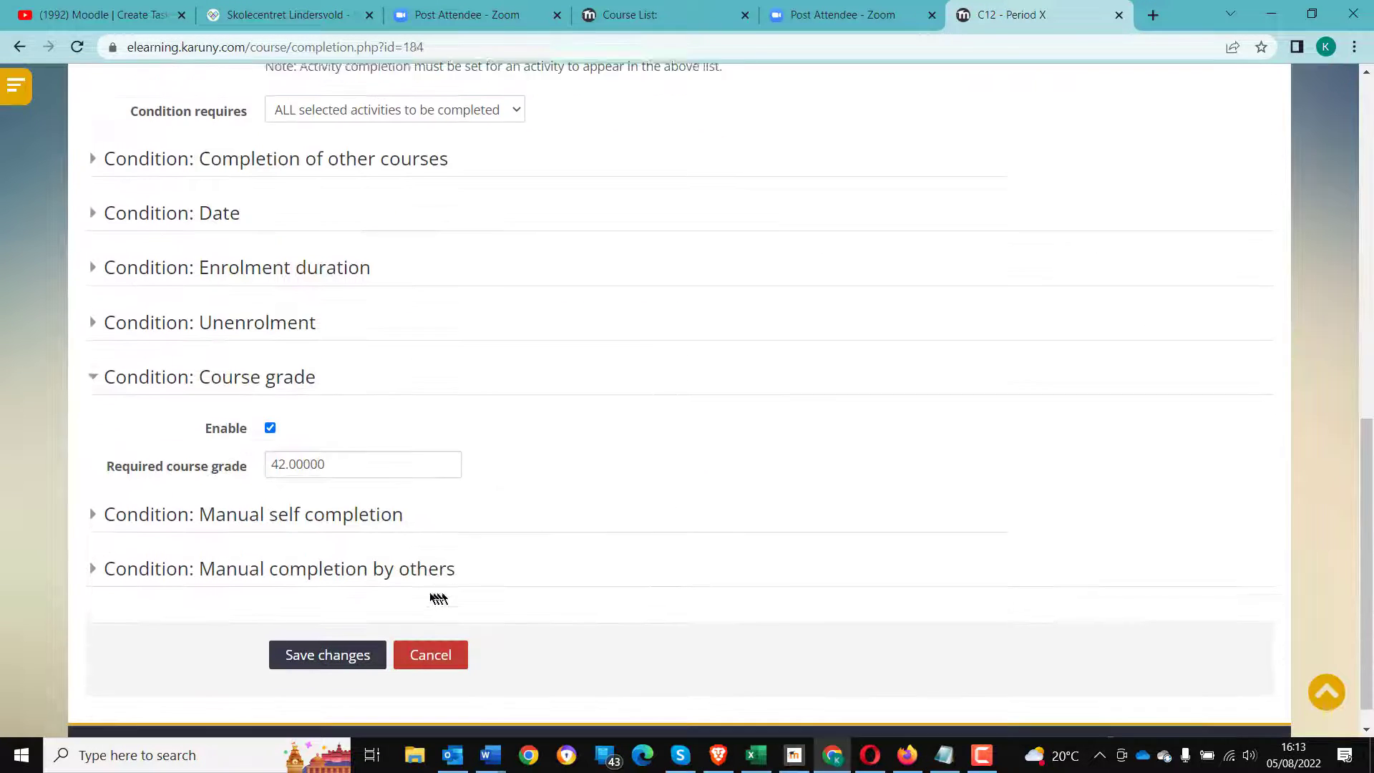
pyautogui.moveTo(276, 432); pyautogui.dragTo(283, 432)
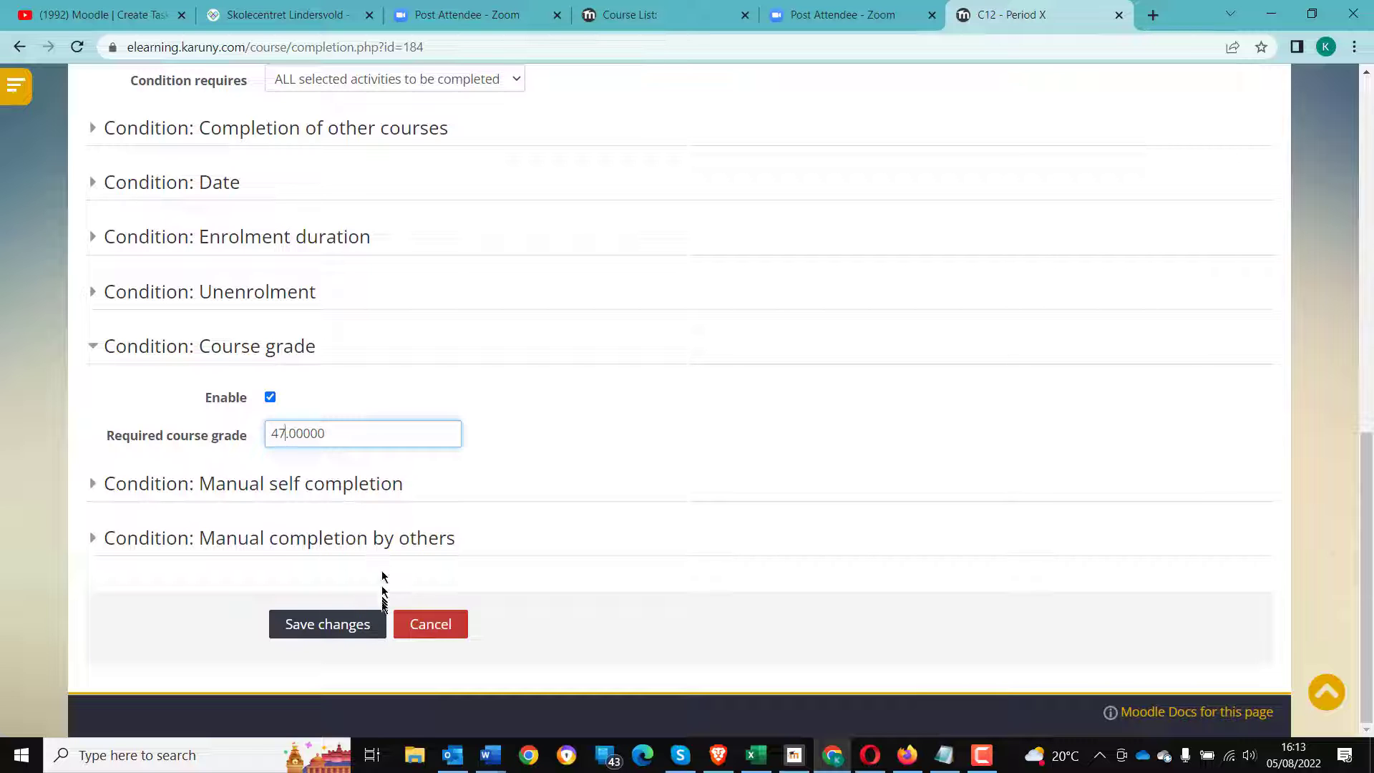
pyautogui.write('7')
pyautogui.click(342, 625)
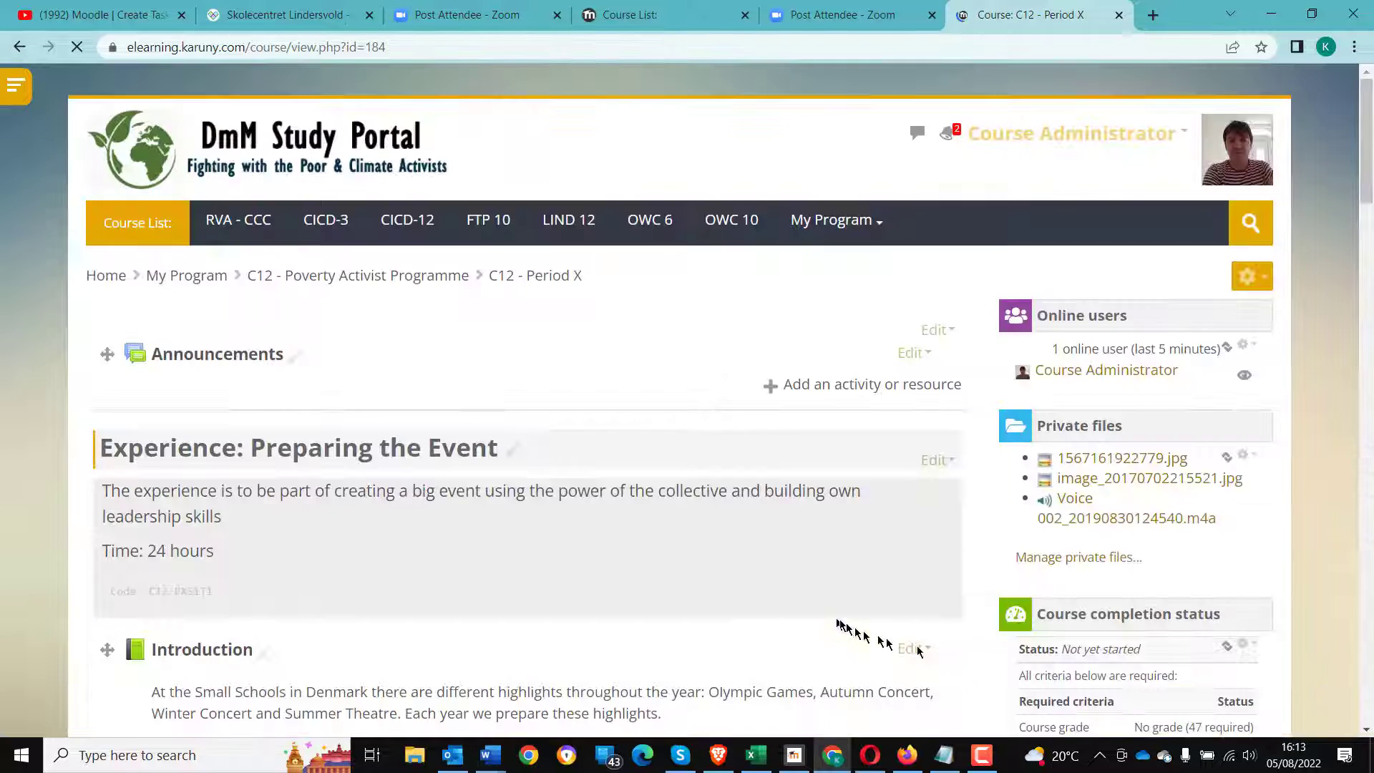
# - Reopen the course completion settings, change the required course grade to 44, and save the changes
pyautogui.scroll(-3, 1166, 651)
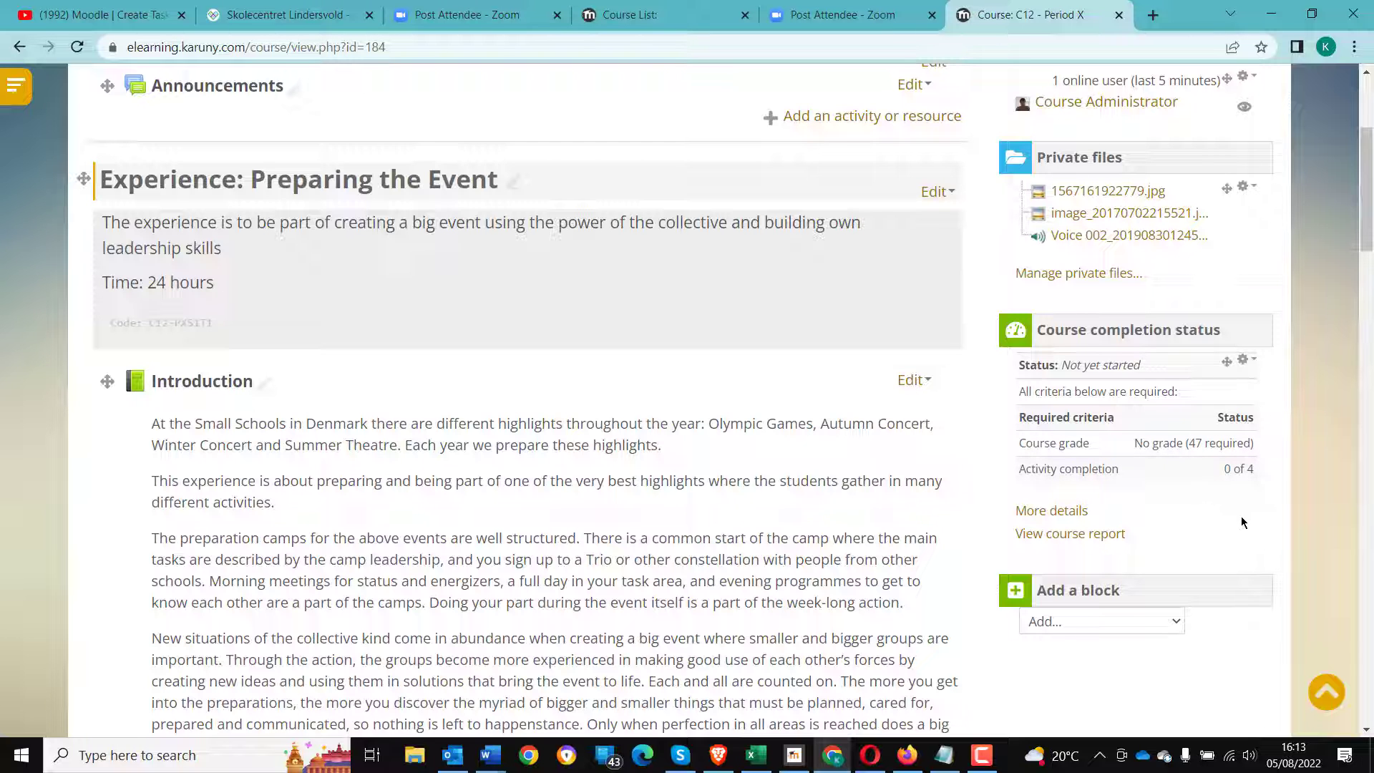
pyautogui.scroll(5, 1241, 516)
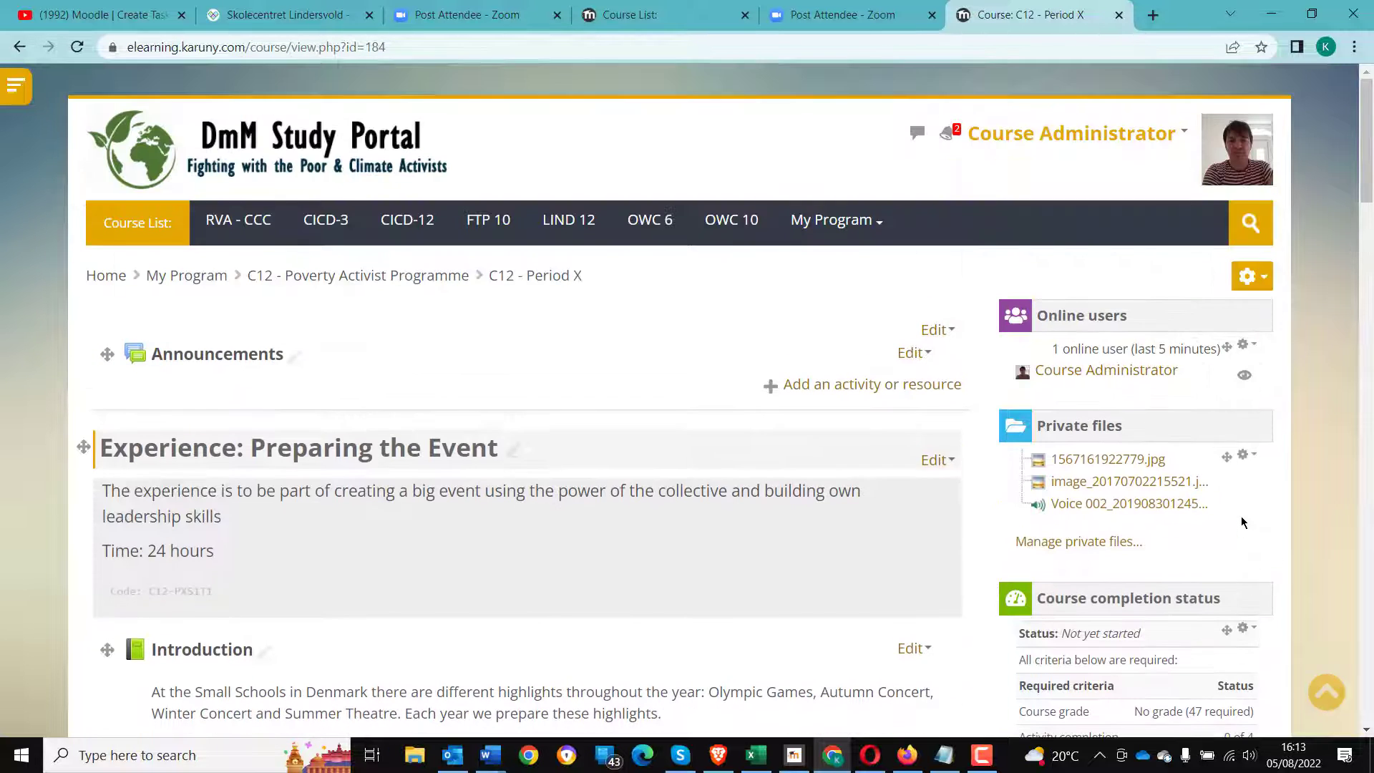
pyautogui.click(1267, 283)
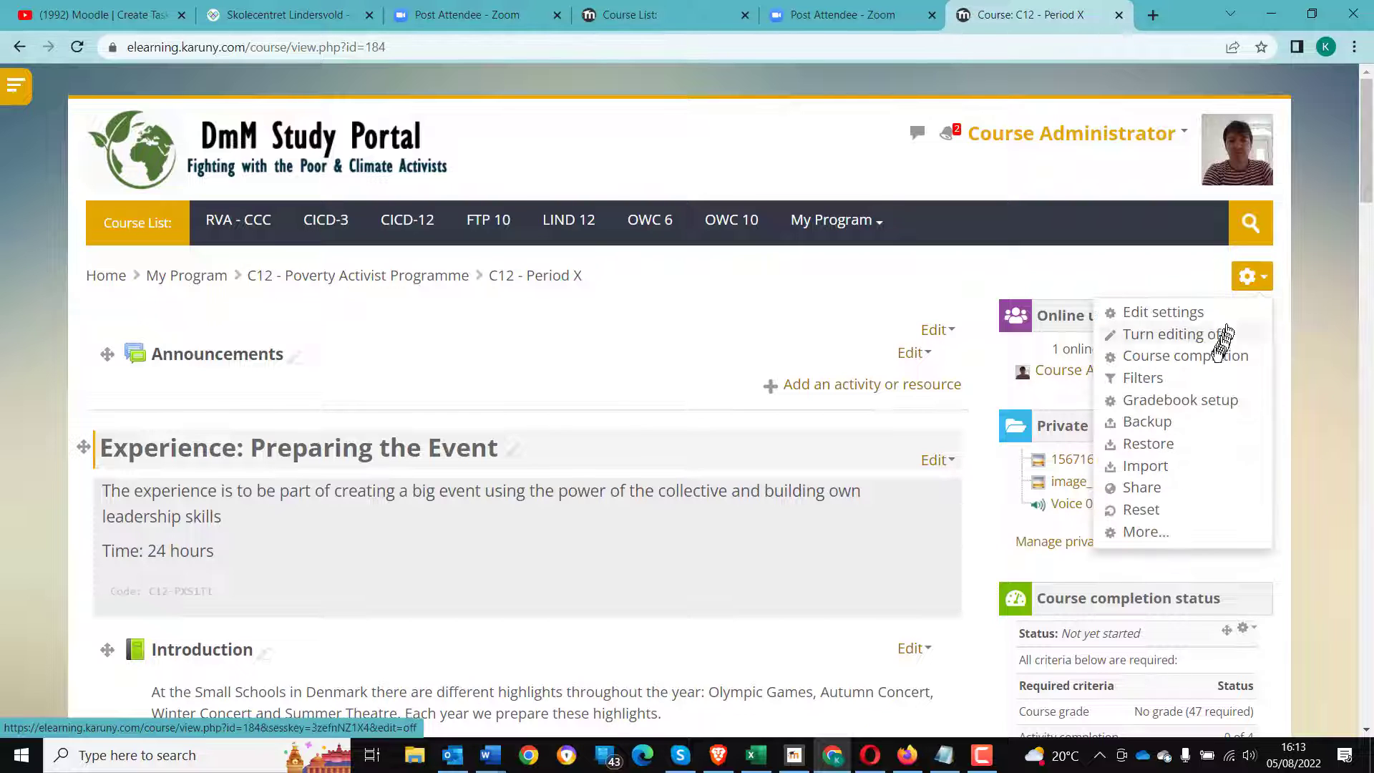
pyautogui.click(1185, 356)
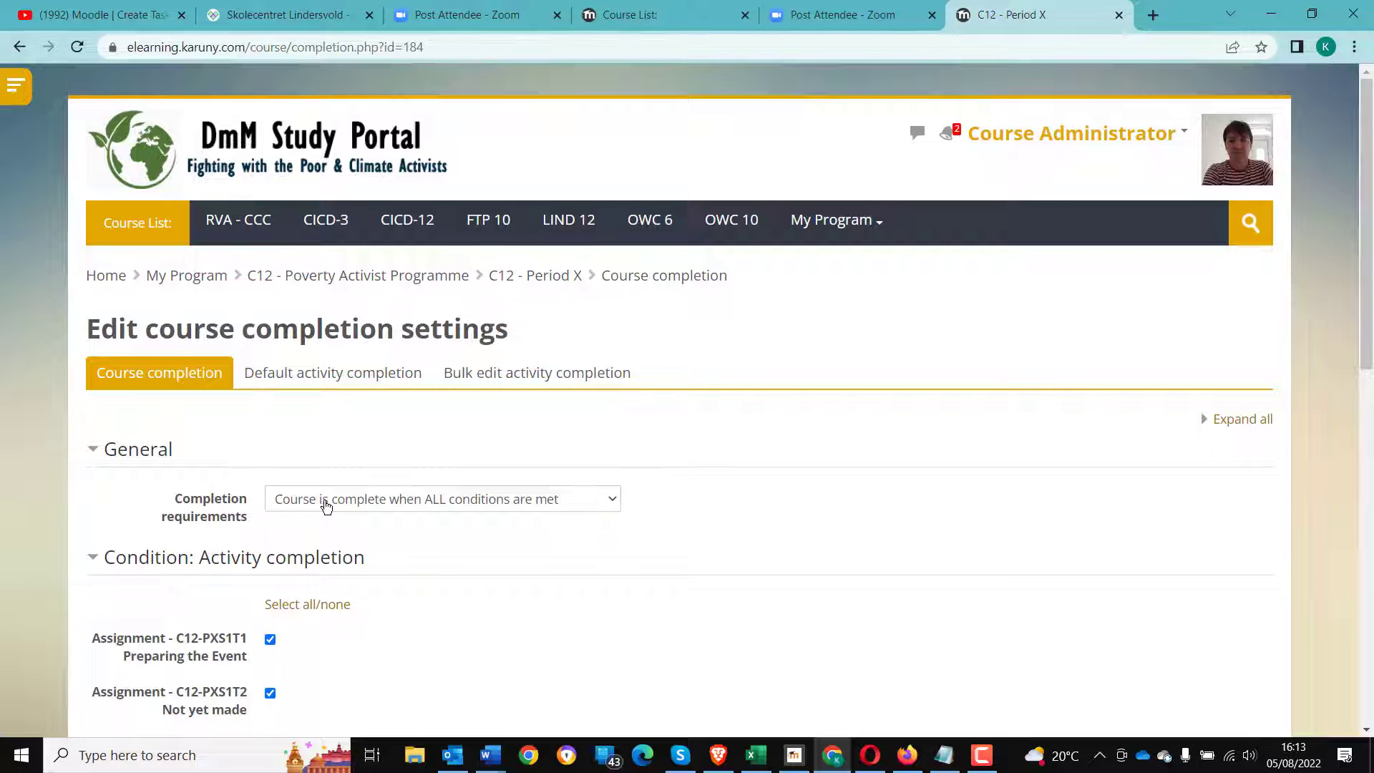
pyautogui.scroll(-11, 335, 539)
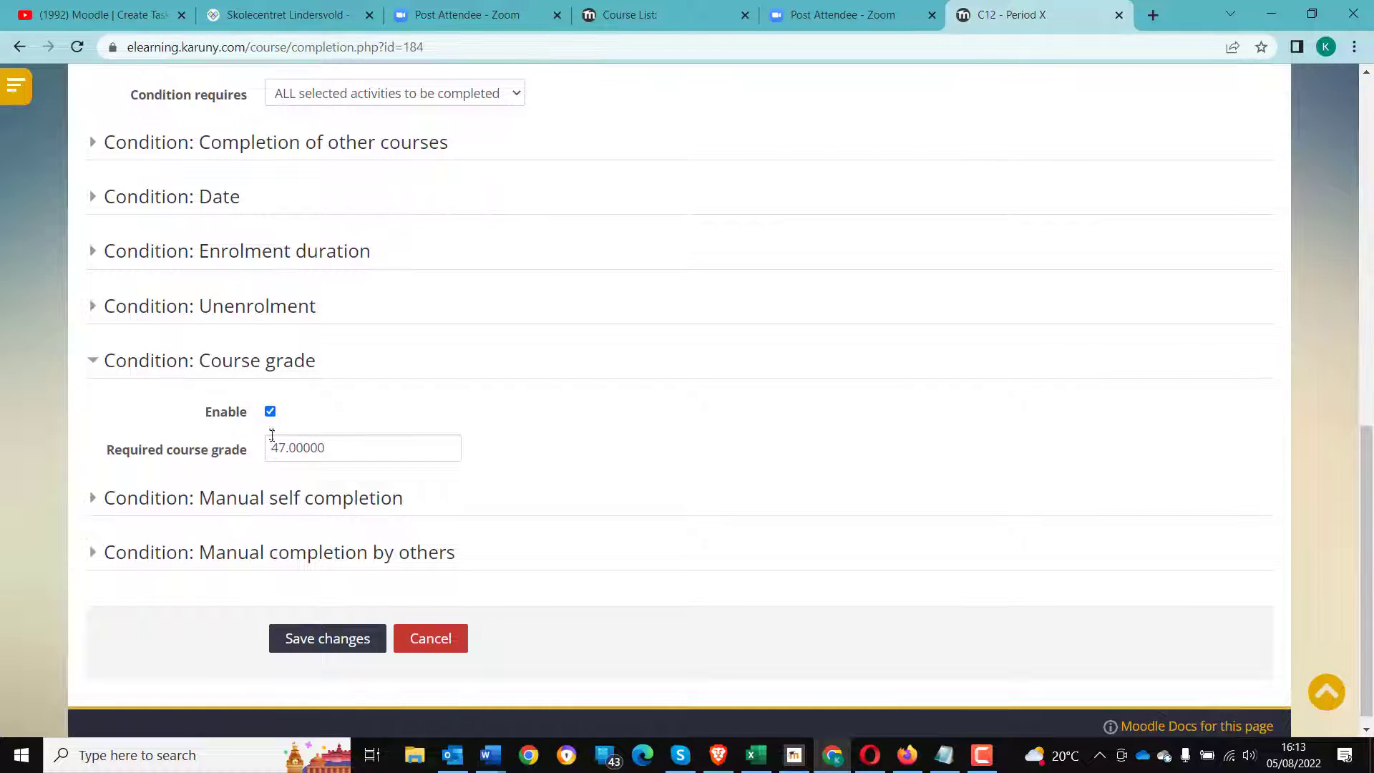
pyautogui.click(285, 445)
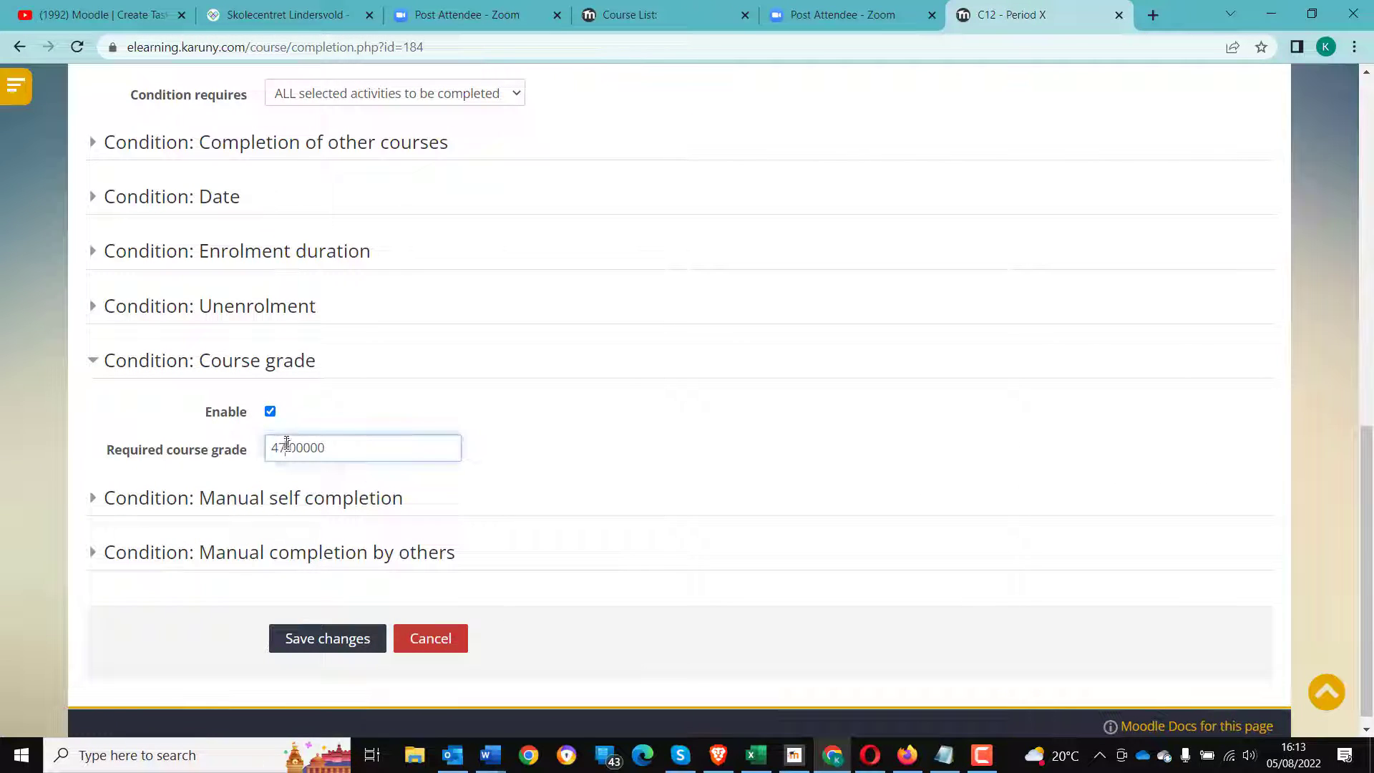
pyautogui.scroll(7, 287, 444)
pyautogui.click(270, 532)
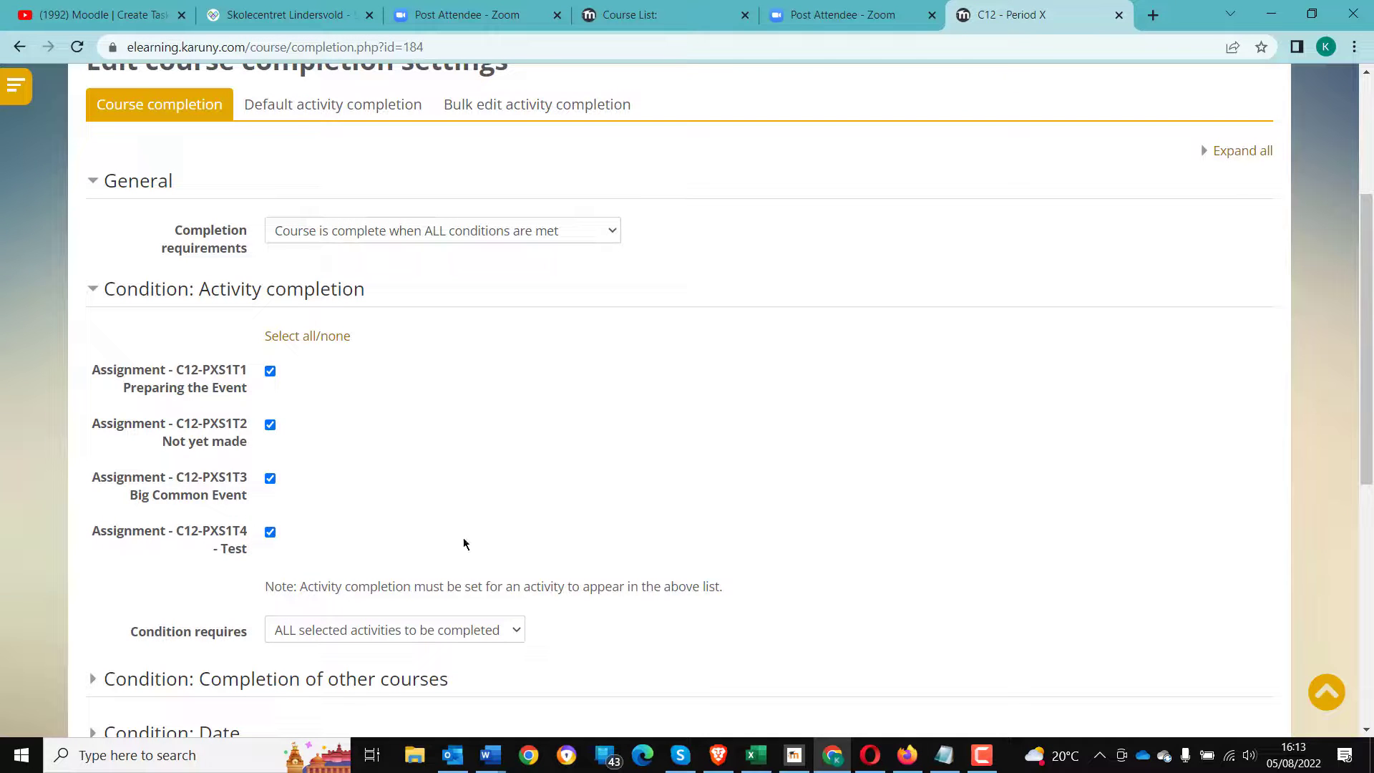
pyautogui.scroll(-8, 464, 544)
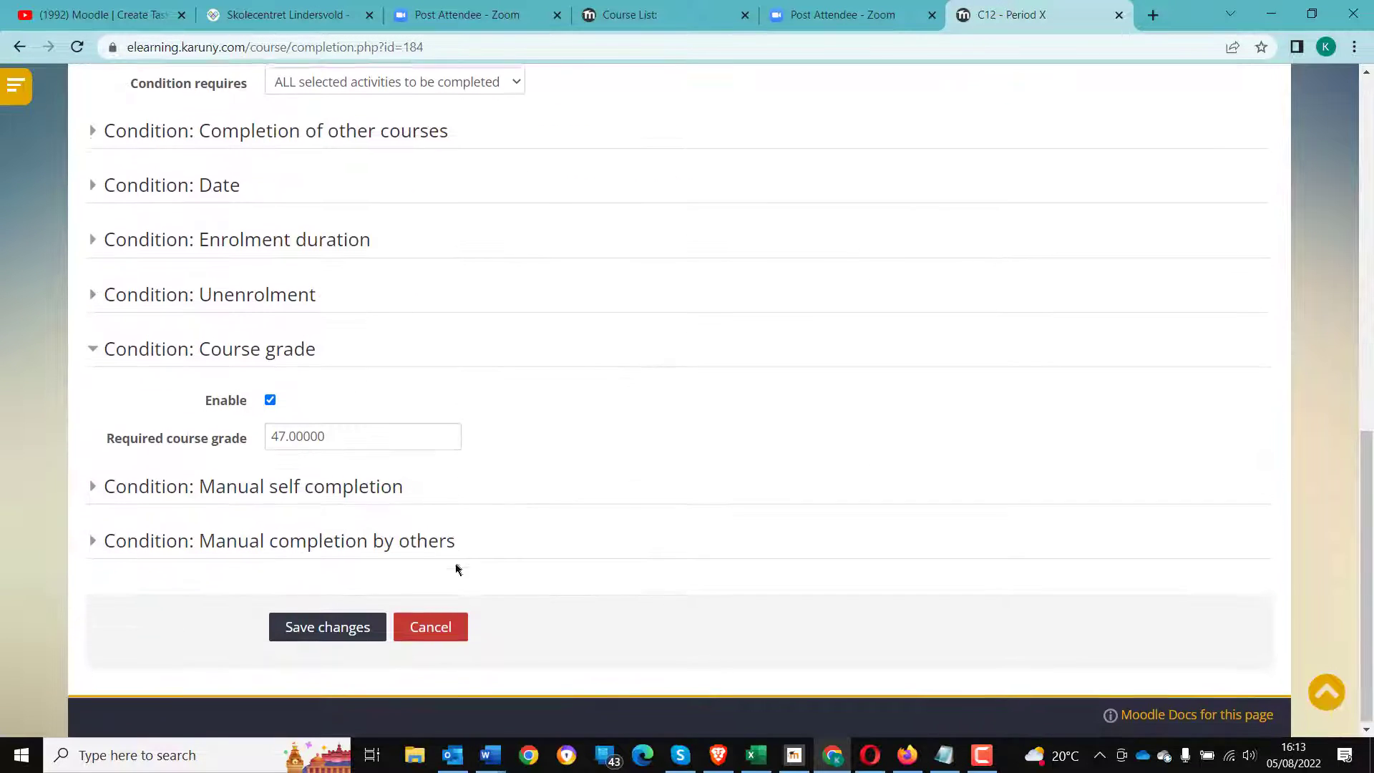
pyautogui.moveTo(277, 429); pyautogui.dragTo(283, 428)
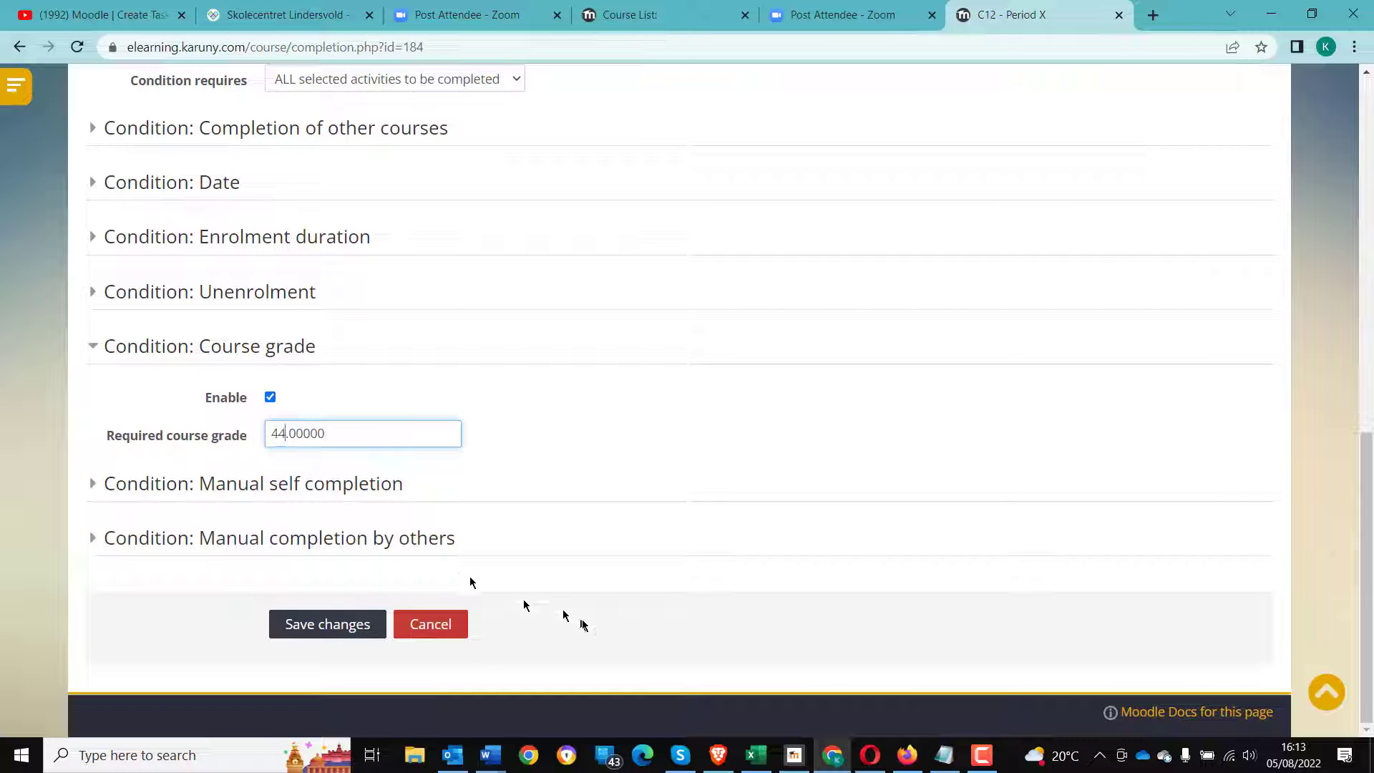
pyautogui.write('4')
pyautogui.click(333, 625)
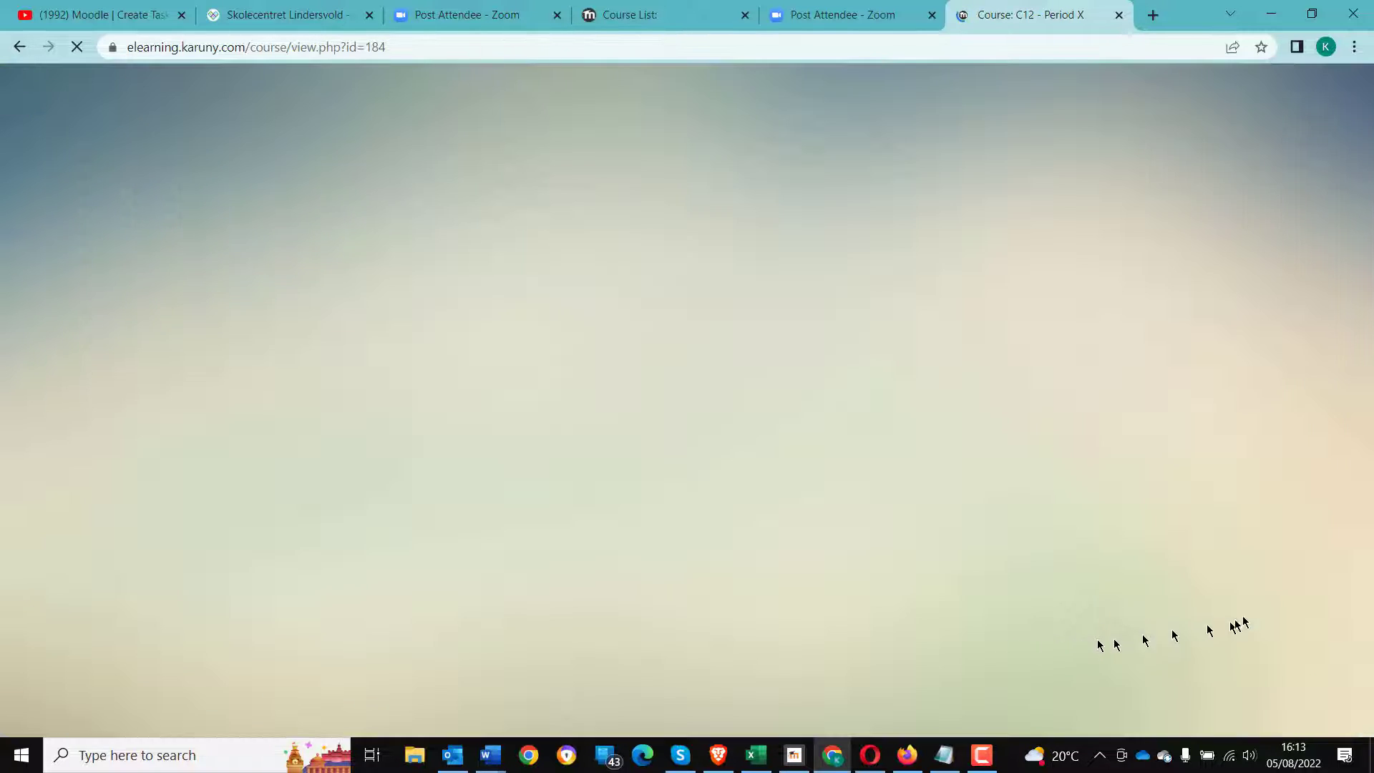
# - Review the required criteria in the course completion status block on the course page
pyautogui.scroll(-4, 1248, 613)
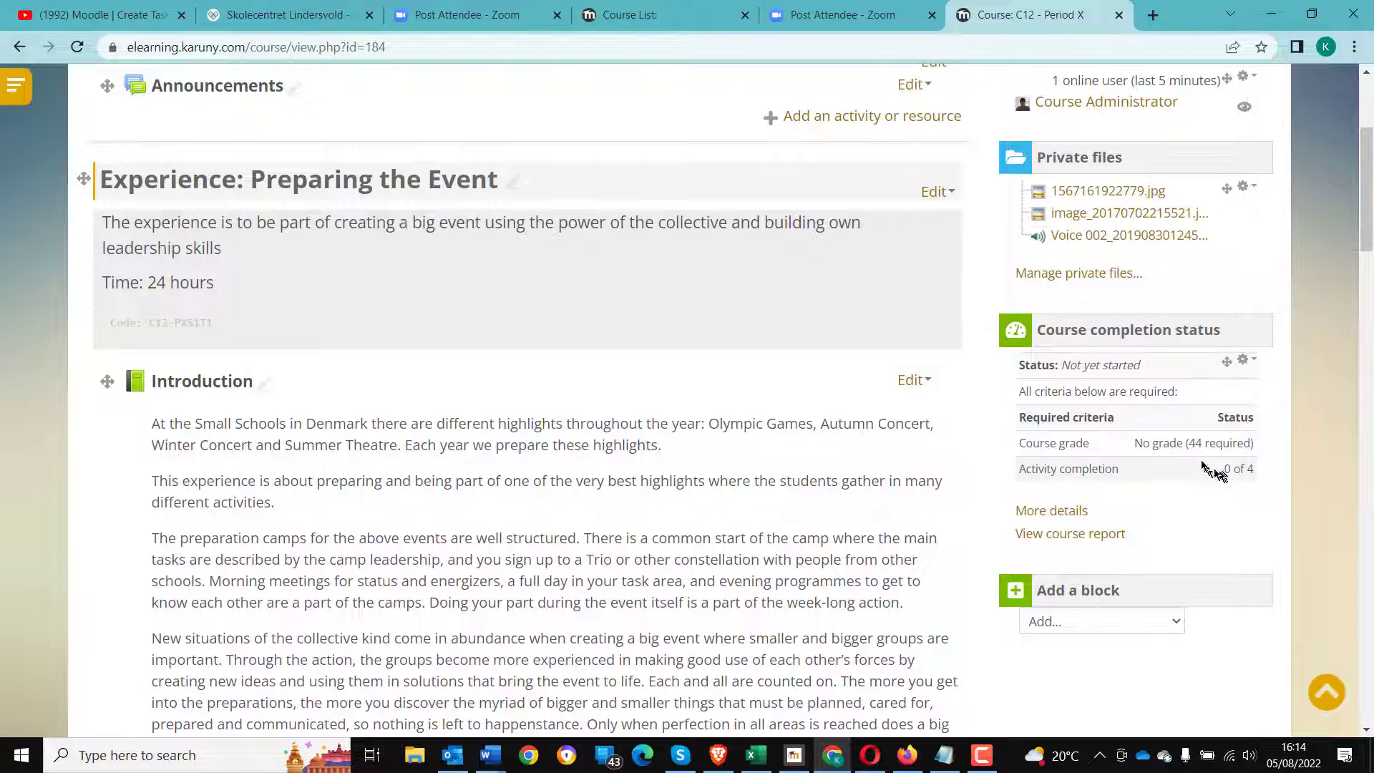
pyautogui.moveTo(1177, 442); pyautogui.dragTo(1242, 447)
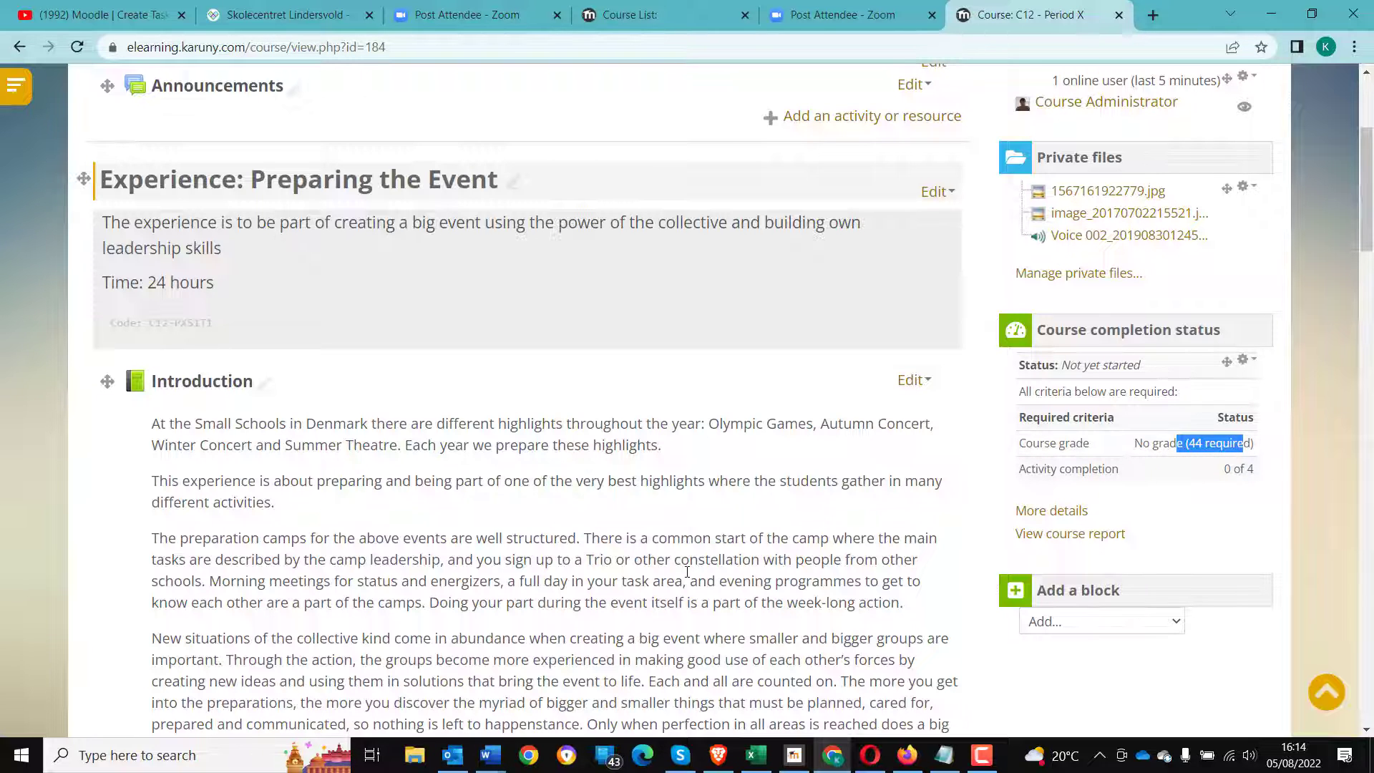
pyautogui.scroll(4, 680, 565)
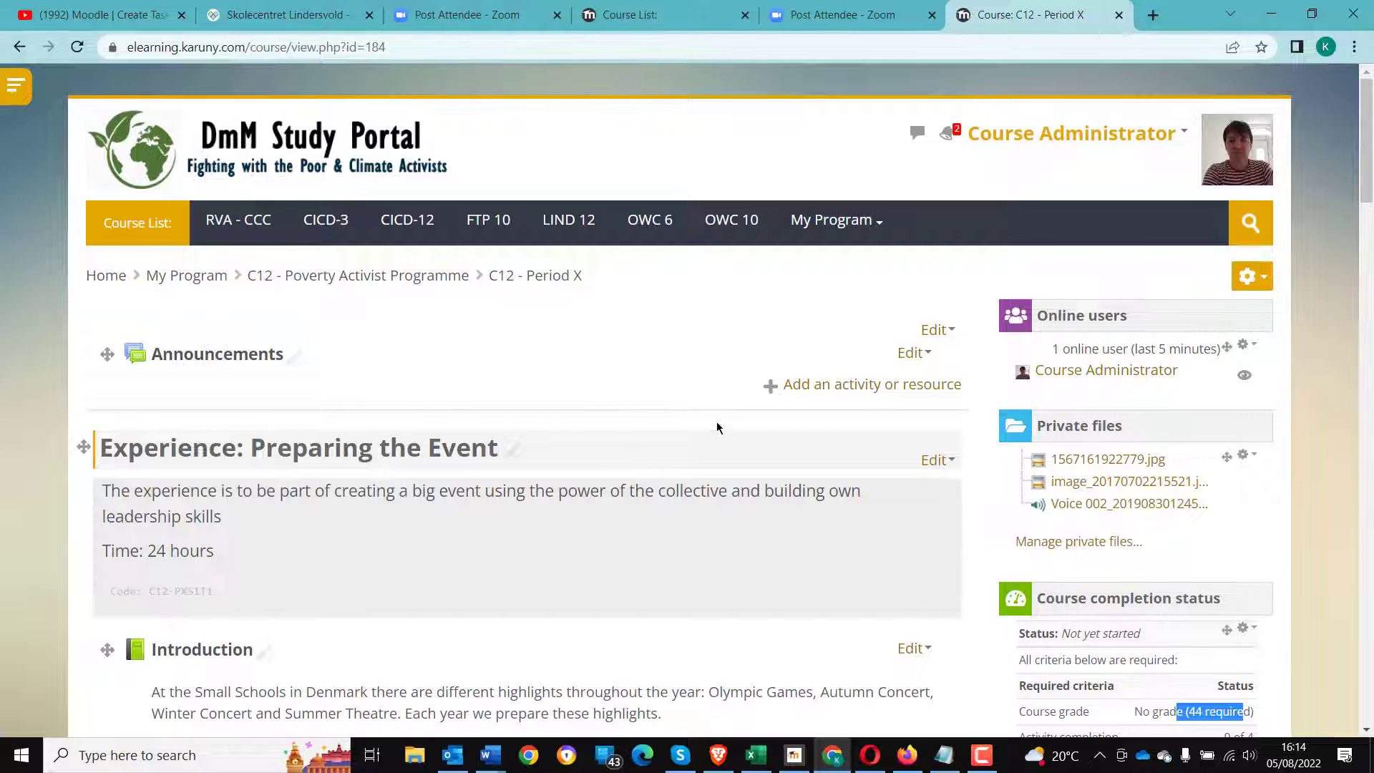
pyautogui.scroll(-2, 536, 450)
pyautogui.scroll(-3, 463, 615)
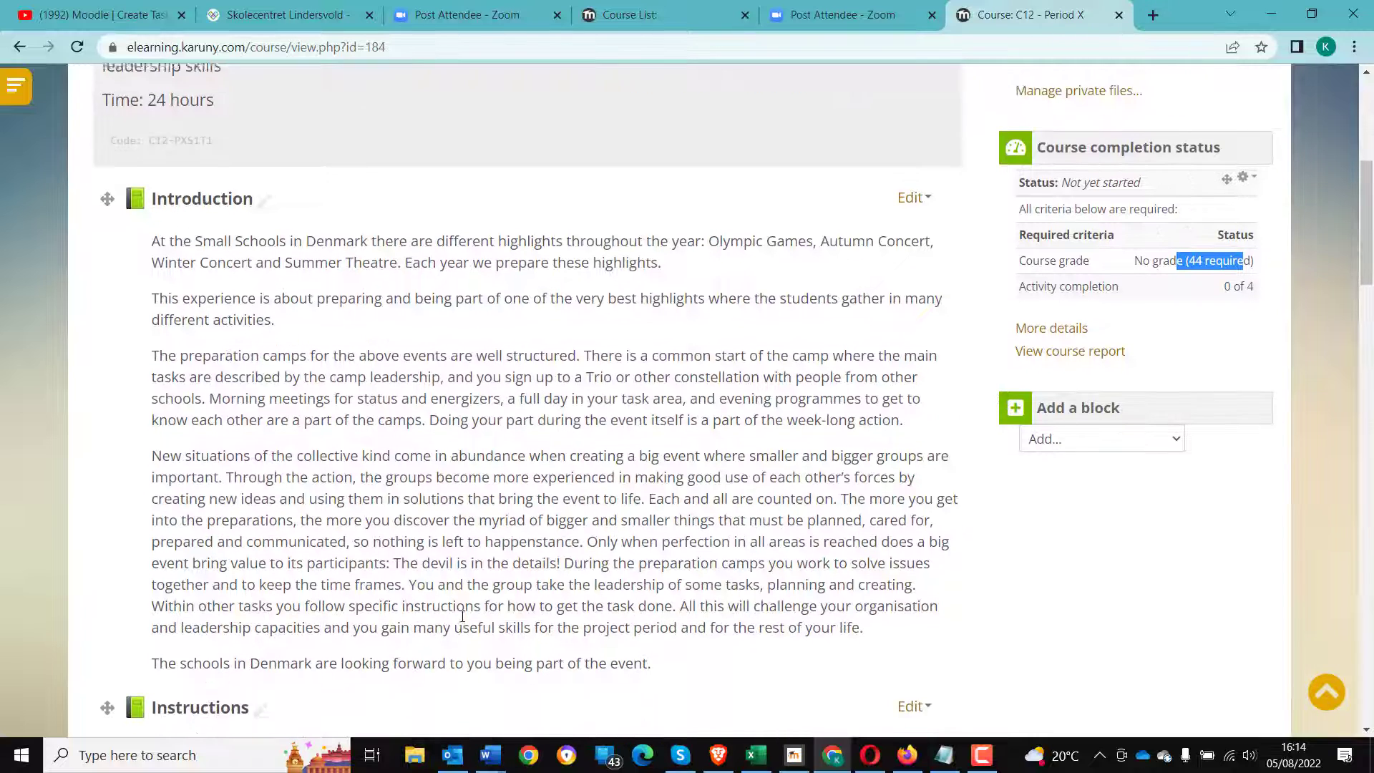